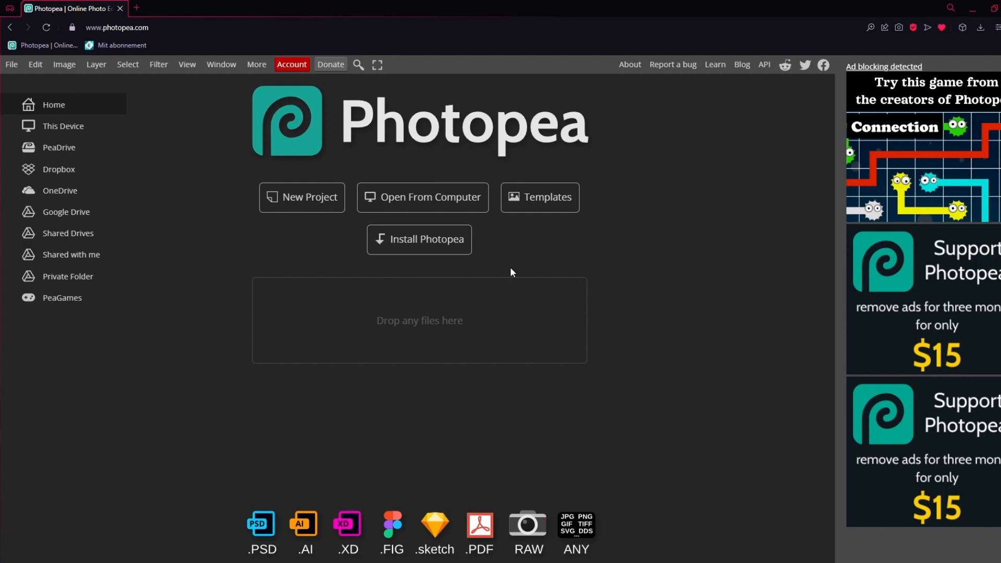
Create a new project 1000 pixels wide and 1000 pixels high with a white background
{"action": "left_click", "coordinate": [293, 203]}
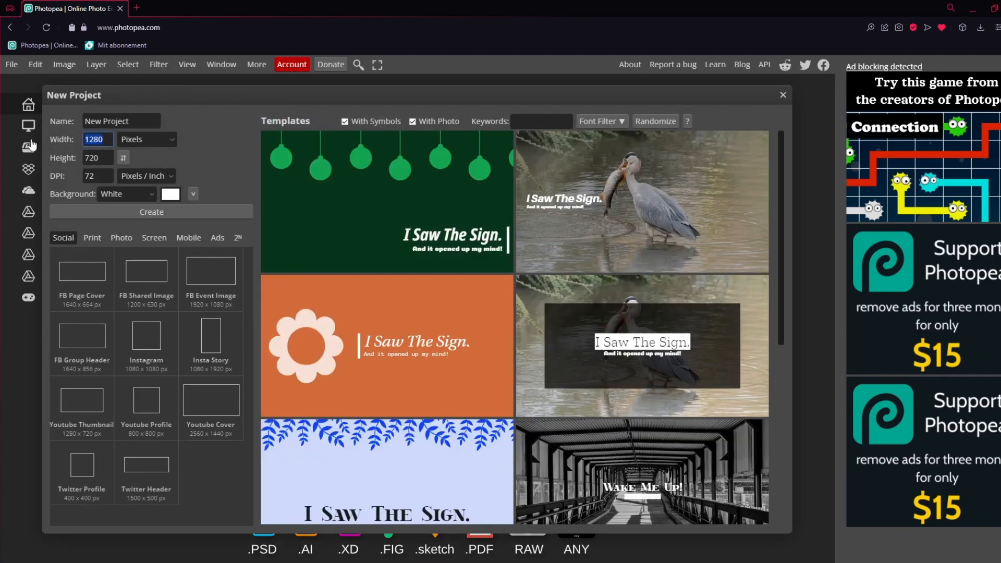
{"action": "type", "text": "1000"}
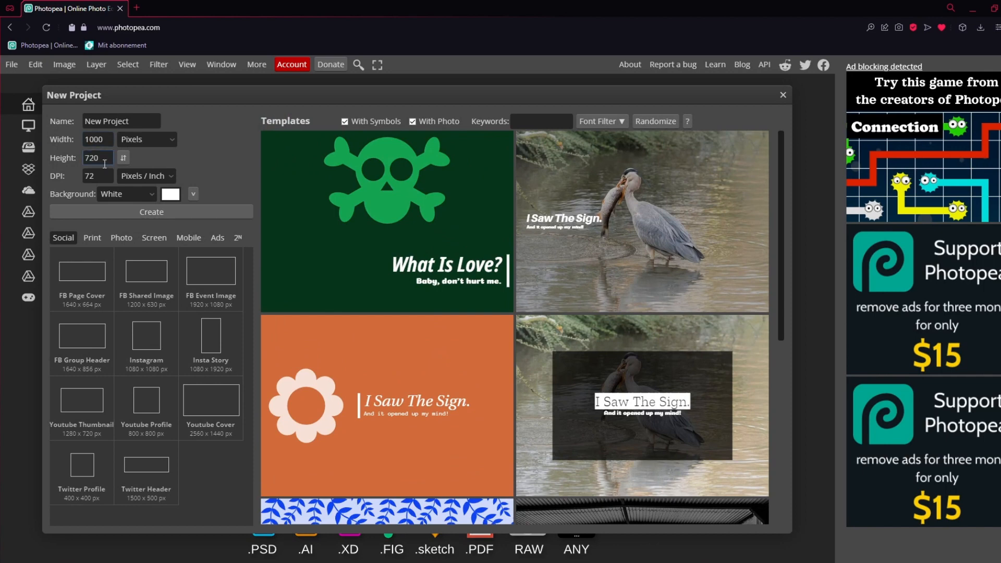
{"action": "left_click", "coordinate": [98, 158]}
{"action": "type", "text": "1000"}
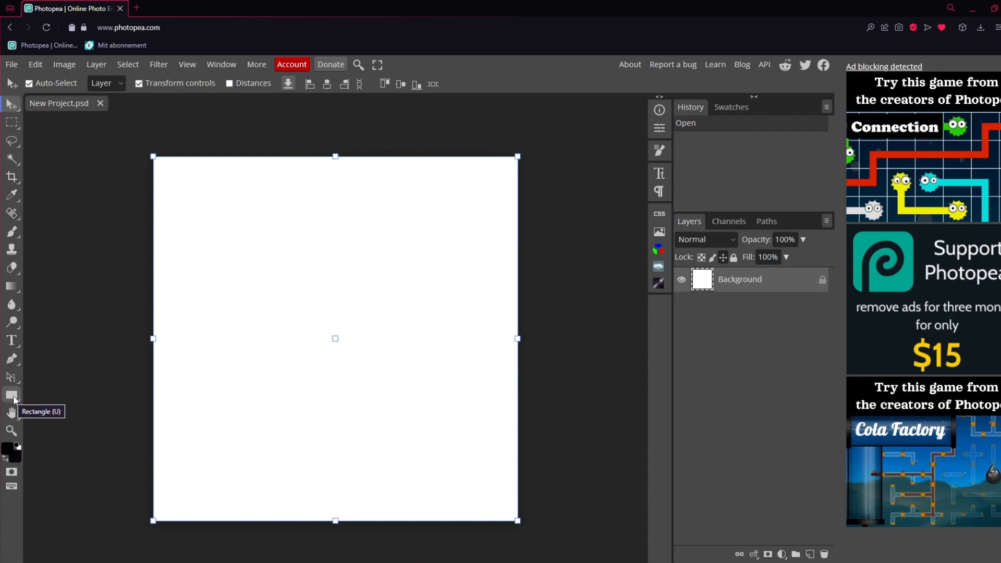
Draw a black circle with the Ellipse tool that nearly fills the canvas and centre it on the canvas
{"action": "right_click", "coordinate": [13, 398]}
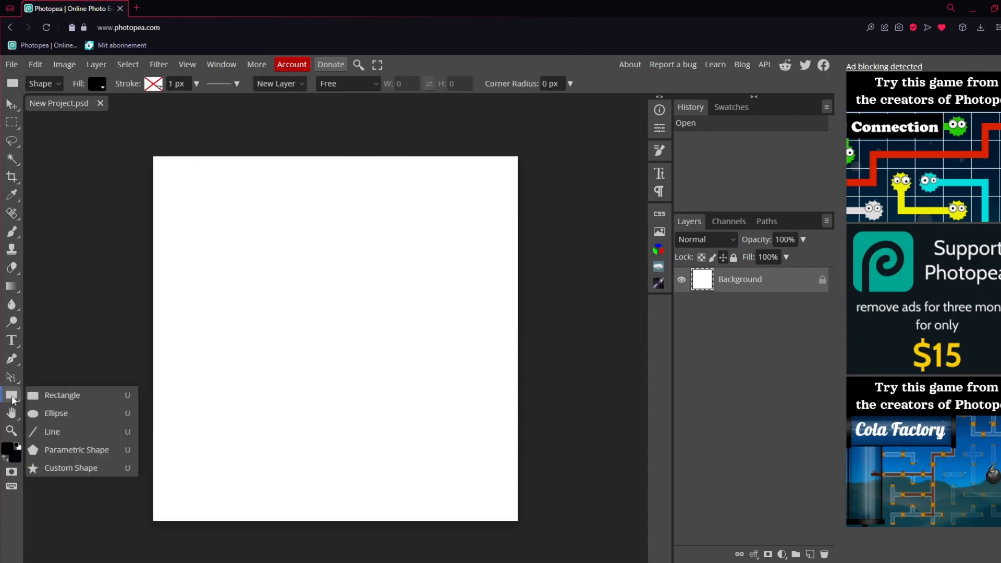
{"action": "left_click", "coordinate": [54, 419]}
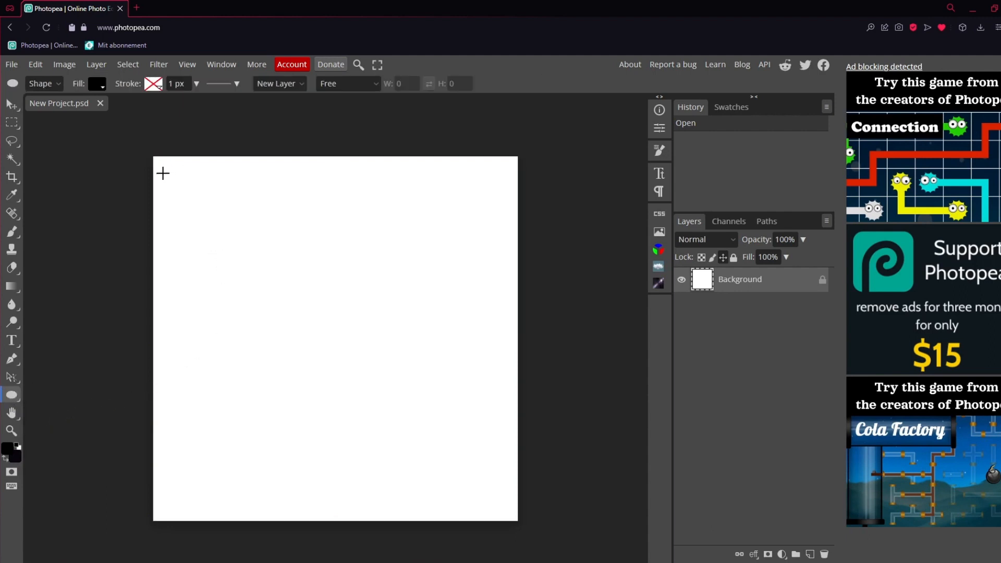
{"action": "left_click_drag", "start_coordinate": [171, 172], "coordinate": [611, 502]}
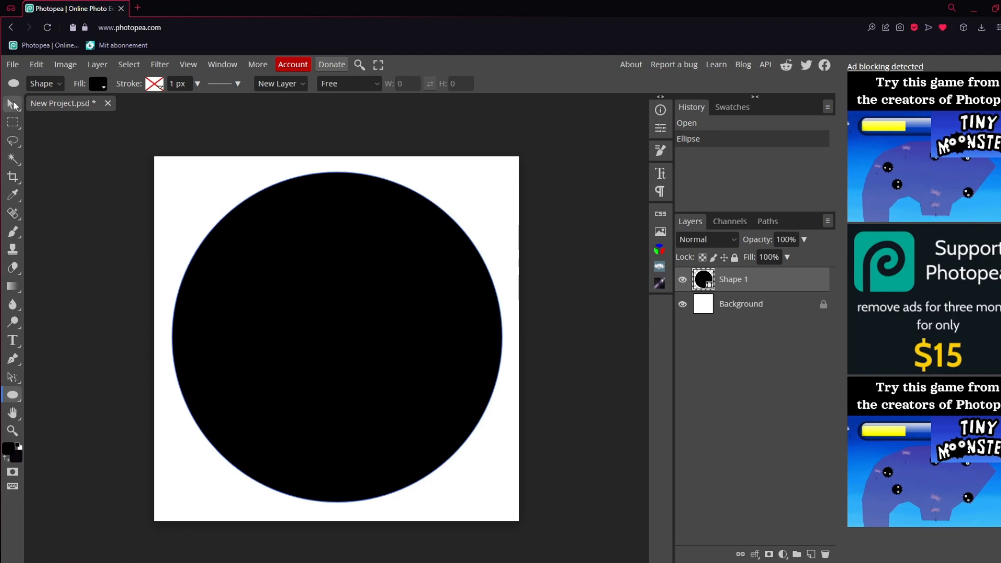
{"action": "left_click", "coordinate": [13, 104]}
{"action": "left_click_drag", "start_coordinate": [370, 287], "coordinate": [370, 291]}
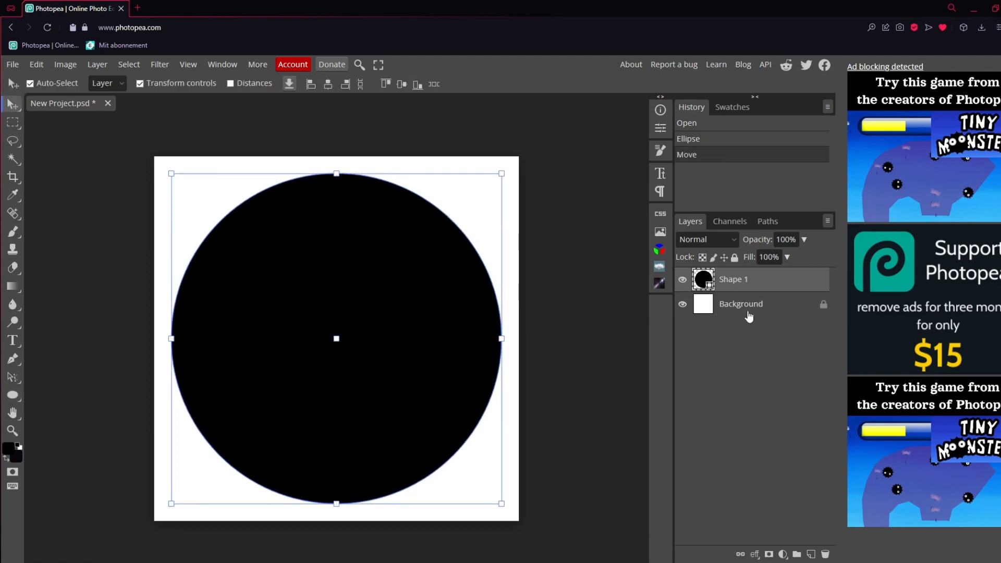
Unlock the white Background layer and delete it
{"action": "left_click", "coordinate": [824, 304]}
{"action": "left_click", "coordinate": [785, 312]}
{"action": "key", "text": "Delete"}
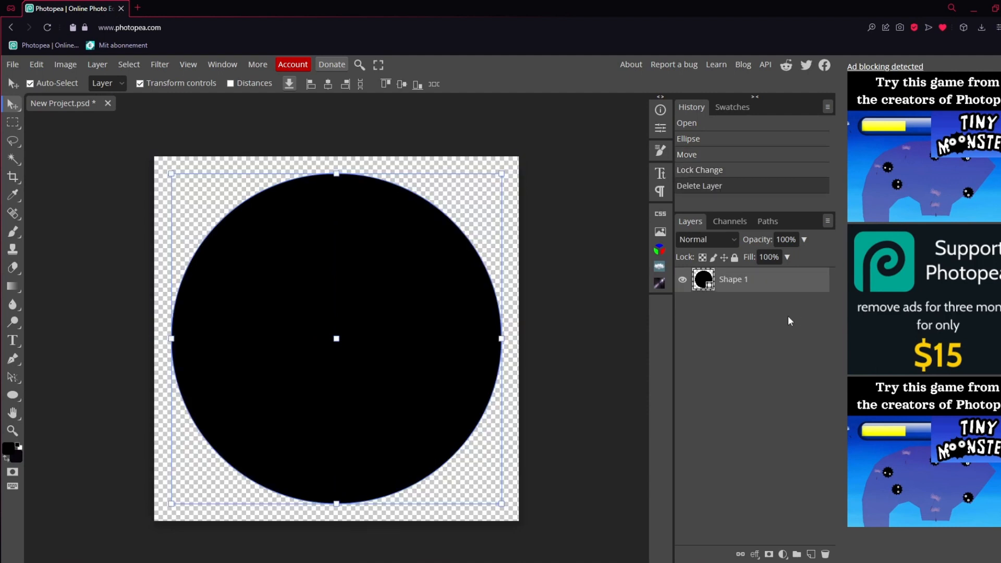
Rename the circle's shape layer as Circle 1
{"action": "double_click", "coordinate": [731, 291]}
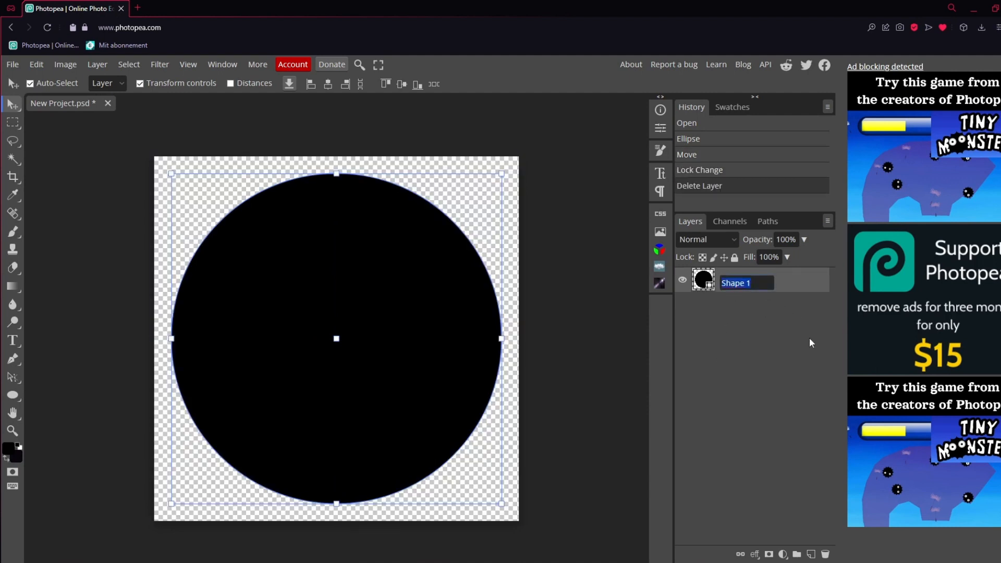
{"action": "type", "text": "Circle 1"}
{"action": "key", "text": "Return"}
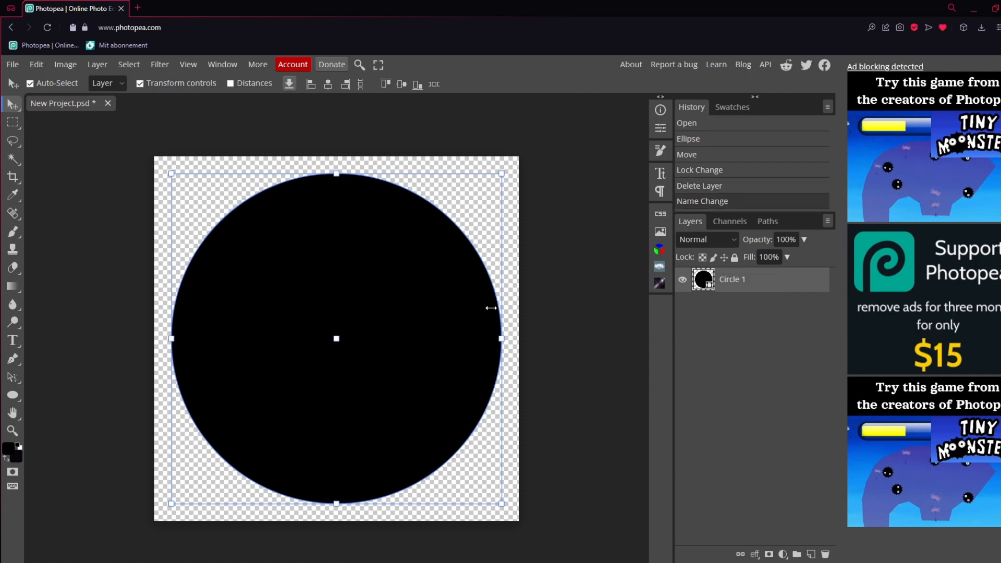
Add a Color Overlay layer style to Circle 1 in dark grey 242424
{"action": "double_click", "coordinate": [787, 287]}
{"action": "left_click_drag", "start_coordinate": [280, 162], "coordinate": [607, 155]}
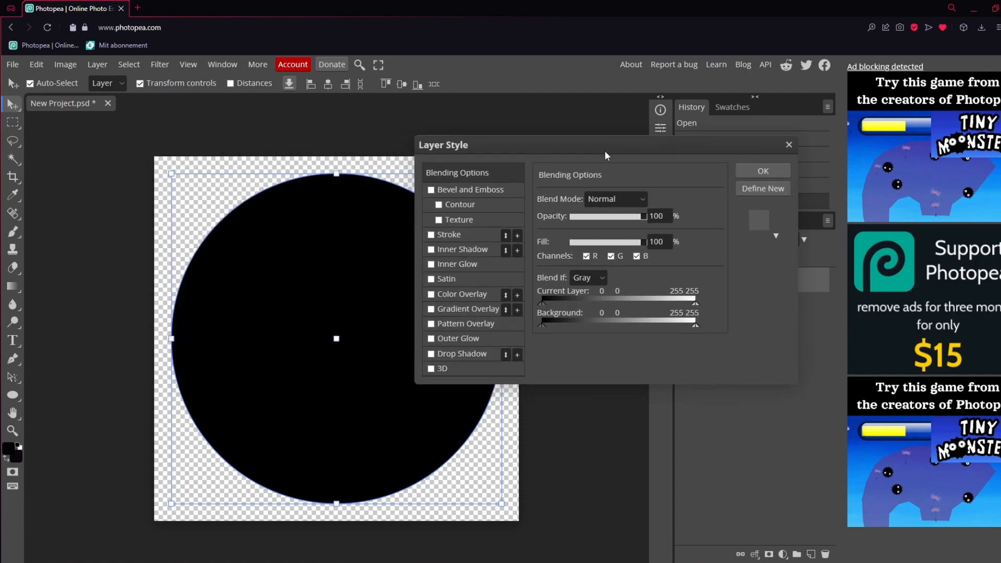
{"action": "left_click", "coordinate": [433, 295]}
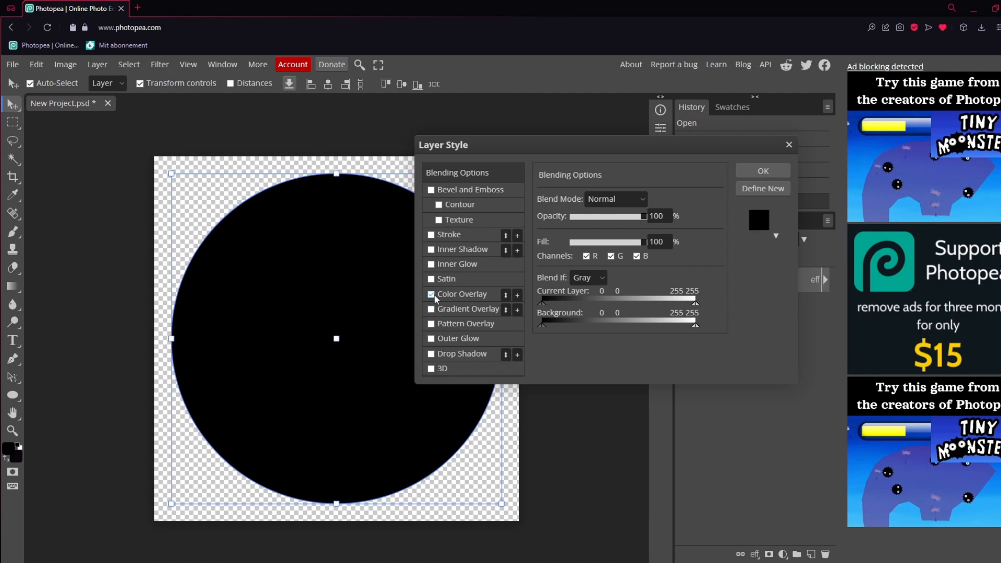
{"action": "left_click", "coordinate": [466, 294]}
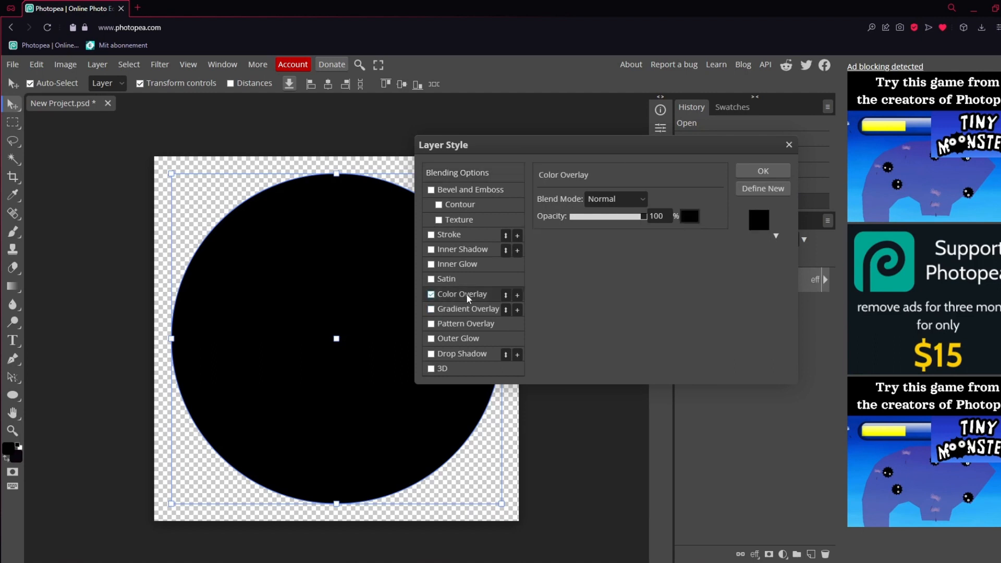
{"action": "left_click", "coordinate": [690, 217]}
{"action": "left_click_drag", "start_coordinate": [415, 254], "coordinate": [715, 233]}
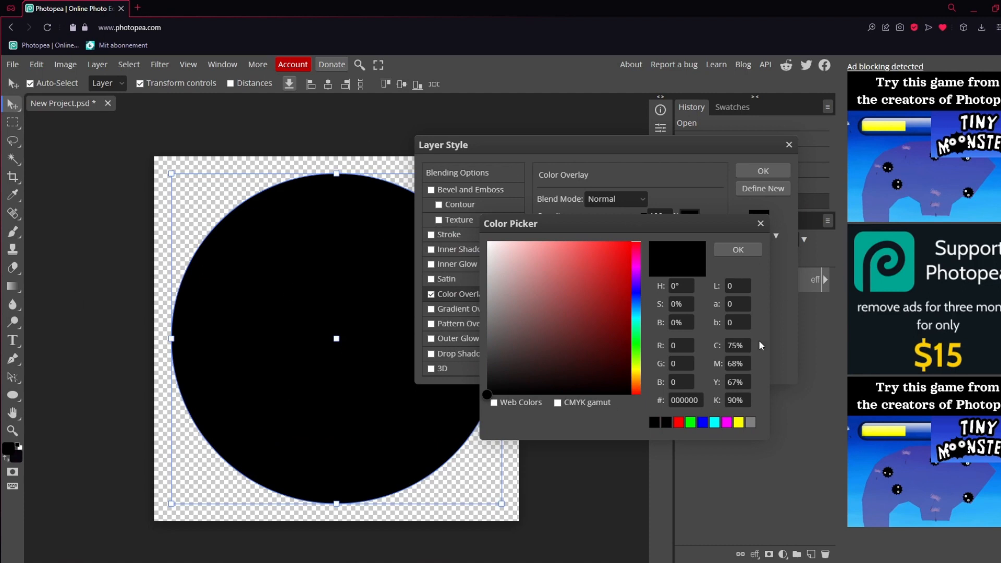
{"action": "mouse_move", "coordinate": [501, 365]}
{"action": "left_mouse_down"}
{"action": "mouse_move", "coordinate": [483, 365]}
{"action": "mouse_move", "coordinate": [484, 373]}
{"action": "left_mouse_up"}
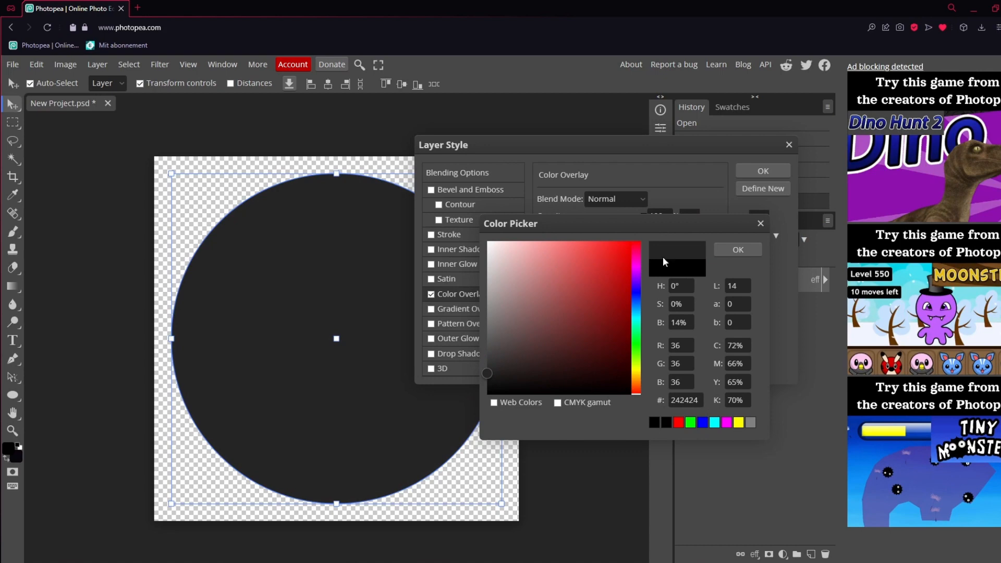
{"action": "left_click", "coordinate": [737, 250]}
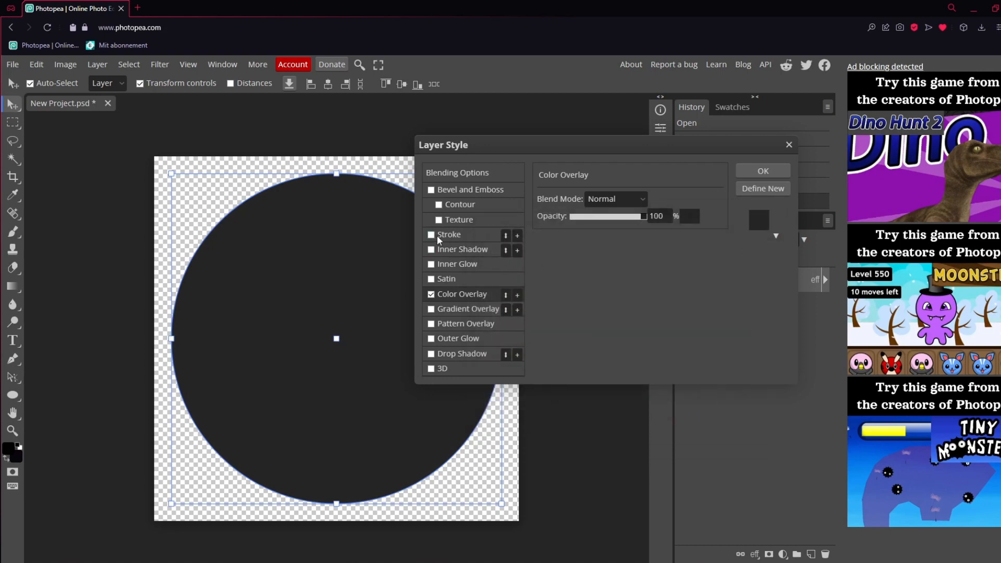
Add a cyan 00ffff Stroke of 6 px to Circle 1, apply the layer style and deselect the layer
{"action": "left_click", "coordinate": [451, 234]}
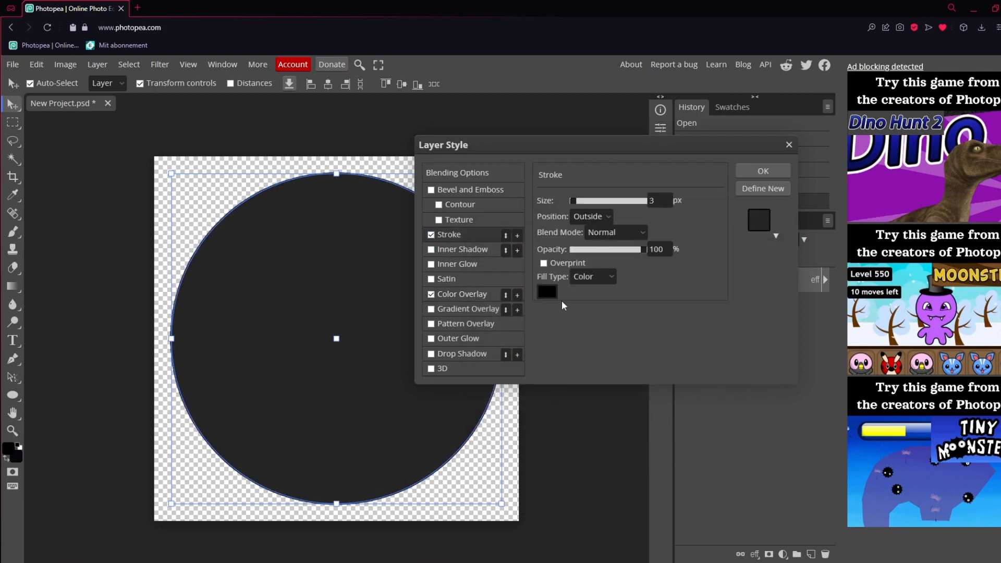
{"action": "left_click", "coordinate": [547, 291]}
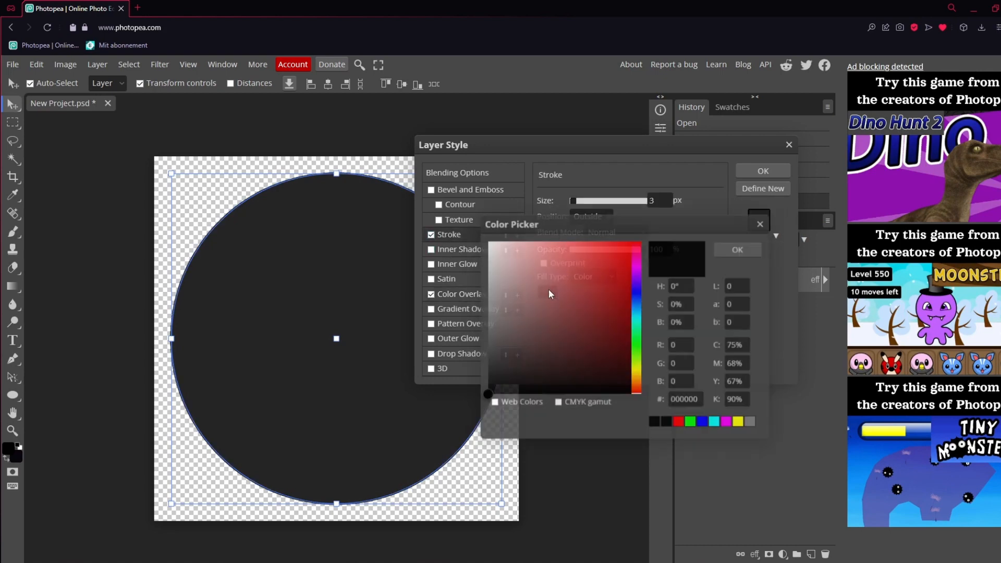
{"action": "left_click", "coordinate": [692, 423]}
{"action": "left_click", "coordinate": [679, 423]}
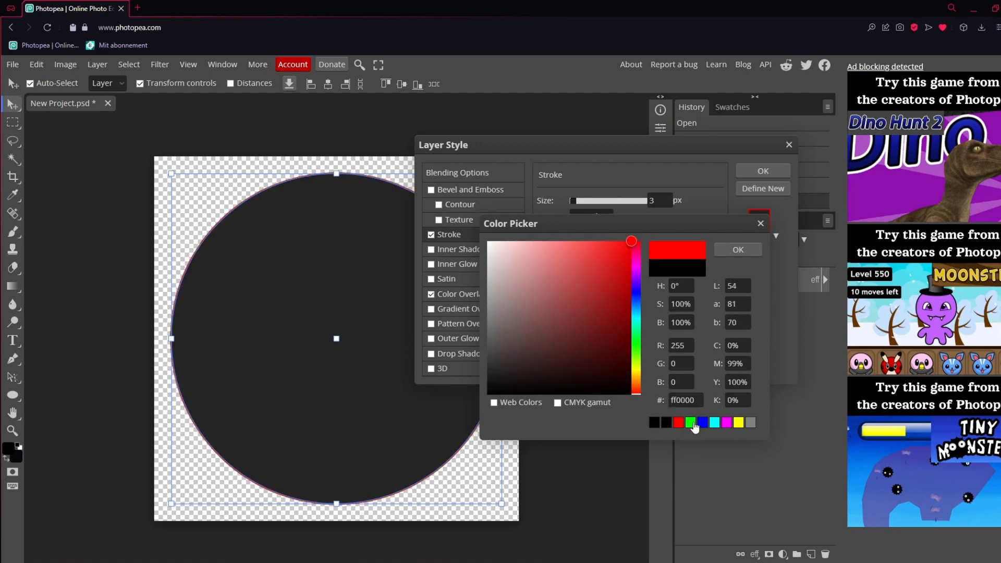
{"action": "left_click", "coordinate": [716, 423]}
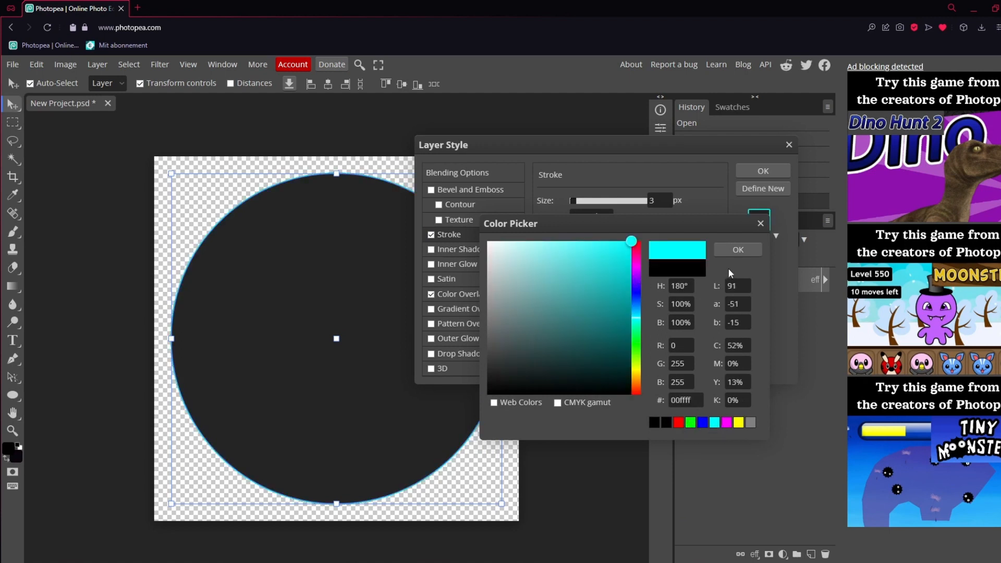
{"action": "left_click", "coordinate": [735, 249]}
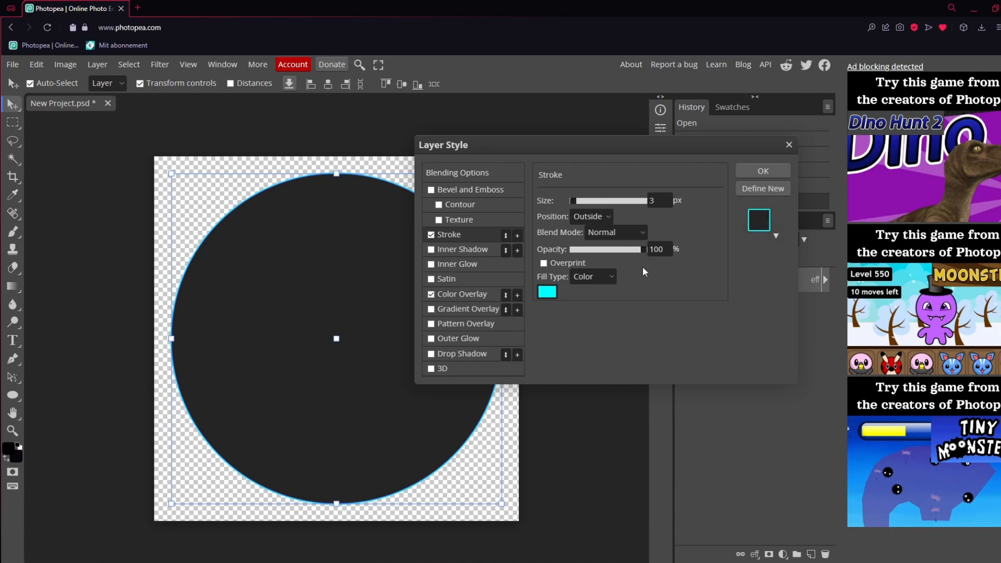
{"action": "left_click", "coordinate": [649, 204]}
{"action": "type", "text": "6"}
{"action": "left_click", "coordinate": [764, 172]}
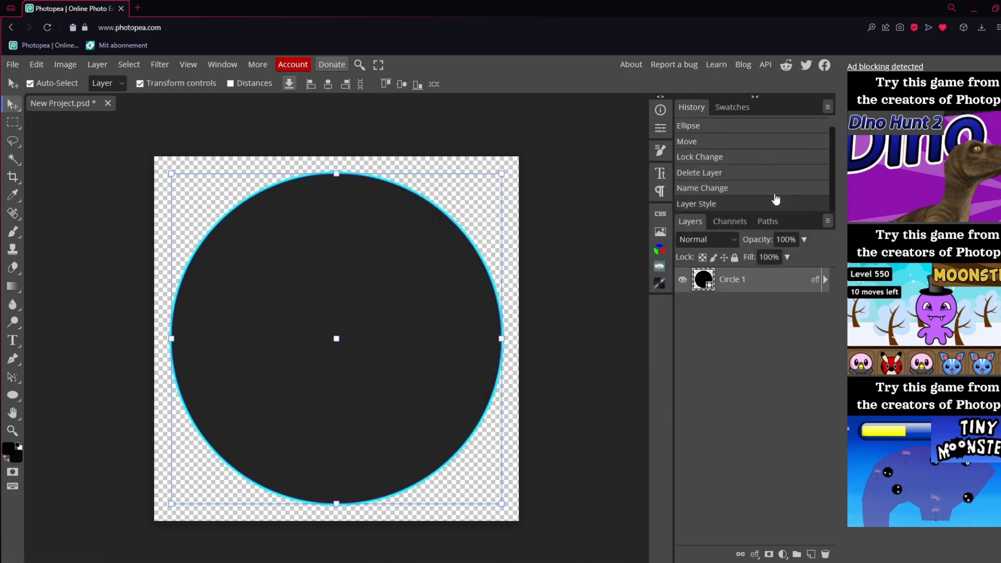
{"action": "left_click", "coordinate": [581, 298]}
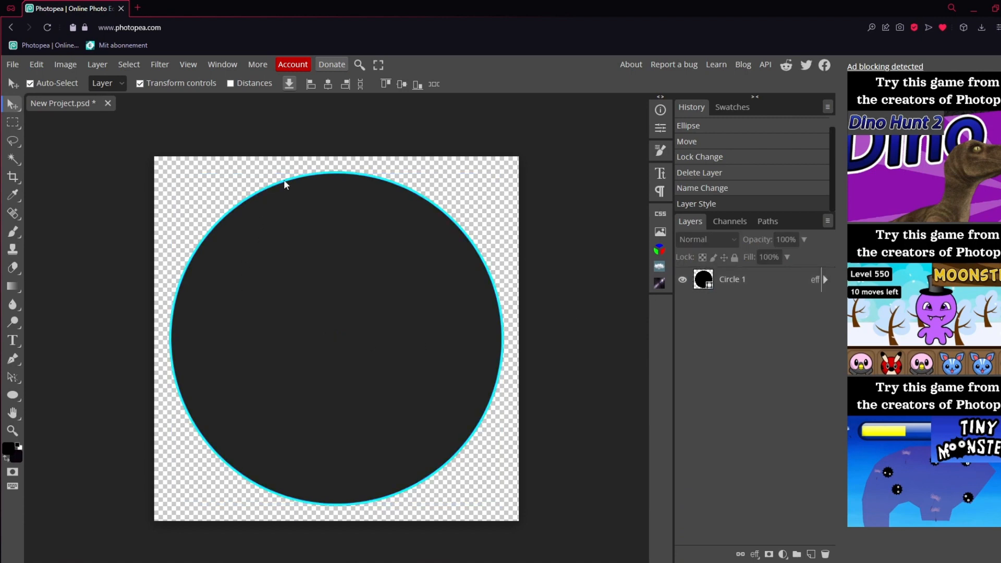
Duplicate the Circle 1 layer and name the copy Circle 2
{"action": "left_click", "coordinate": [762, 286]}
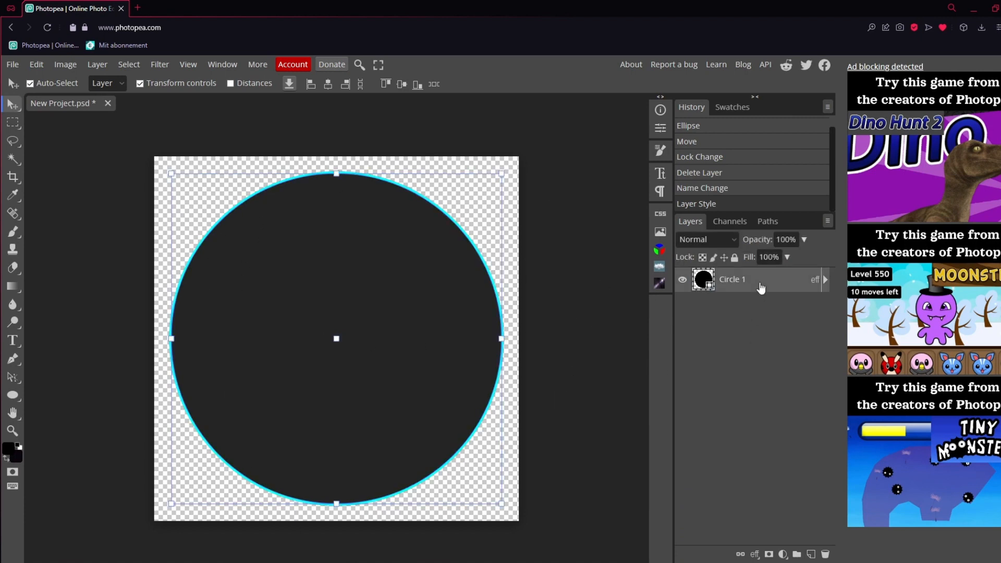
{"action": "key", "text": "ctrl+j"}
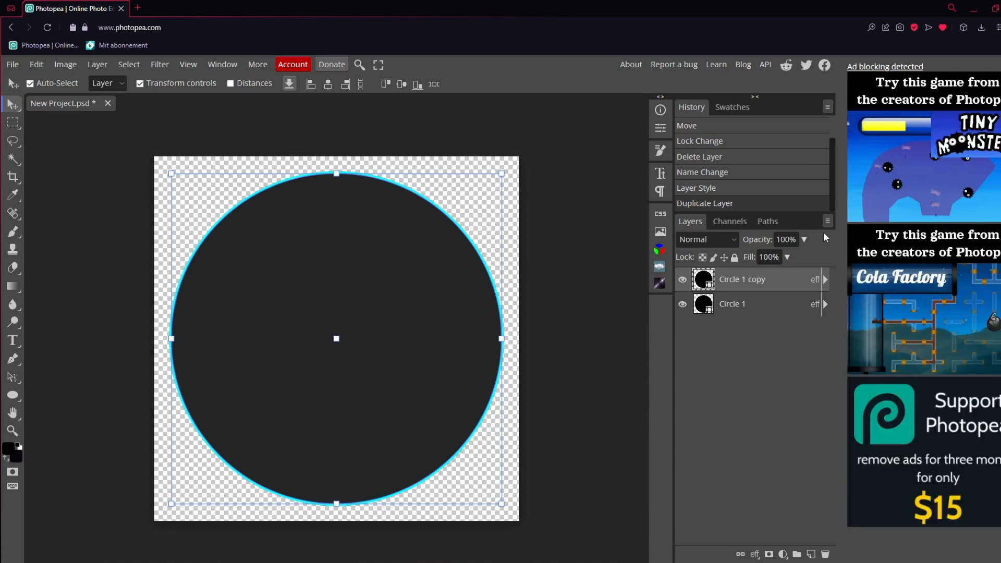
{"action": "double_click", "coordinate": [752, 281]}
{"action": "type", "text": "Circle 2"}
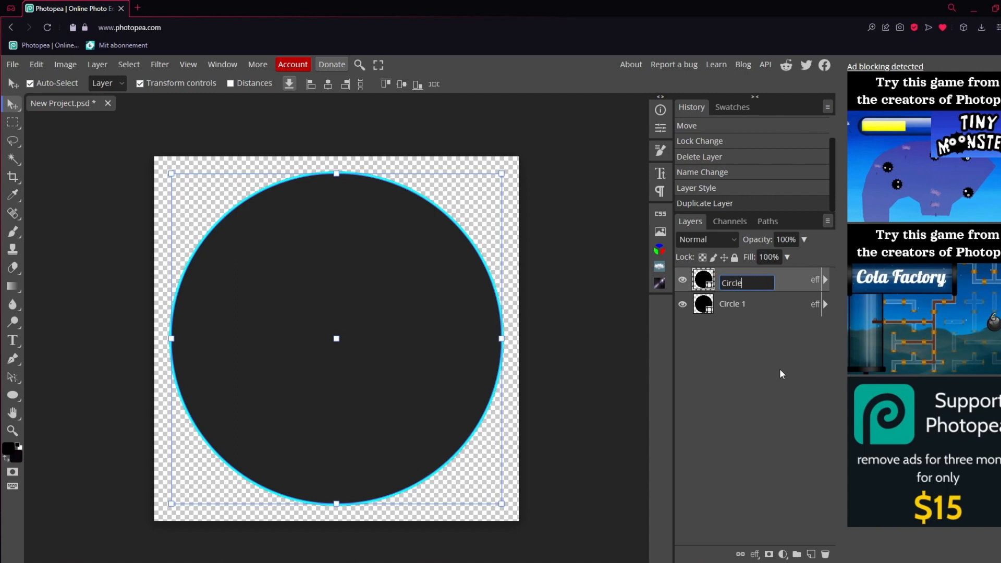
{"action": "key", "text": "Return"}
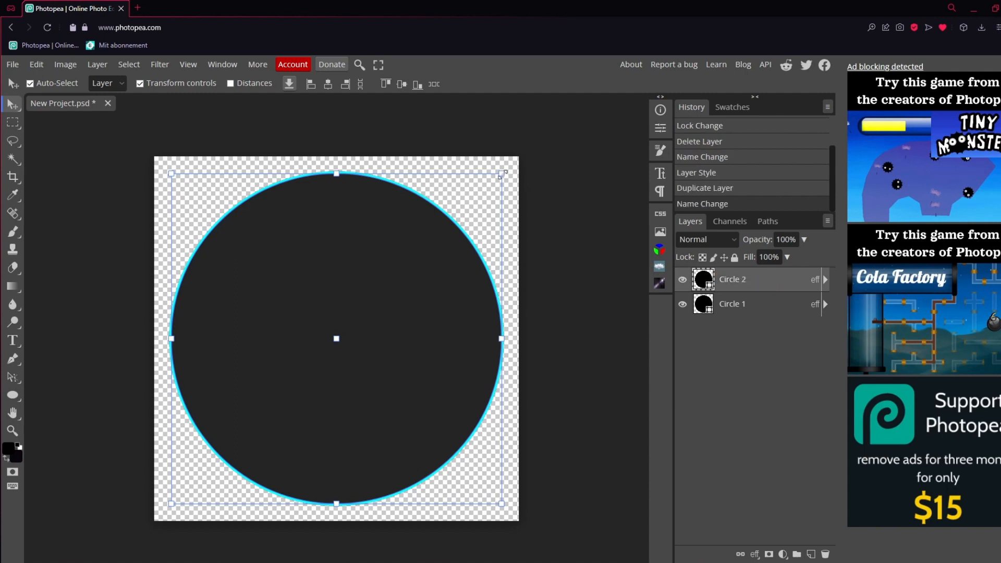
Scale Circle 2 down about its centre to 71.43% and apply the transform
{"action": "left_click_drag", "start_coordinate": [504, 171], "coordinate": [436, 231]}
{"action": "left_click_drag", "start_coordinate": [437, 275], "coordinate": [452, 262]}
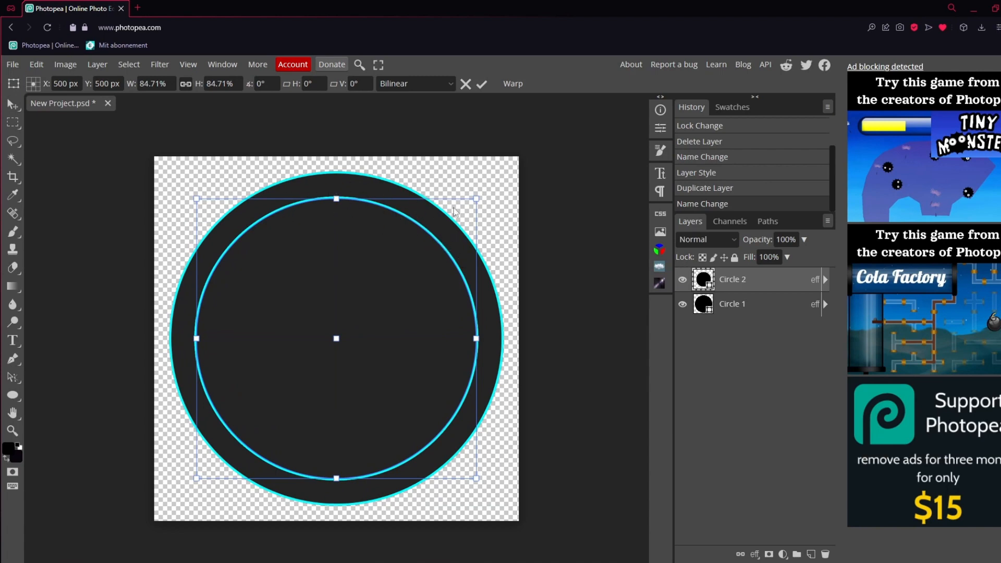
{"action": "left_click_drag", "start_coordinate": [476, 199], "coordinate": [455, 219]}
{"action": "left_click_drag", "start_coordinate": [406, 274], "coordinate": [417, 264]}
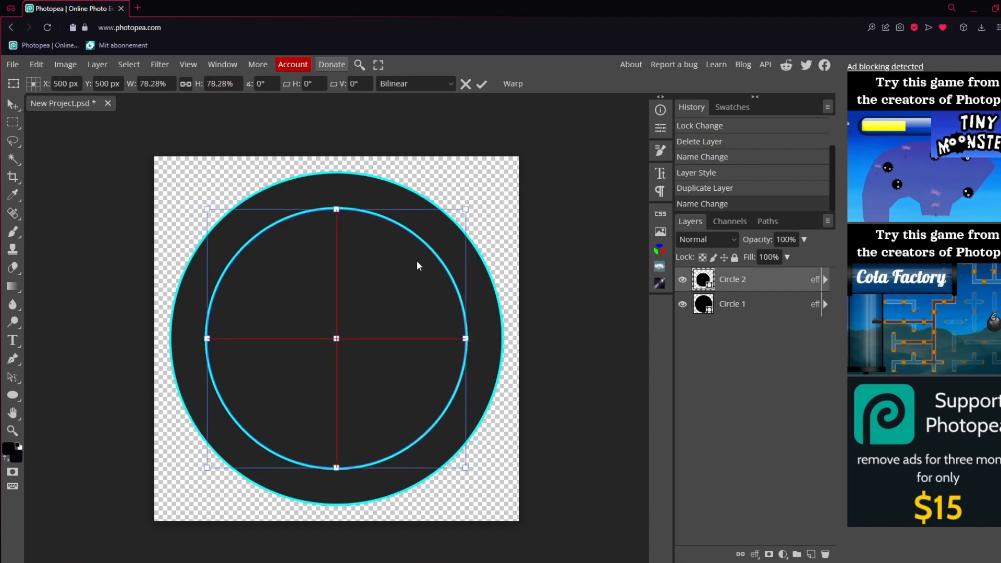
{"action": "left_click_drag", "start_coordinate": [466, 209], "coordinate": [442, 230]}
{"action": "left_click_drag", "start_coordinate": [406, 270], "coordinate": [417, 264]}
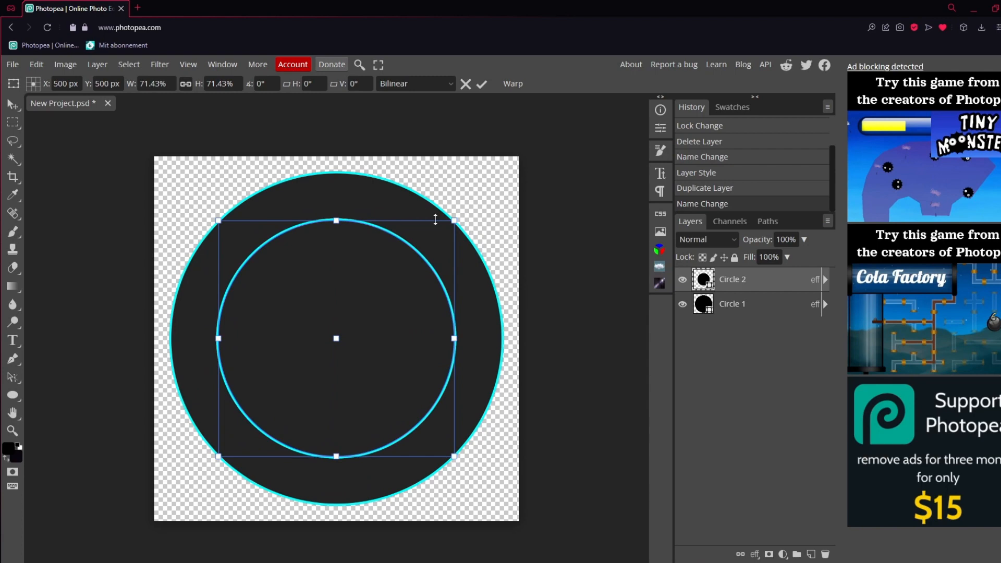
{"action": "left_click", "coordinate": [482, 84]}
Select Circle 1, examine the upper outlines of both circles up close and return to a view of the whole canvas
{"action": "left_click", "coordinate": [743, 312]}
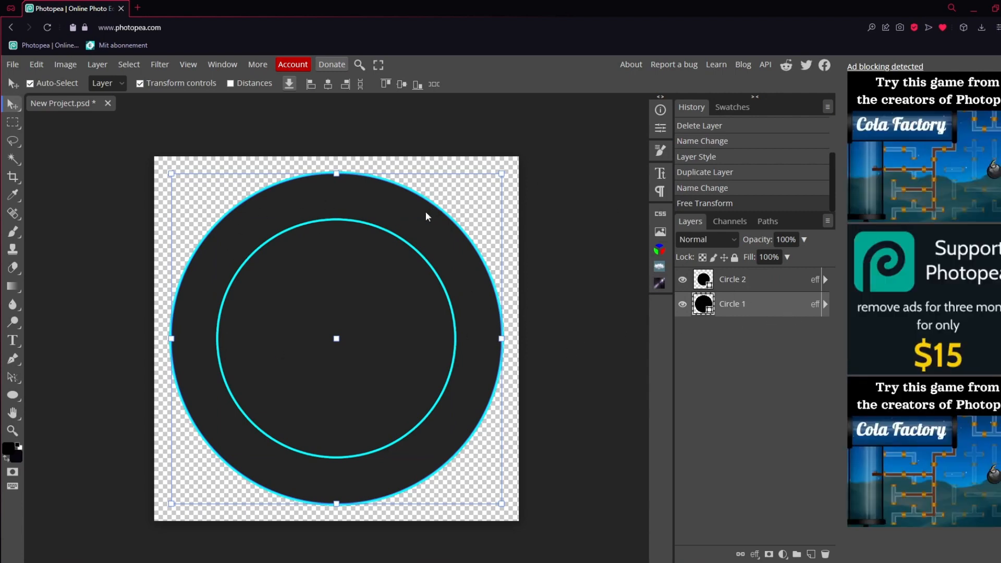
{"action": "left_click", "coordinate": [15, 431]}
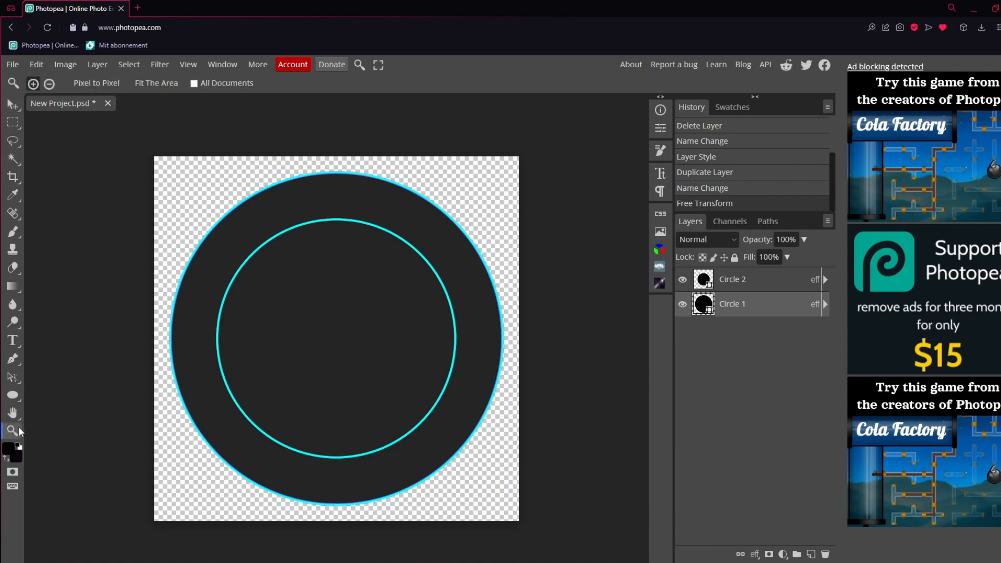
{"action": "left_click", "coordinate": [341, 187]}
{"action": "left_click", "coordinate": [315, 172]}
{"action": "left_click", "coordinate": [277, 164]}
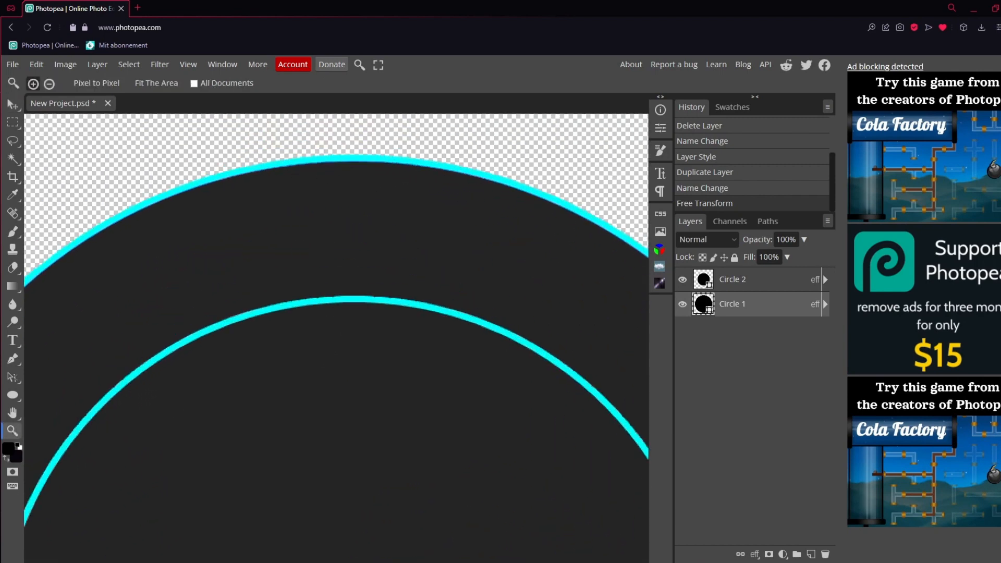
{"action": "left_click", "coordinate": [13, 105]}
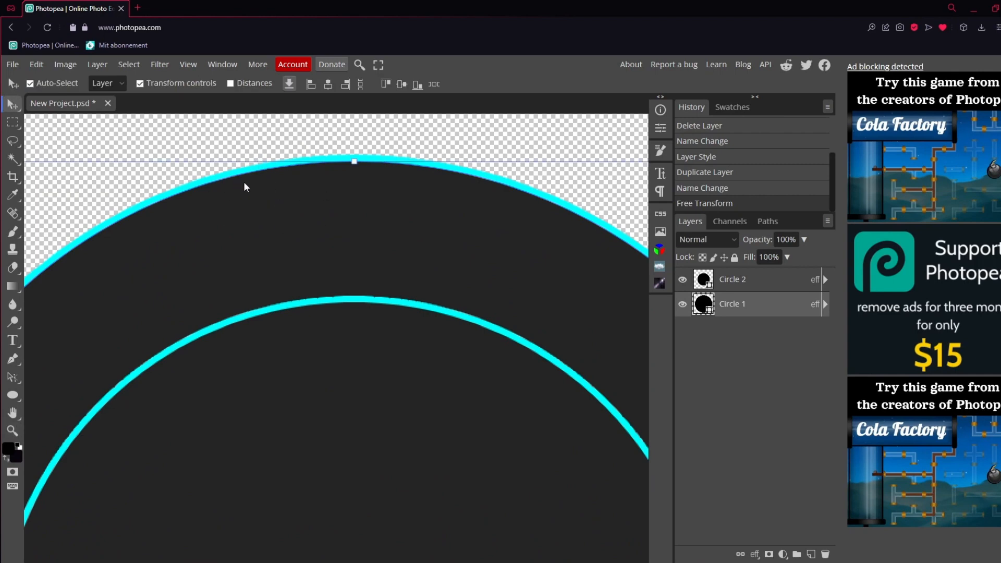
{"action": "left_click", "coordinate": [12, 430]}
{"action": "right_click", "coordinate": [188, 374]}
{"action": "left_click", "coordinate": [219, 421]}
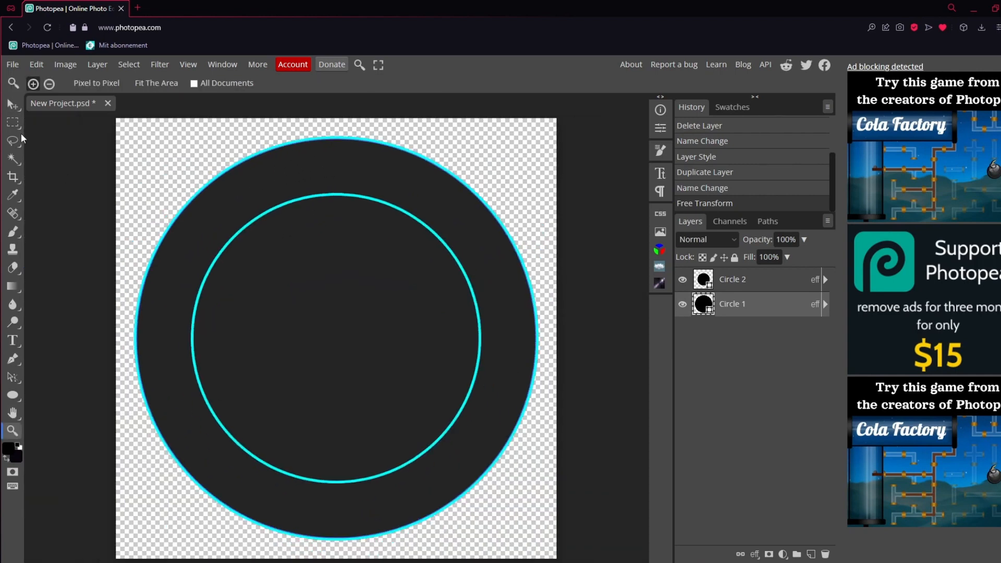
Duplicate the Circle 1 layer and name the copy Circle 1 outline
{"action": "left_click", "coordinate": [13, 105]}
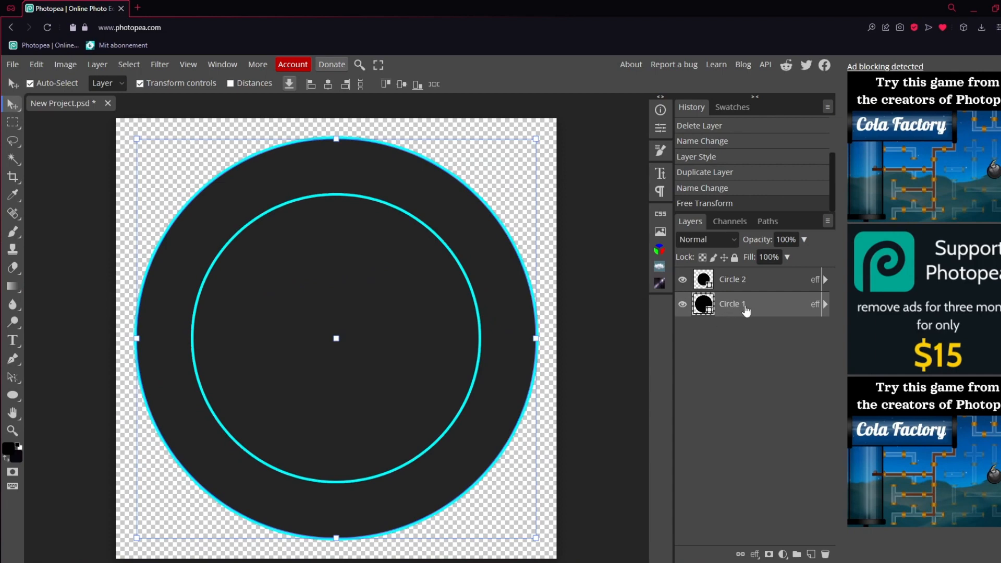
{"action": "key", "text": "ctrl+j"}
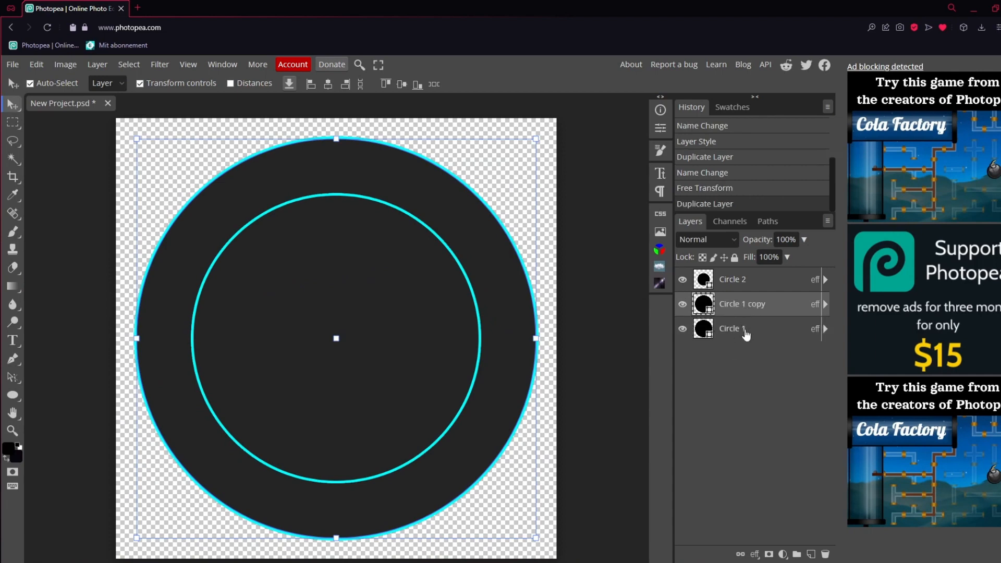
{"action": "double_click", "coordinate": [746, 309]}
{"action": "left_click", "coordinate": [772, 307]}
{"action": "double_click", "coordinate": [757, 308]}
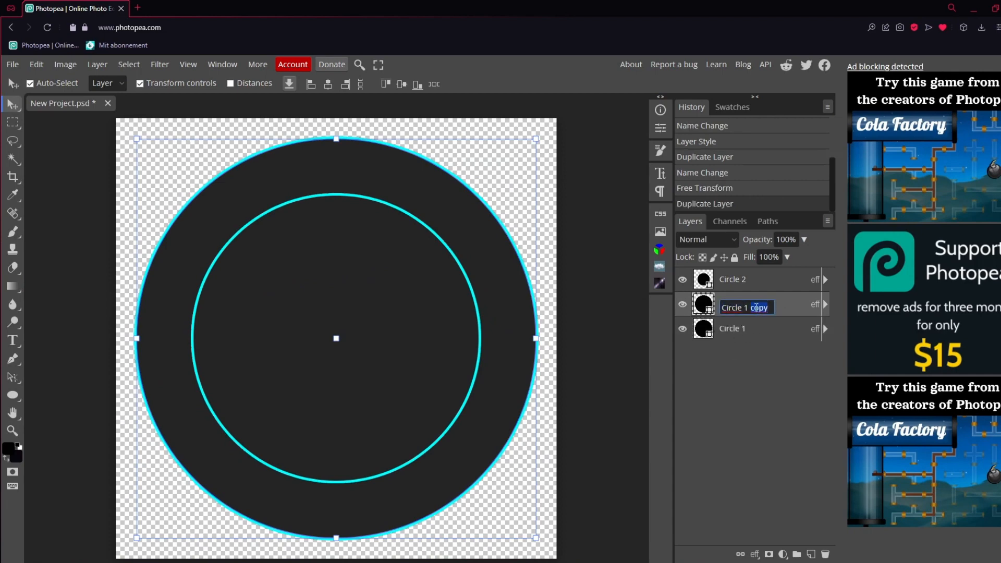
{"action": "type", "text": "outline"}
{"action": "key", "text": "Return"}
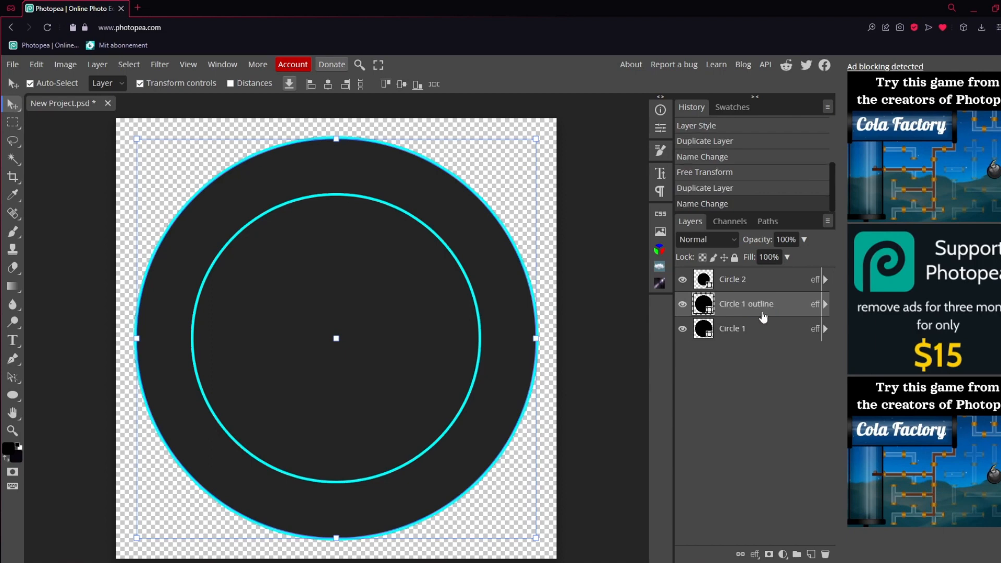
Scale Circle 1 outline down slightly about its centre to about 897 px wide
{"action": "left_click_drag", "start_coordinate": [536, 139], "coordinate": [531, 143]}
{"action": "left_click_drag", "start_coordinate": [453, 230], "coordinate": [455, 228]}
{"action": "left_click", "coordinate": [782, 306]}
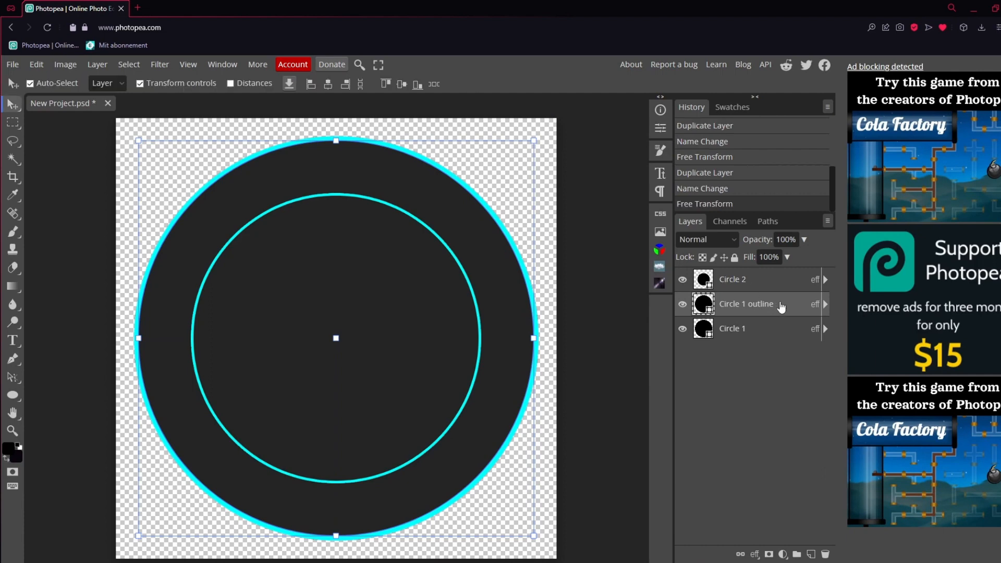
Set the Stroke size of Circle 1 outline to 4 px and apply the layer style
{"action": "double_click", "coordinate": [788, 305]}
{"action": "left_click", "coordinate": [459, 235]}
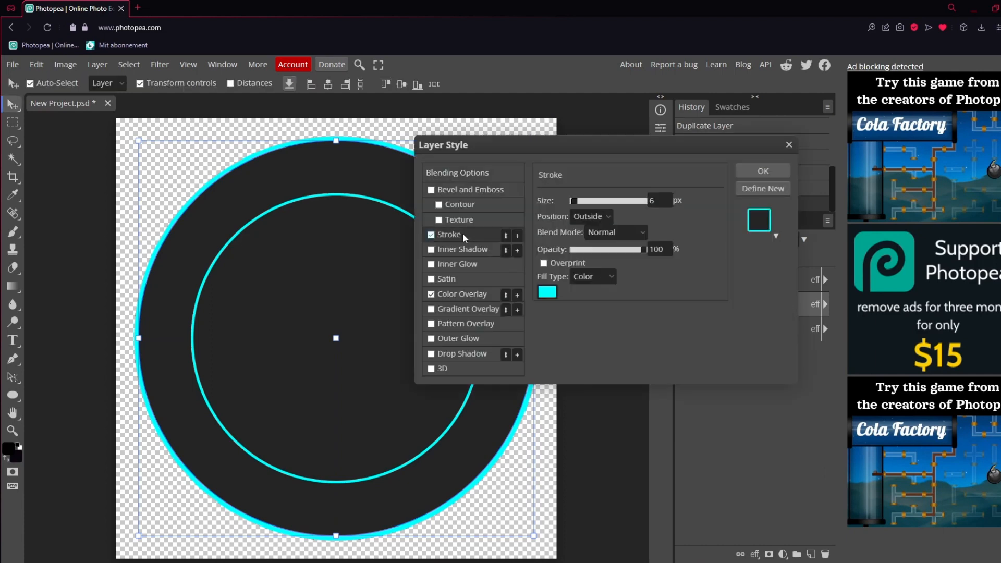
{"action": "double_click", "coordinate": [658, 201]}
{"action": "type", "text": "4"}
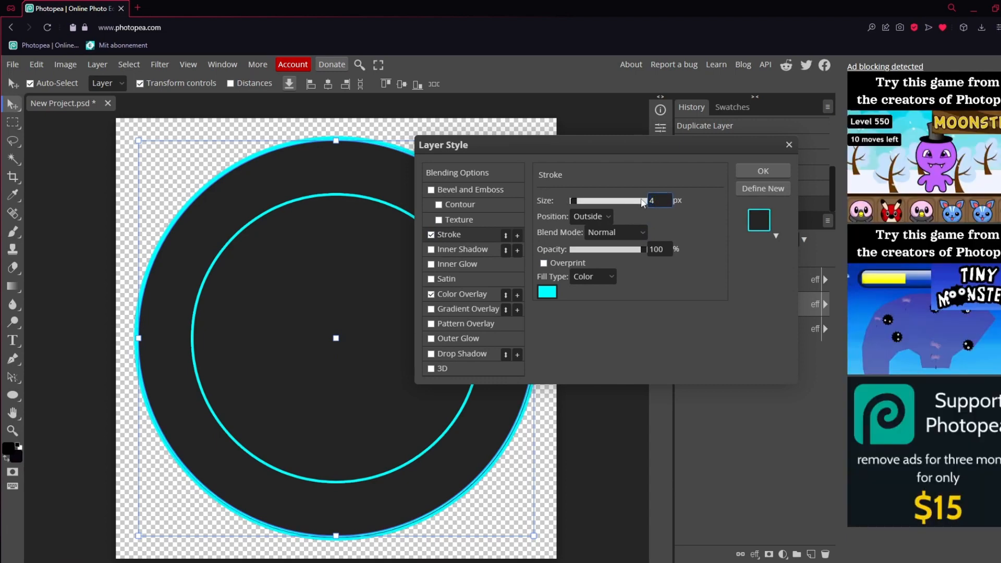
{"action": "left_click", "coordinate": [751, 175]}
Scale Circle 1 outline down about its centre to 99.16% and apply the transform
{"action": "key", "text": "ctrl+t"}
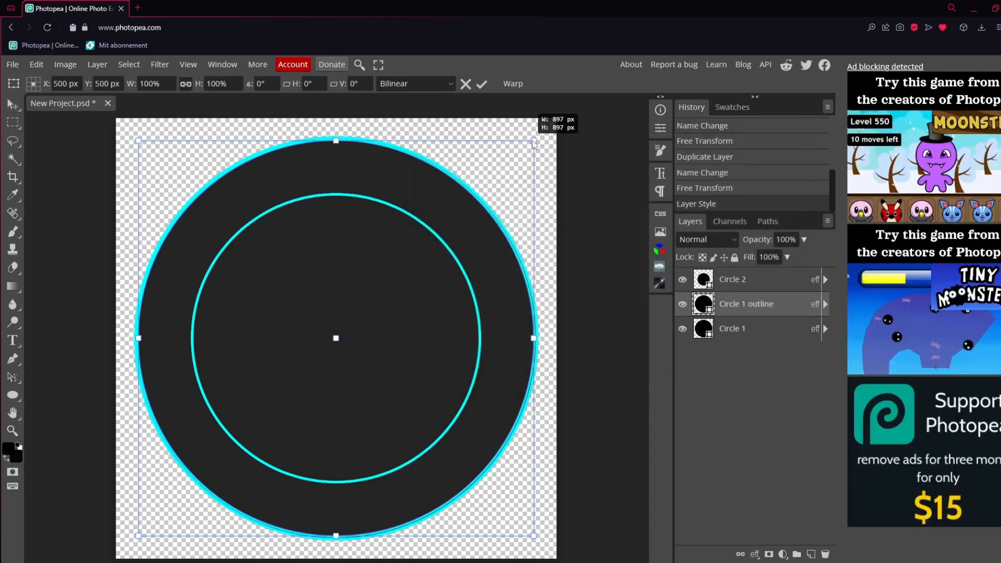
{"action": "left_click_drag", "start_coordinate": [535, 143], "coordinate": [532, 142]}
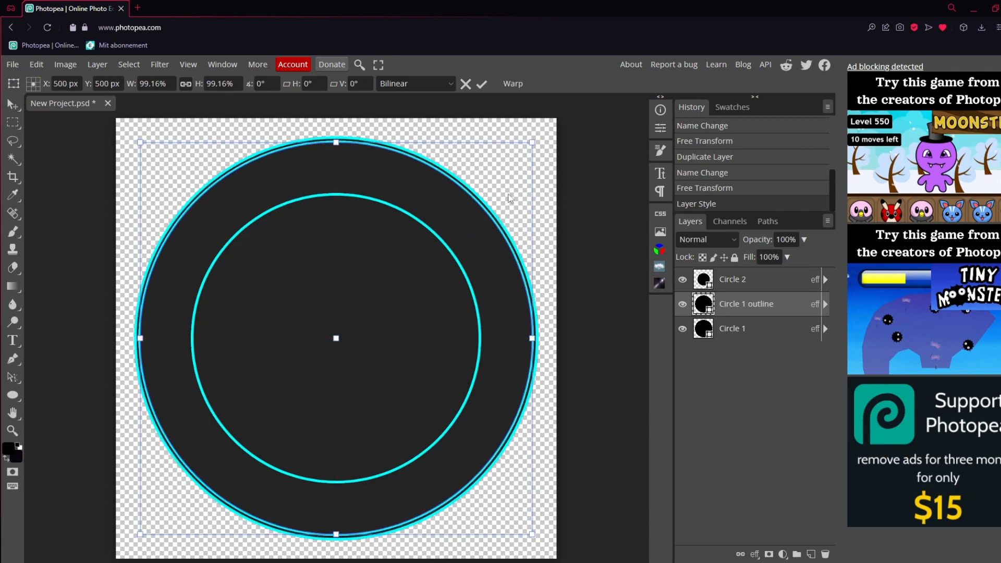
{"action": "left_click", "coordinate": [482, 83]}
Duplicate the Circle 2 layer
{"action": "left_click", "coordinate": [756, 285]}
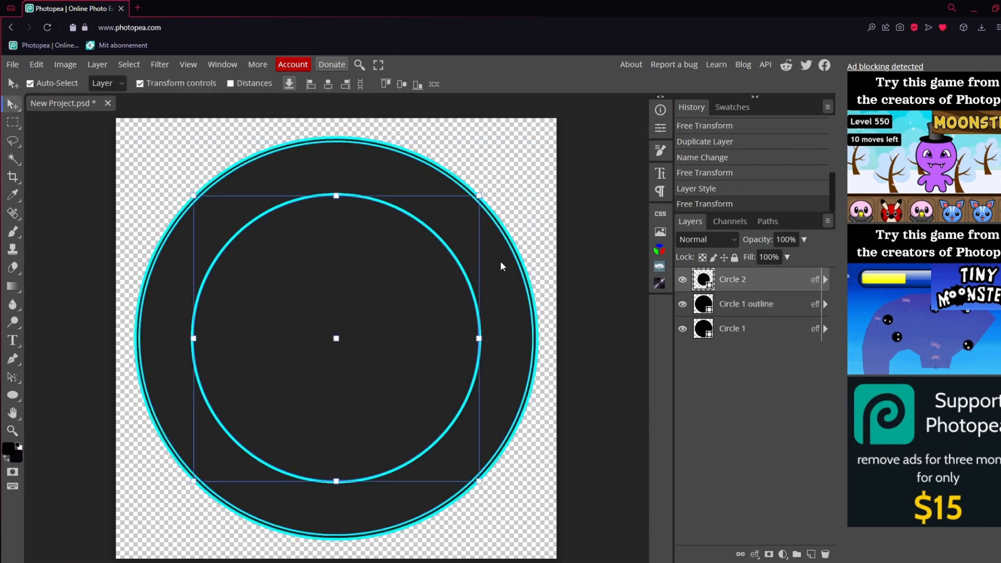
{"action": "left_click_drag", "start_coordinate": [256, 177], "coordinate": [194, 219]}
{"action": "key", "text": "Escape"}
{"action": "key", "text": "ctrl+j"}
{"action": "key", "text": "ctrl+t"}
{"action": "left_click_drag", "start_coordinate": [479, 195], "coordinate": [485, 190]}
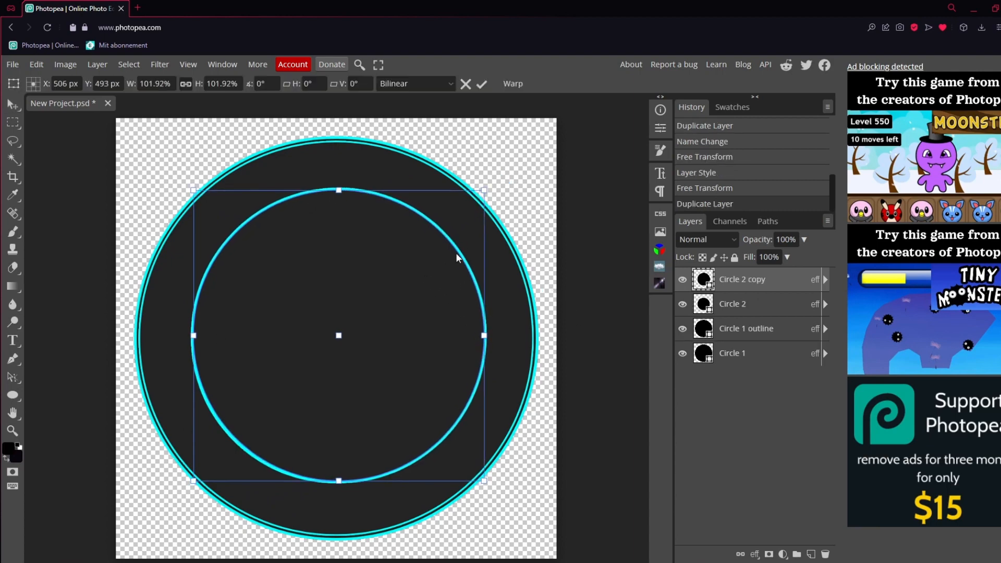
{"action": "key", "text": "Escape"}
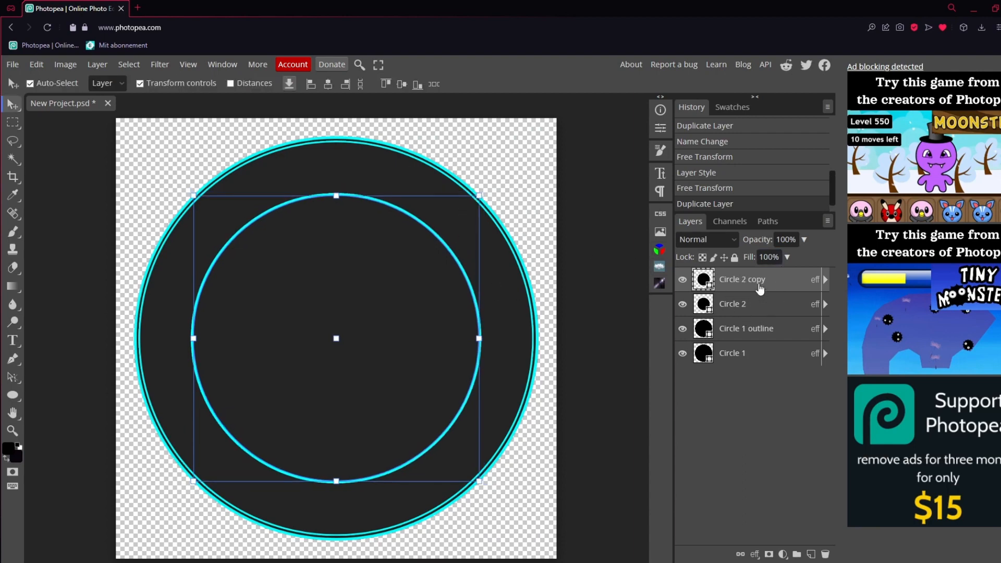
Move the Circle 2 copy layer below Circle 2 and scale it up slightly about its centre
{"action": "left_click_drag", "start_coordinate": [746, 285], "coordinate": [750, 308]}
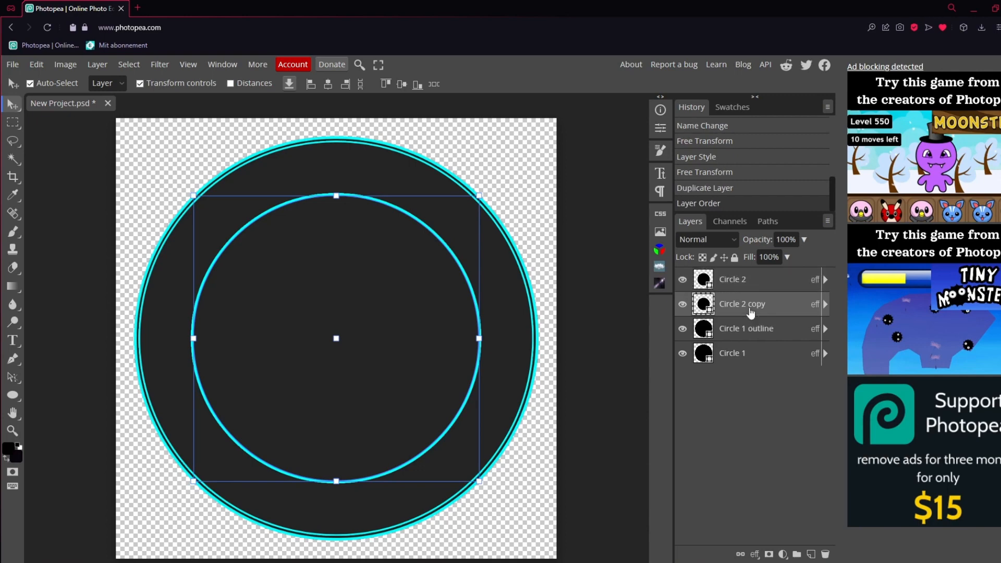
{"action": "left_click_drag", "start_coordinate": [479, 196], "coordinate": [487, 193]}
{"action": "left_click_drag", "start_coordinate": [452, 235], "coordinate": [449, 233]}
Set the Stroke size of the Circle 2 copy to 4 px and apply the layer style
{"action": "double_click", "coordinate": [767, 301]}
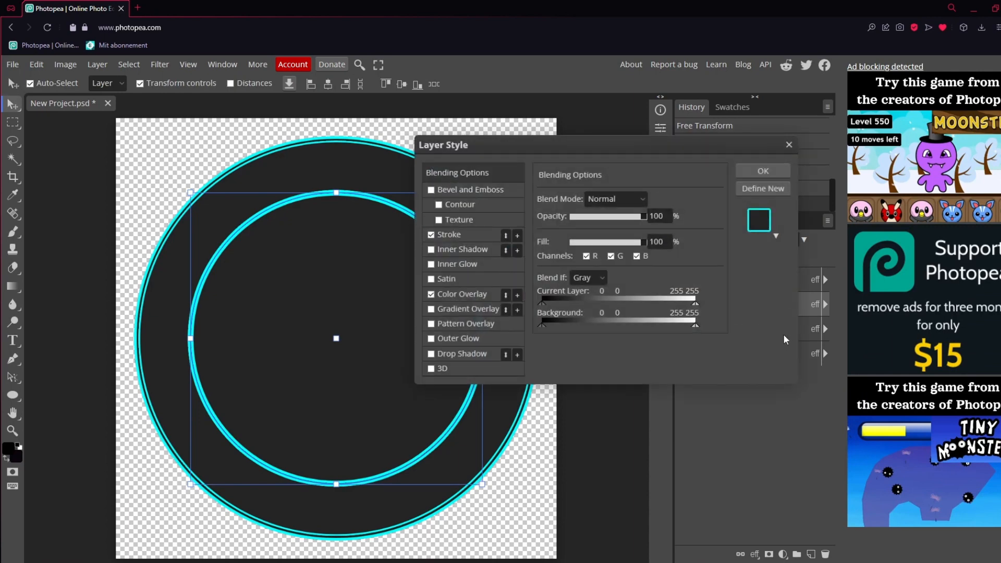
{"action": "left_click", "coordinate": [479, 239]}
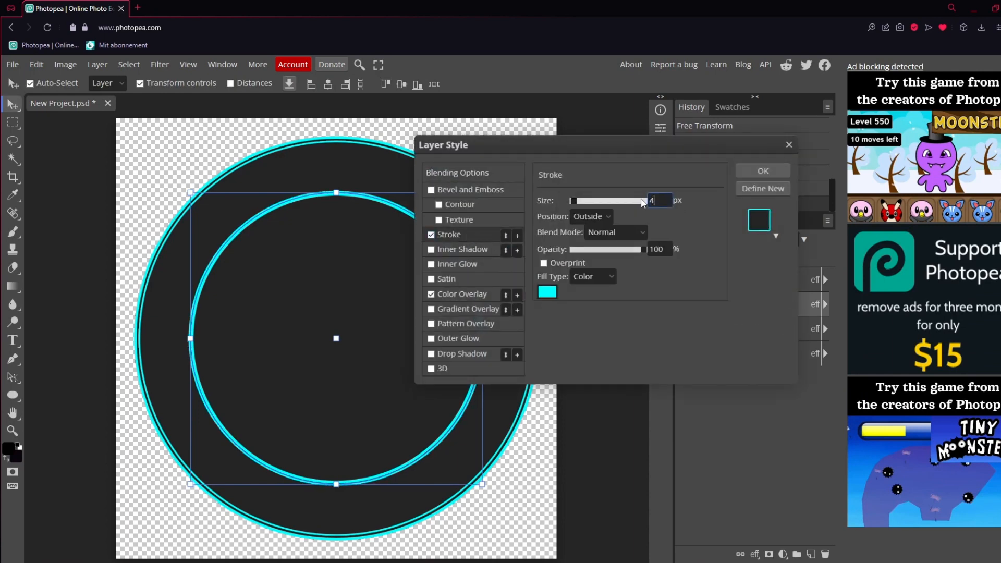
{"action": "left_click", "coordinate": [763, 171]}
Rename the Circle 2 copy layer as Circle 2 outline
{"action": "double_click", "coordinate": [764, 306]}
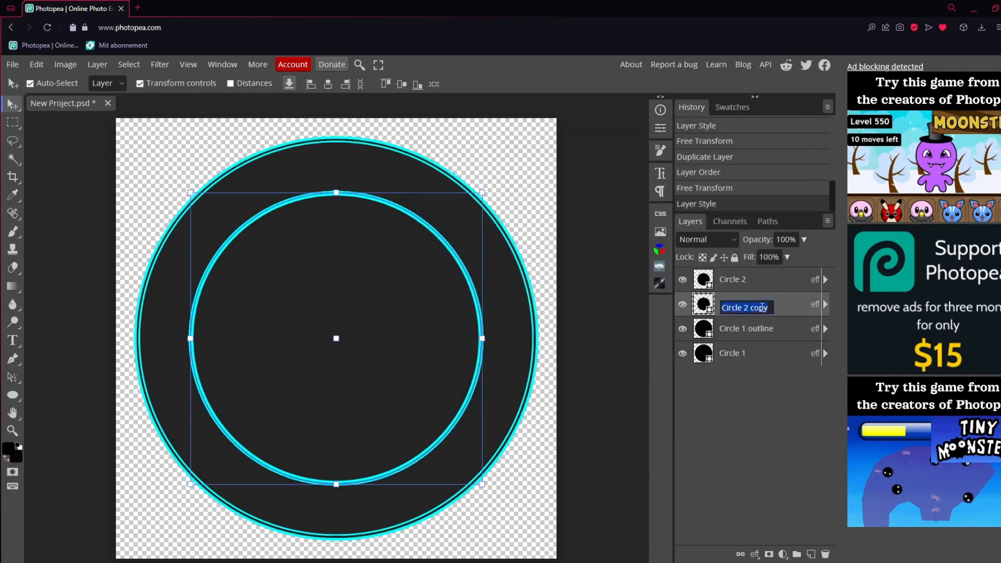
{"action": "double_click", "coordinate": [774, 308]}
{"action": "type", "text": "outline"}
{"action": "key", "text": "Return"}
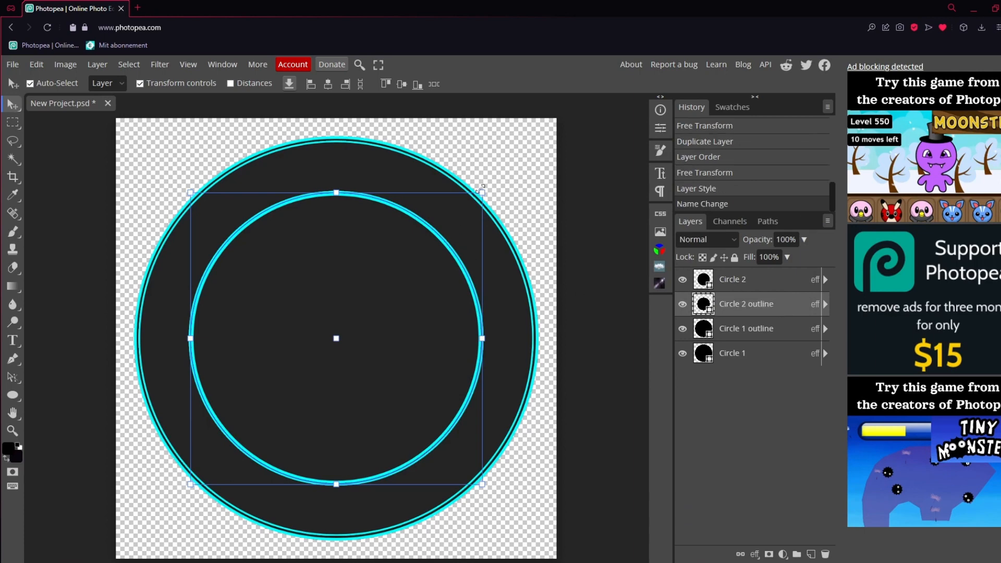
Scale Circle 2 outline up about its centre to 100.94%, apply the transform and select the Circle 1 outline layer
{"action": "left_click_drag", "start_coordinate": [483, 188], "coordinate": [484, 191]}
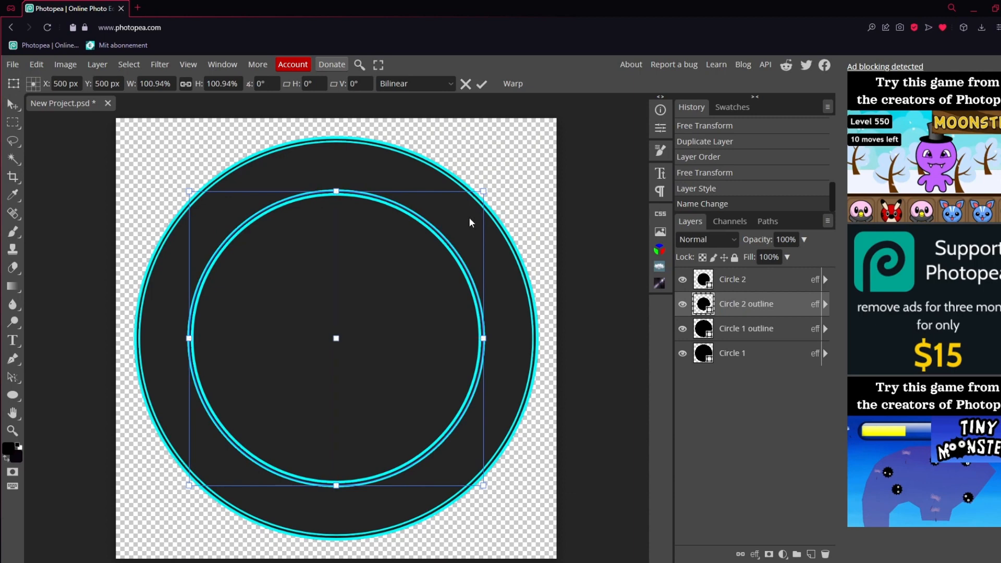
{"action": "left_click", "coordinate": [482, 84]}
{"action": "left_click", "coordinate": [731, 327]}
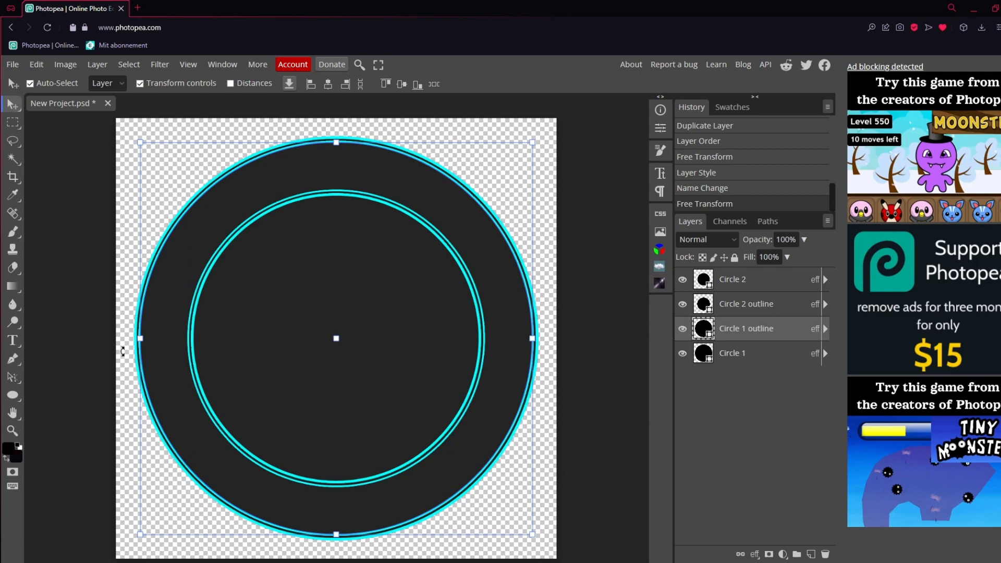
Add the text UNITED STATES ARMY near the canvas's lower-left corner and move its layer above all the circles
{"action": "left_click", "coordinate": [13, 342]}
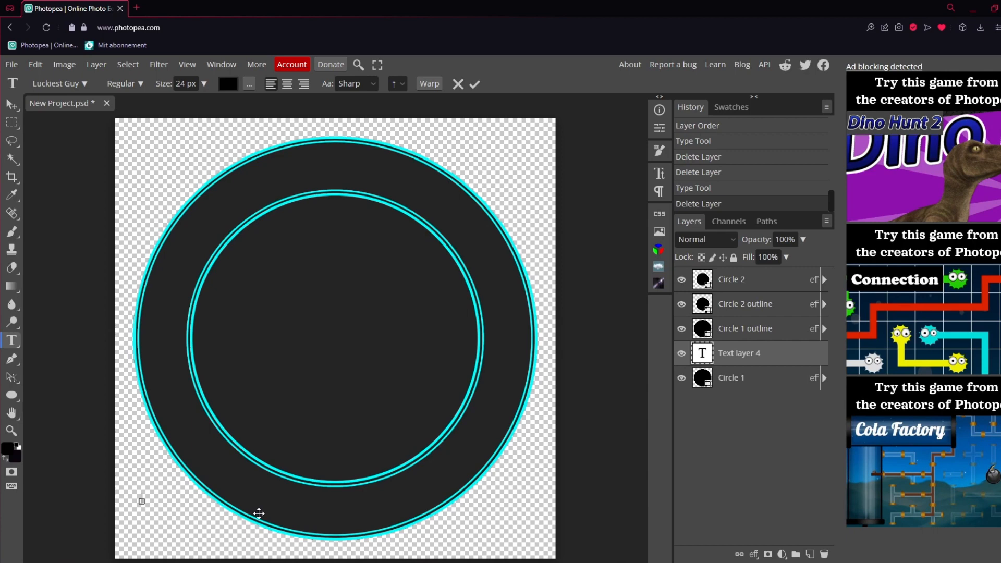
{"action": "type", "text": "NITED STATES"}
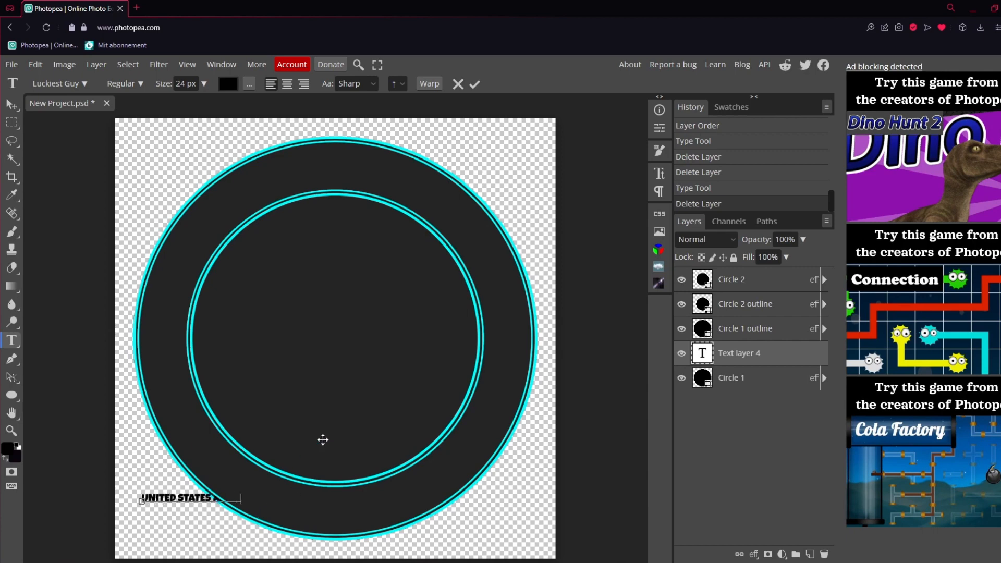
{"action": "left_click_drag", "start_coordinate": [740, 355], "coordinate": [746, 276]}
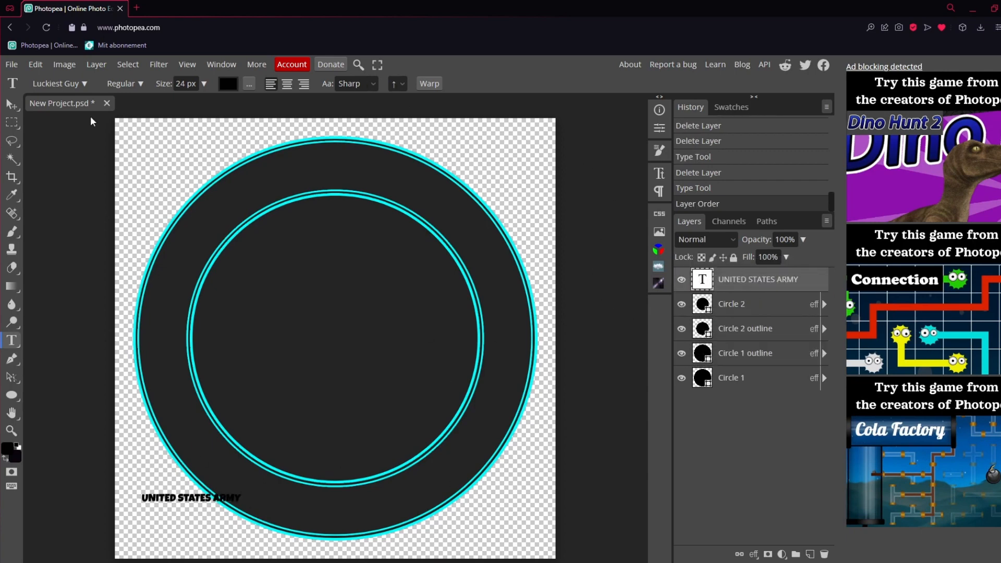
Enlarge the UNITED STATES ARMY text to a font size of about 55.7 px, centre it in the circles and apply the transform
{"action": "left_click", "coordinate": [11, 104]}
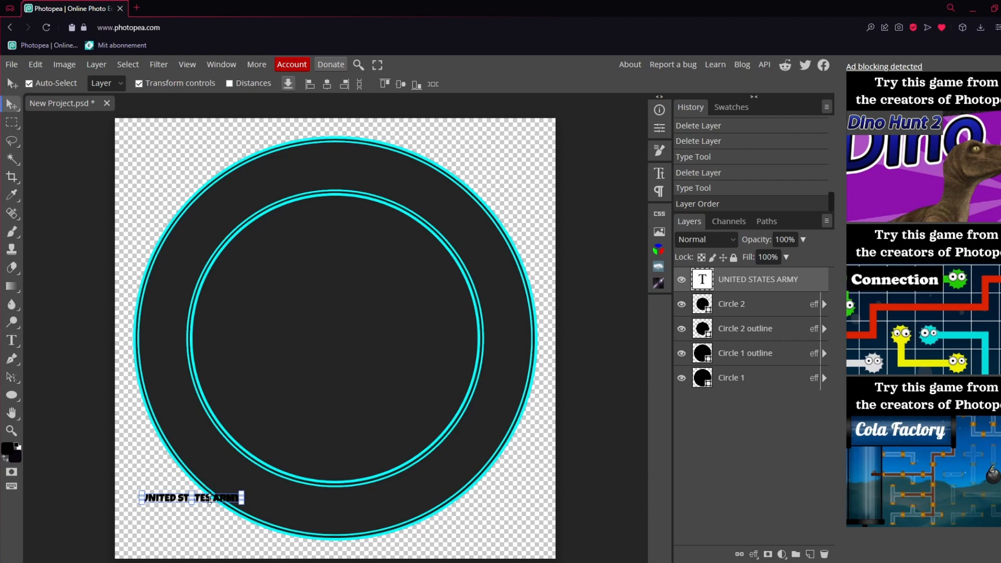
{"action": "left_click_drag", "start_coordinate": [246, 491], "coordinate": [402, 337]}
{"action": "left_click", "coordinate": [483, 83]}
{"action": "left_click", "coordinate": [761, 329]}
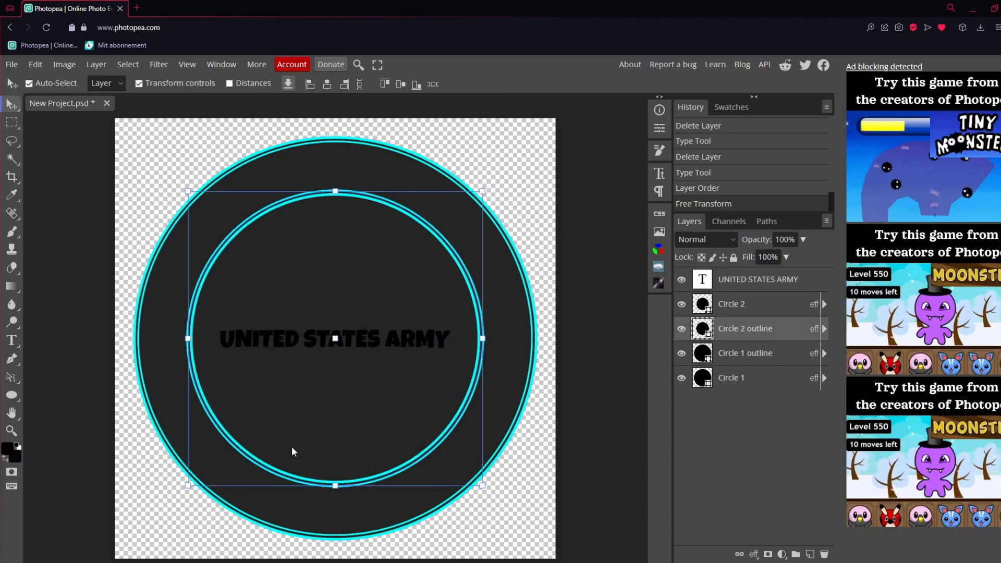
Search the fonts for Barlow, clear the search and set the UNITED STATES ARMY text to Luiss Sans
{"action": "left_click", "coordinate": [770, 285]}
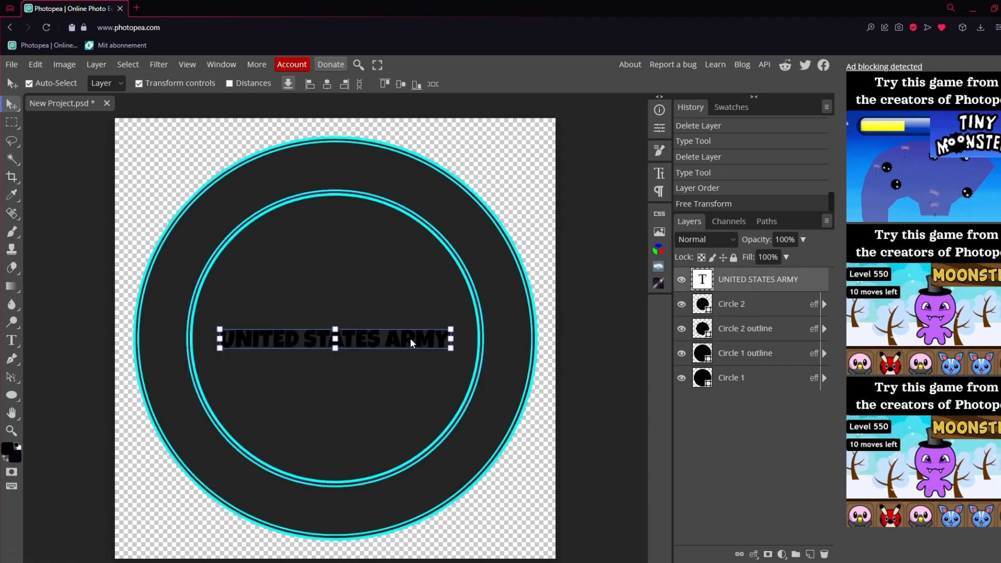
{"action": "double_click", "coordinate": [352, 338]}
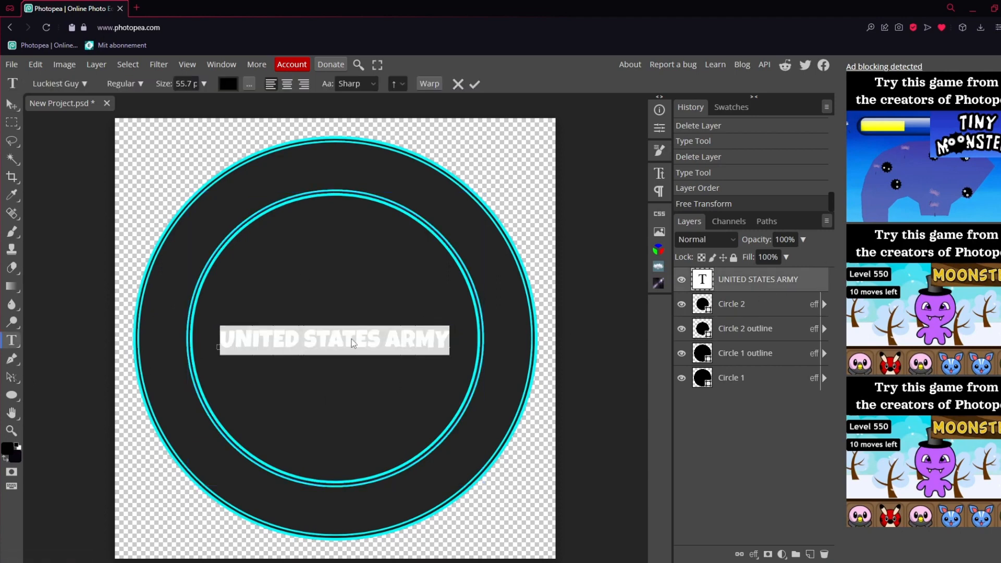
{"action": "left_click", "coordinate": [69, 85]}
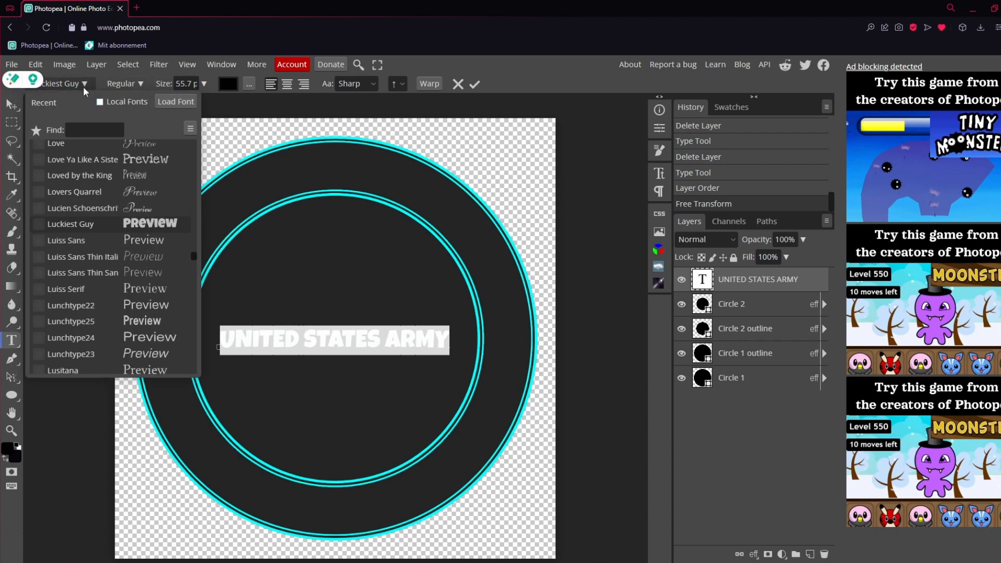
{"action": "scroll", "coordinate": [193, 235], "scroll_direction": "down", "scroll_amount": 2}
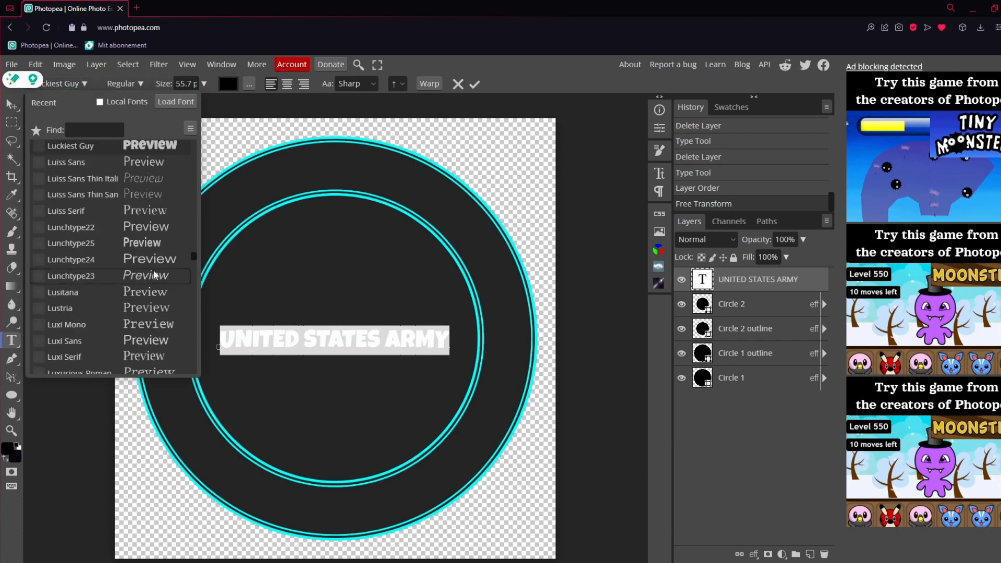
{"action": "scroll", "coordinate": [185, 224], "scroll_direction": "up", "scroll_amount": 10}
{"action": "left_click_drag", "start_coordinate": [194, 251], "coordinate": [197, 140]}
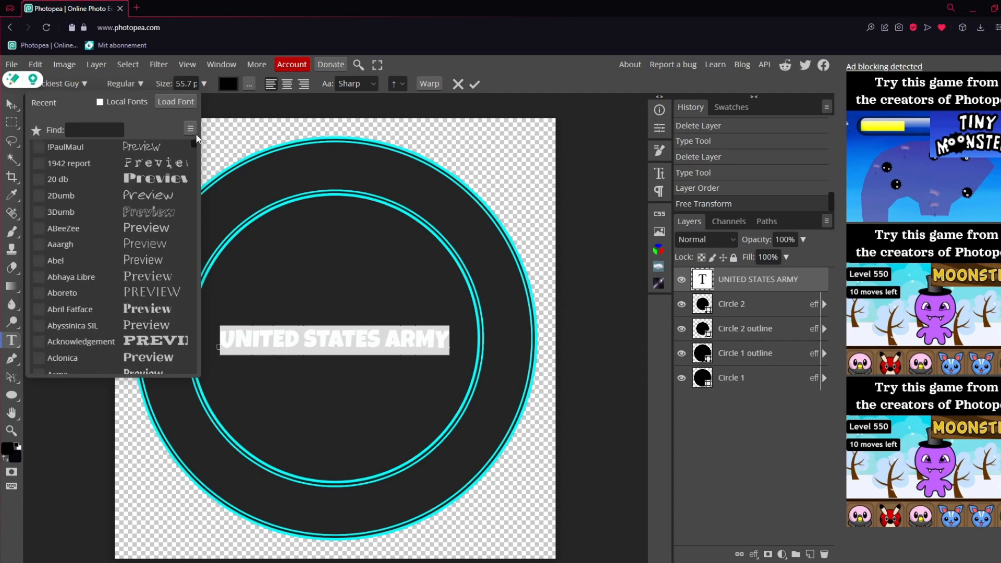
{"action": "left_click", "coordinate": [106, 131]}
{"action": "type", "text": "Barlow"}
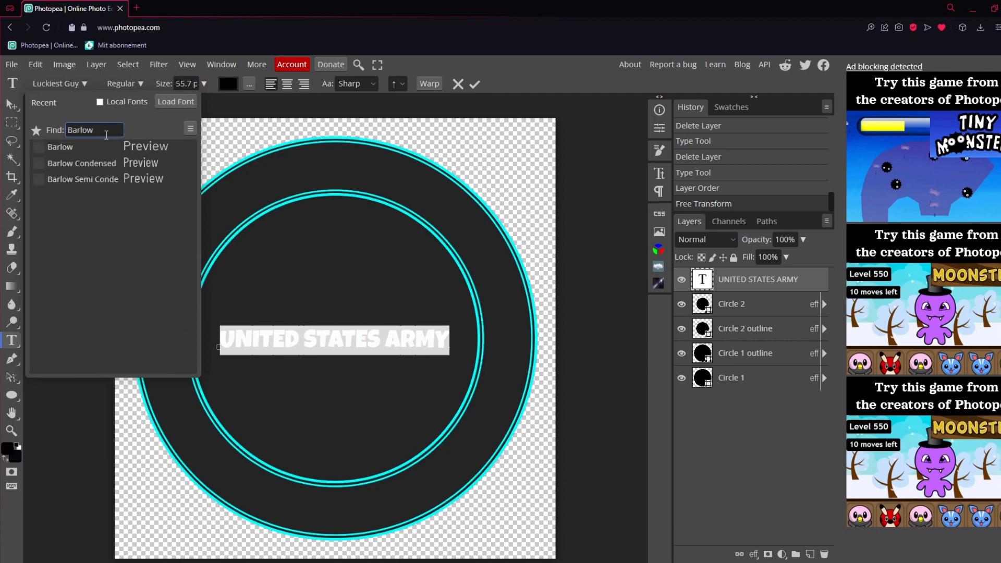
{"action": "left_click_drag", "start_coordinate": [103, 133], "coordinate": [51, 137]}
{"action": "key", "text": "BackSpace"}
{"action": "left_click", "coordinate": [148, 240]}
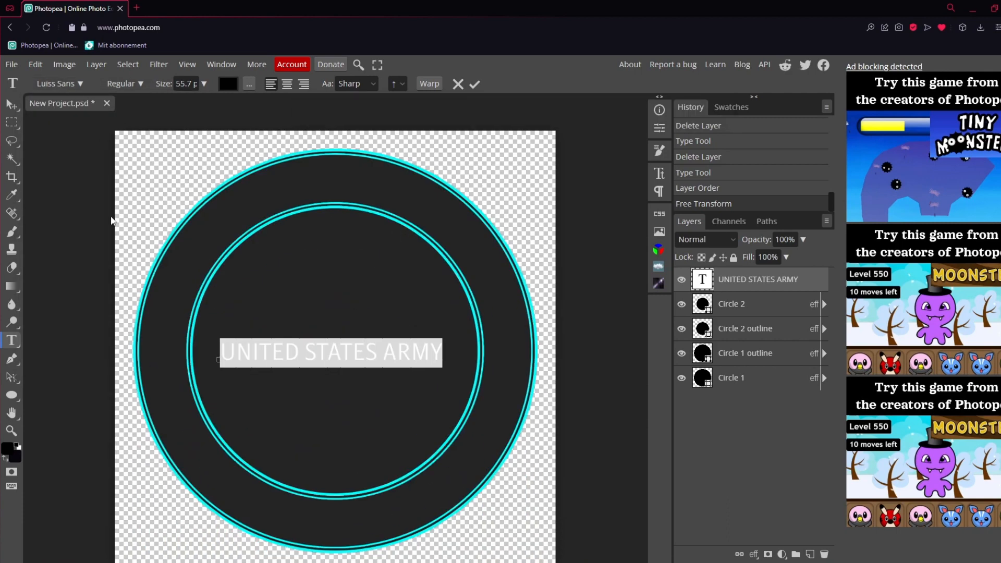
Browse the fonts starting with B and set the UNITED STATES ARMY text to Big Shoulders Display
{"action": "left_click", "coordinate": [64, 87]}
{"action": "scroll", "coordinate": [147, 257], "scroll_direction": "up", "scroll_amount": 5}
{"action": "left_click_drag", "start_coordinate": [192, 258], "coordinate": [201, 169]}
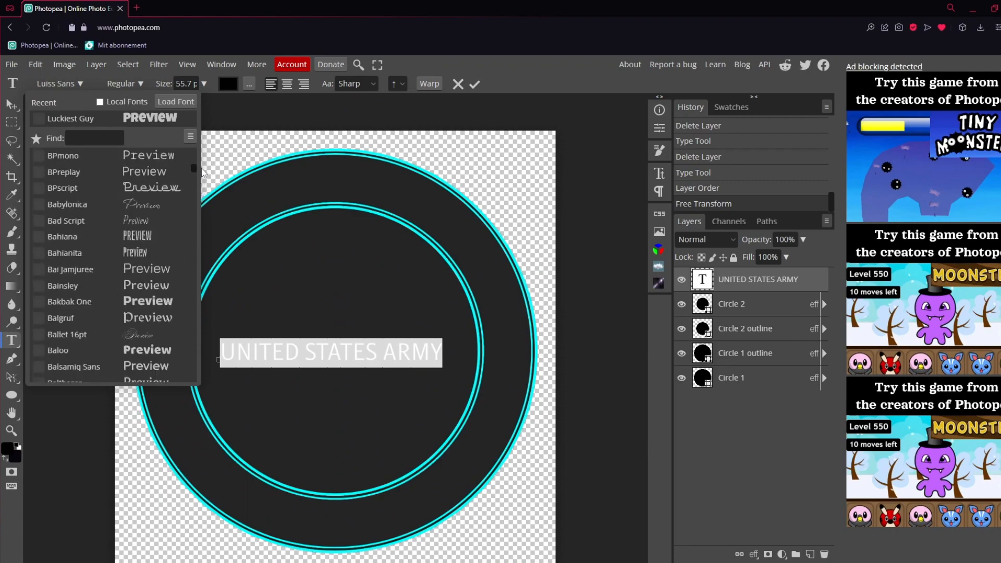
{"action": "scroll", "coordinate": [180, 263], "scroll_direction": "down", "scroll_amount": 6}
{"action": "scroll", "coordinate": [180, 263], "scroll_direction": "down", "scroll_amount": 6}
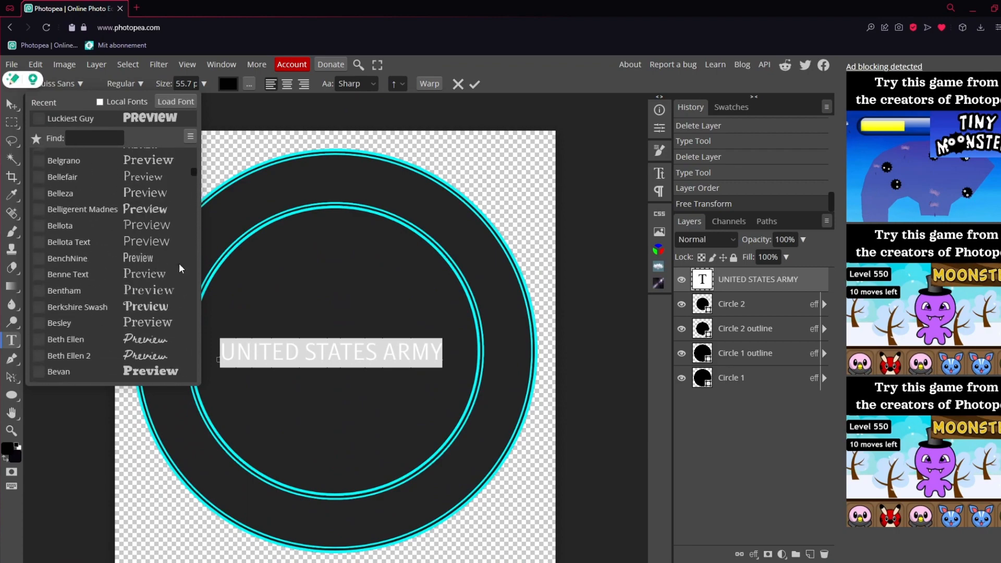
{"action": "scroll", "coordinate": [178, 261], "scroll_direction": "up", "scroll_amount": 4}
{"action": "scroll", "coordinate": [179, 261], "scroll_direction": "down", "scroll_amount": 6}
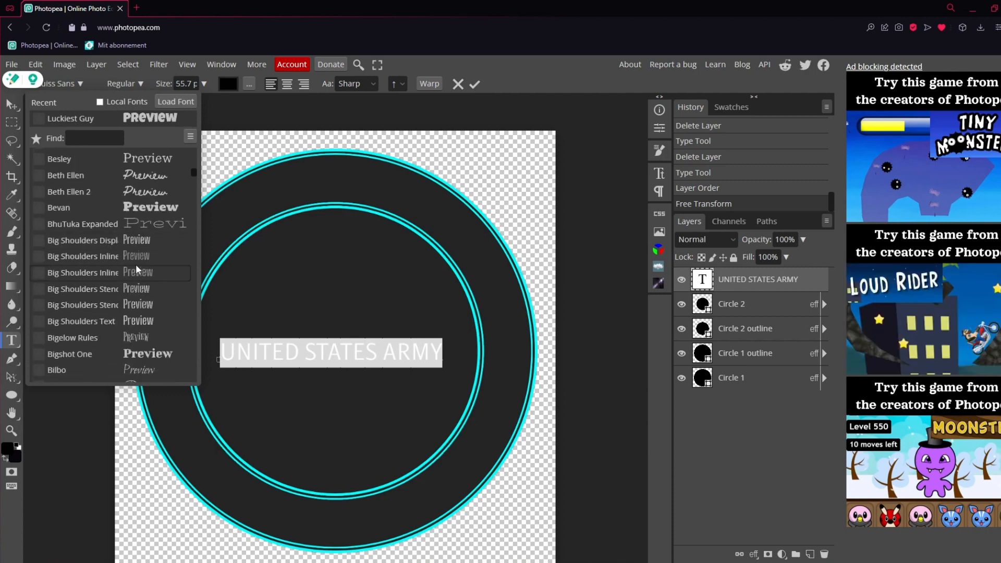
{"action": "left_click", "coordinate": [136, 239]}
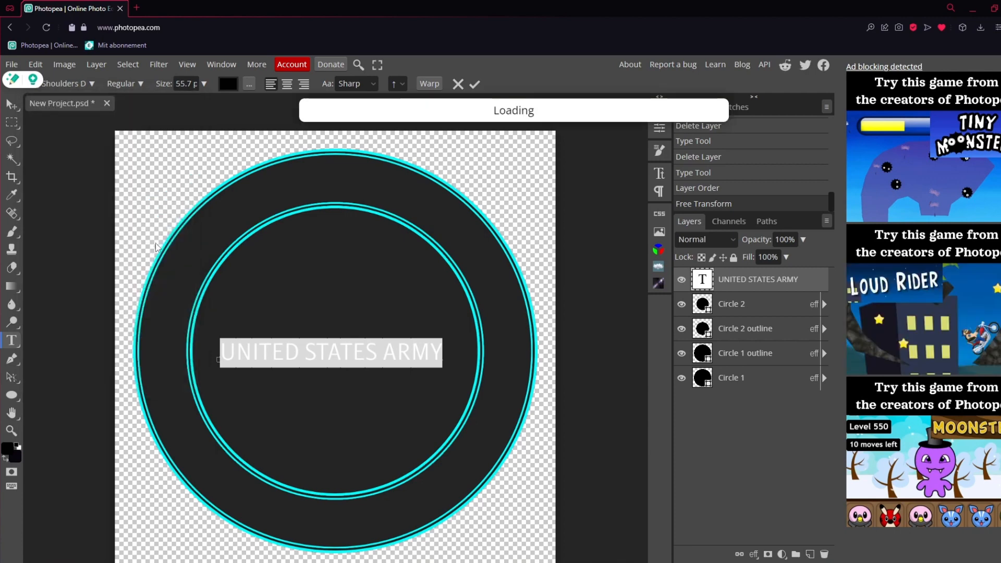
Set the UNITED STATES ARMY text to the Black style, colour it white and commit the text edit
{"action": "left_click", "coordinate": [133, 85]}
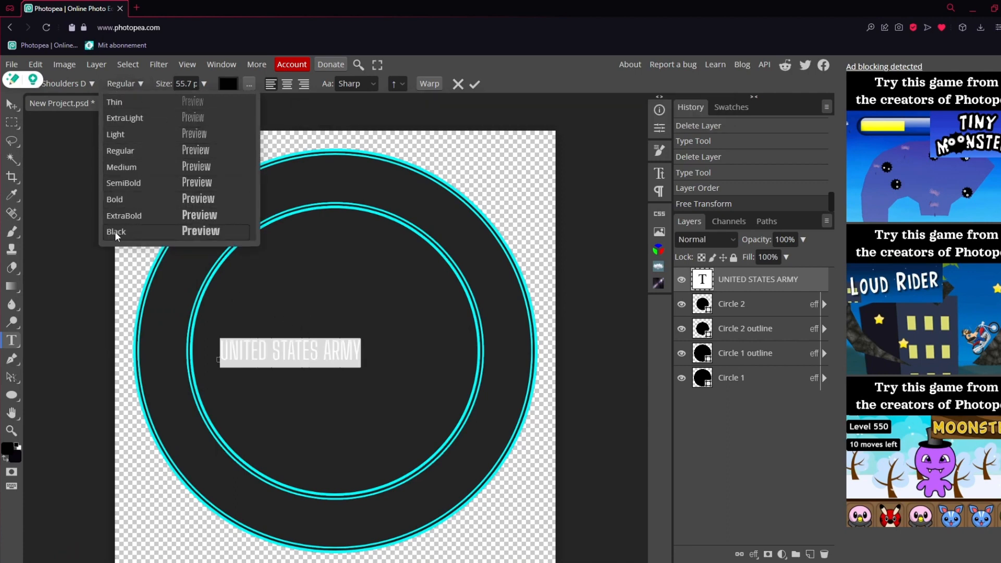
{"action": "left_click", "coordinate": [205, 233]}
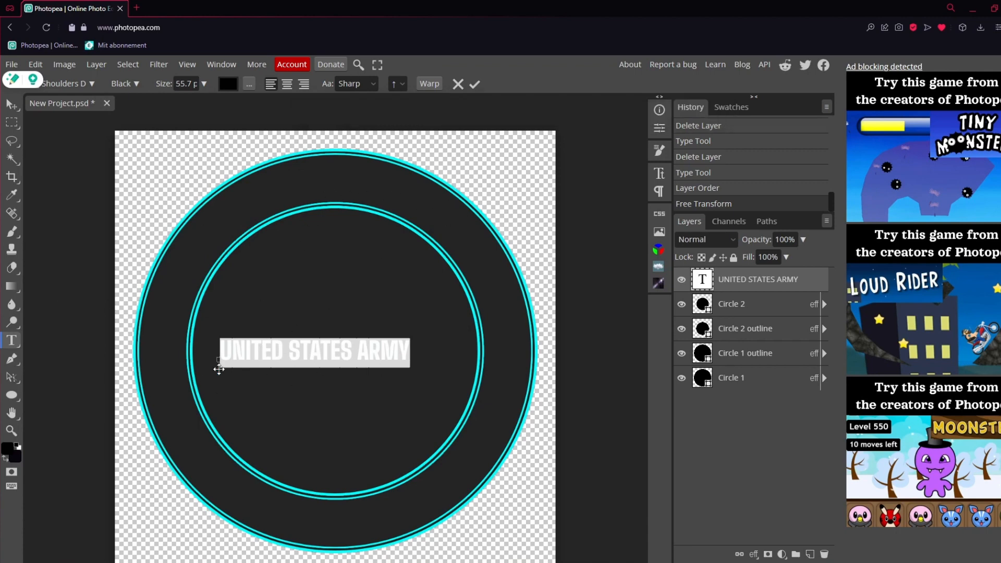
{"action": "left_click", "coordinate": [228, 84]}
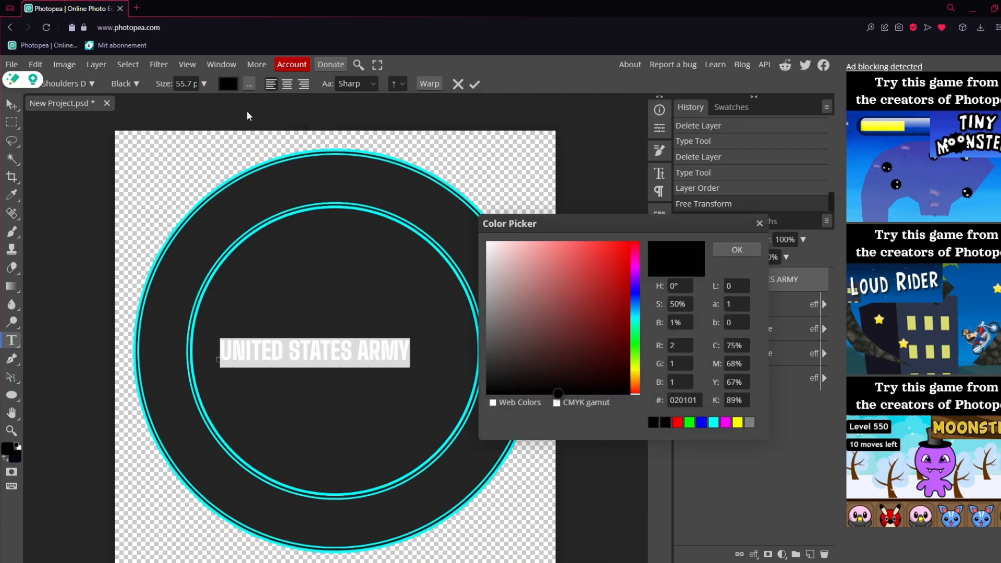
{"action": "left_click_drag", "start_coordinate": [472, 261], "coordinate": [429, 225]}
{"action": "left_click", "coordinate": [738, 250]}
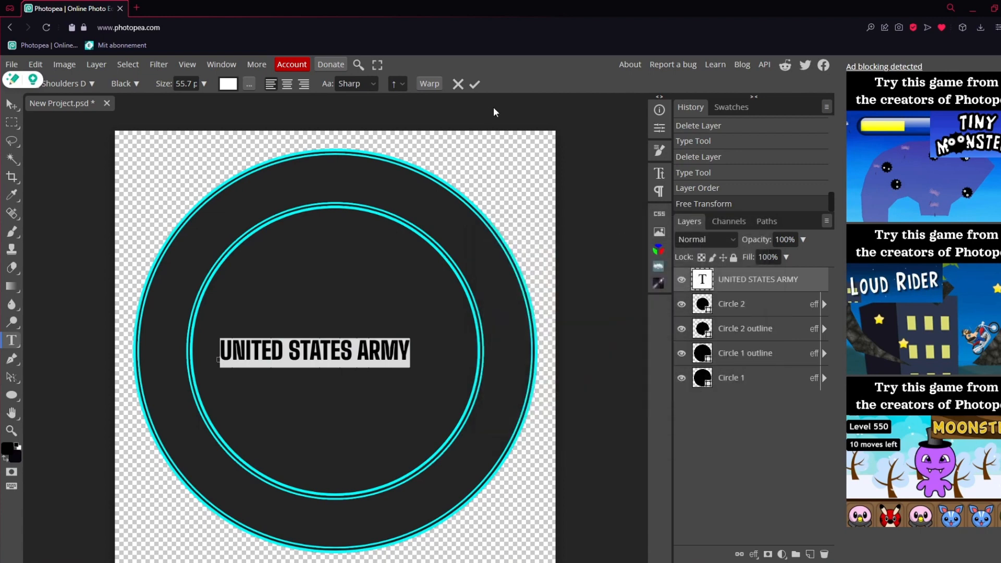
{"action": "left_click", "coordinate": [475, 84]}
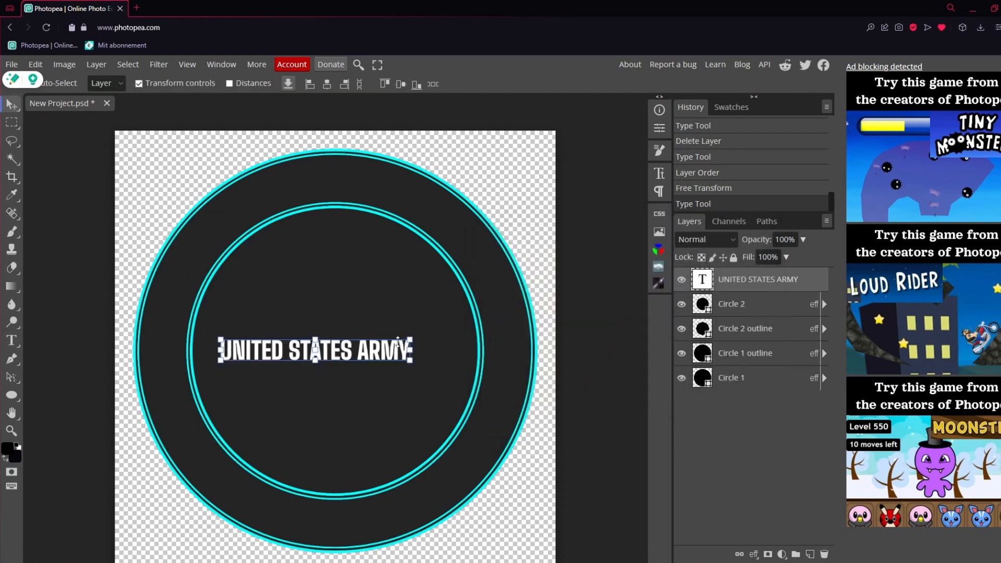
Centre the UNITED STATES ARMY text, warp it with an Arc bend of -54% and move it into the lower part of the ring
{"action": "left_click_drag", "start_coordinate": [398, 340], "coordinate": [383, 358]}
{"action": "double_click", "coordinate": [376, 359]}
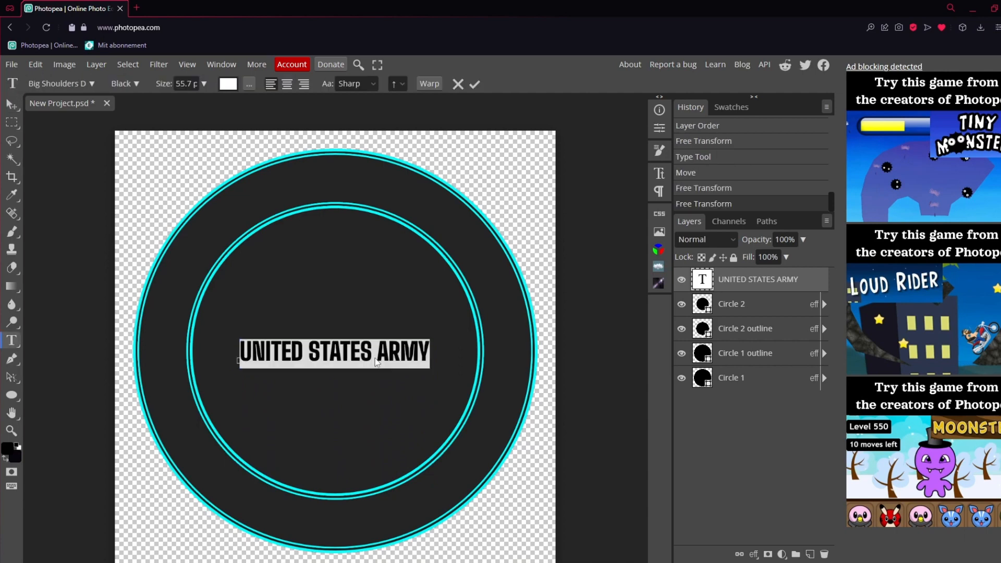
{"action": "left_click", "coordinate": [430, 84]}
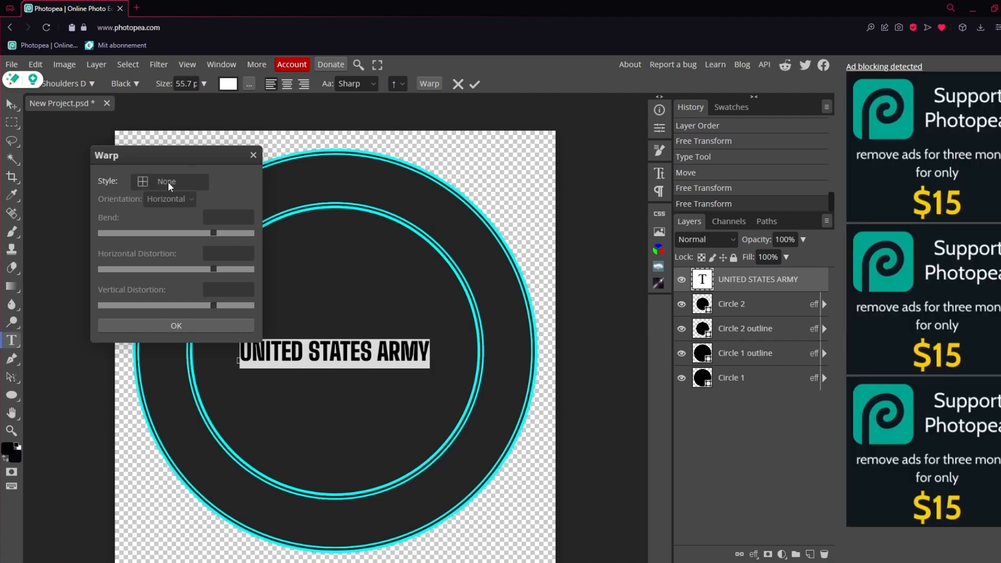
{"action": "left_click", "coordinate": [168, 181]}
{"action": "left_click", "coordinate": [164, 219]}
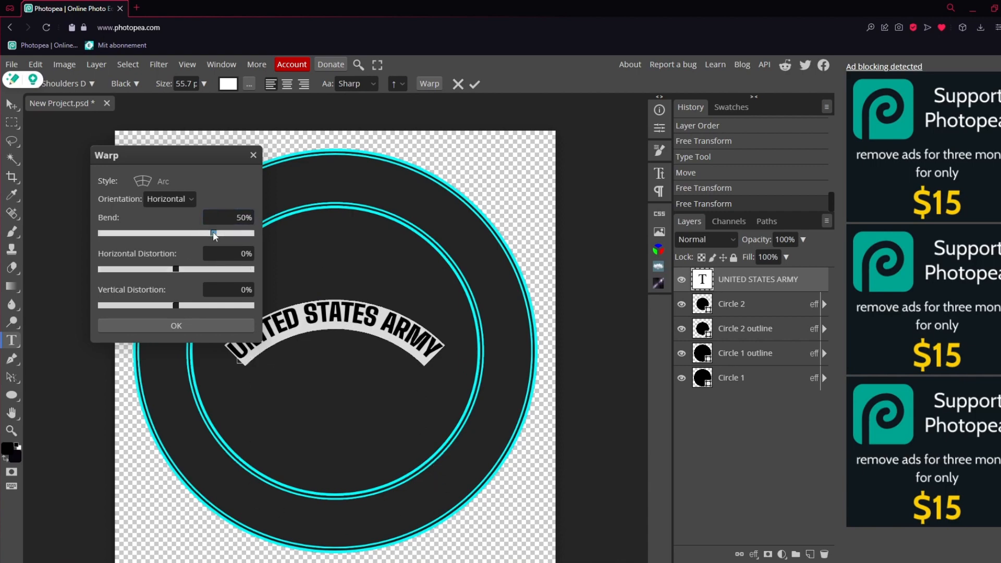
{"action": "left_click_drag", "start_coordinate": [213, 233], "coordinate": [137, 237]}
{"action": "left_click", "coordinate": [195, 327]}
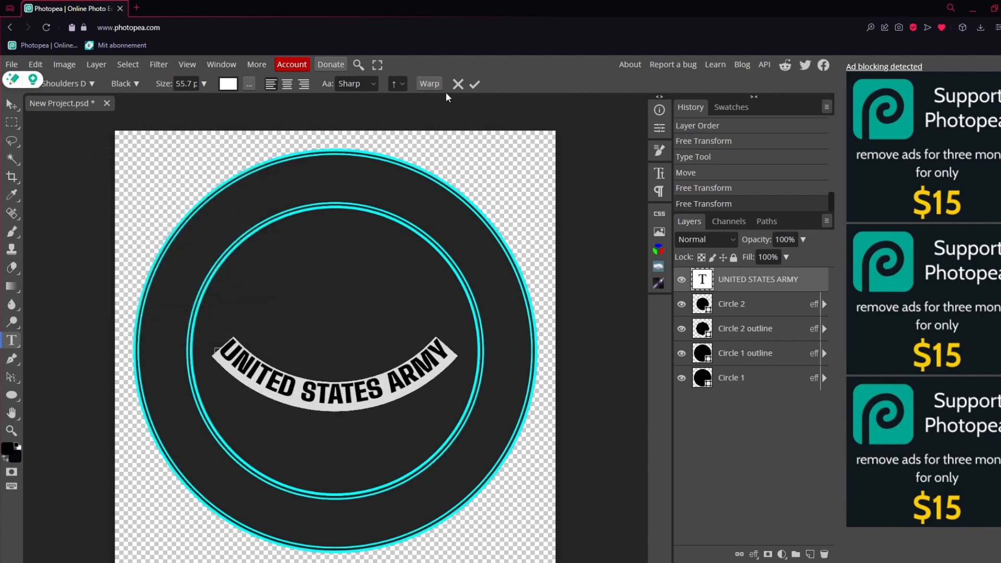
{"action": "left_click", "coordinate": [474, 84]}
{"action": "left_click_drag", "start_coordinate": [397, 406], "coordinate": [402, 512]}
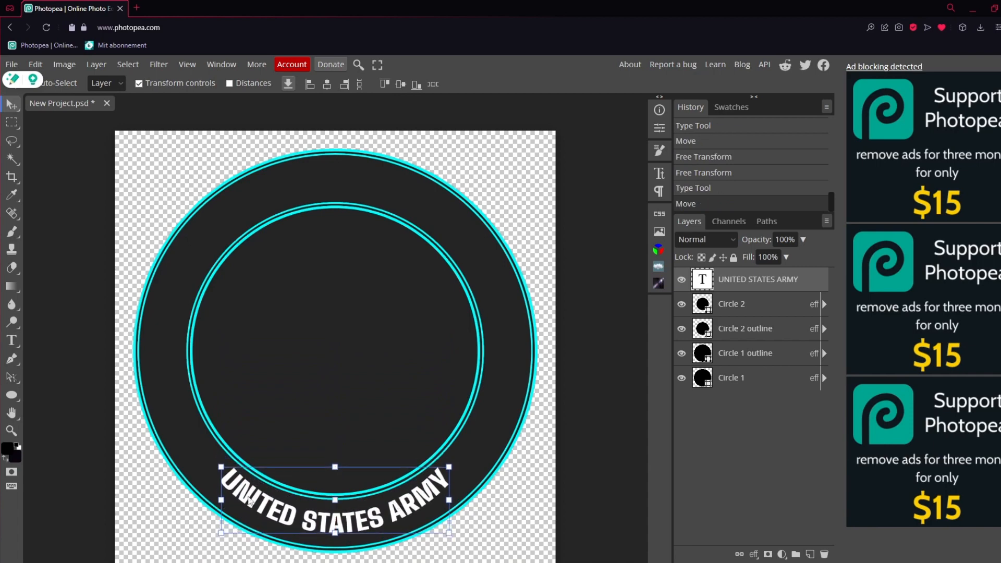
Examine up close how the curved text's first letters sit between the inner and outer circle outlines
{"action": "left_click", "coordinate": [11, 431]}
{"action": "left_click", "coordinate": [211, 476]}
{"action": "left_click", "coordinate": [208, 502]}
{"action": "left_click", "coordinate": [208, 504]}
{"action": "left_click", "coordinate": [208, 506]}
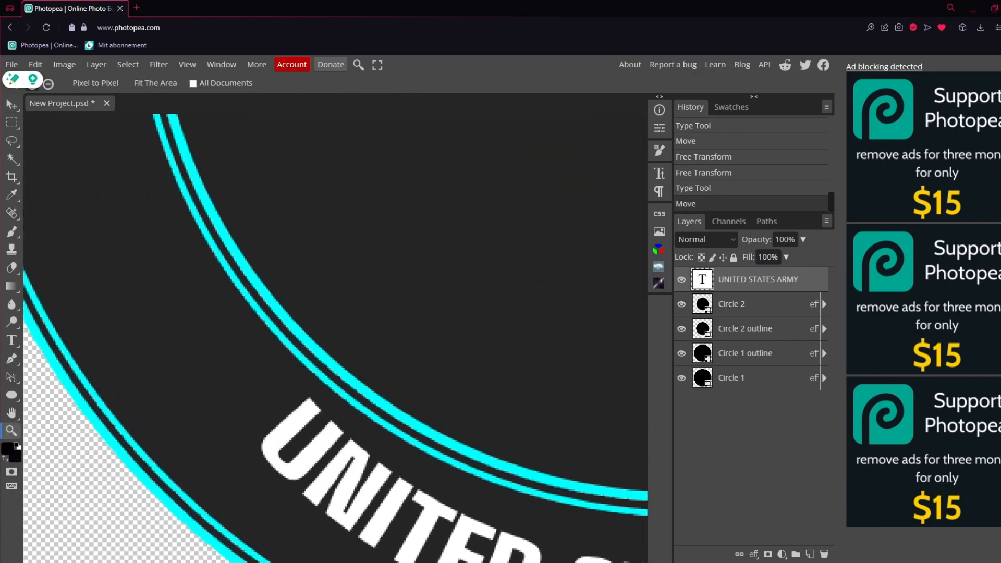
{"action": "left_click", "coordinate": [16, 104]}
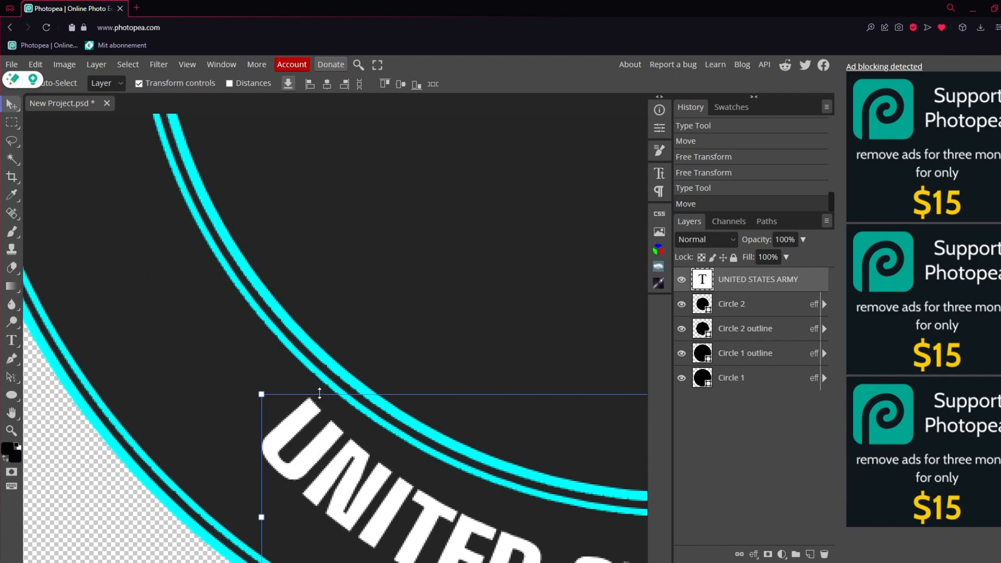
{"action": "left_click", "coordinate": [11, 431]}
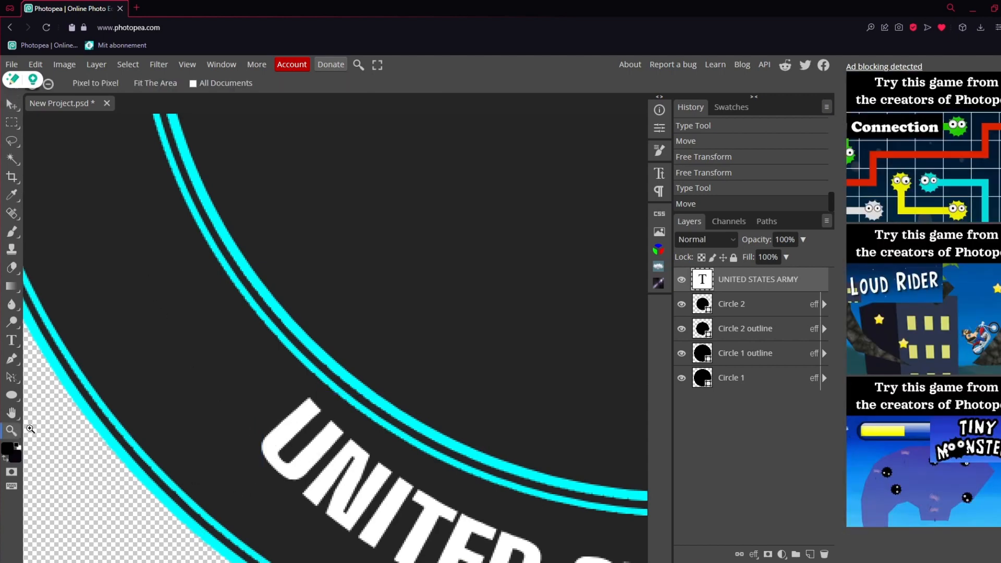
{"action": "right_click", "coordinate": [231, 395]}
{"action": "left_click", "coordinate": [255, 442]}
{"action": "key", "text": "v"}
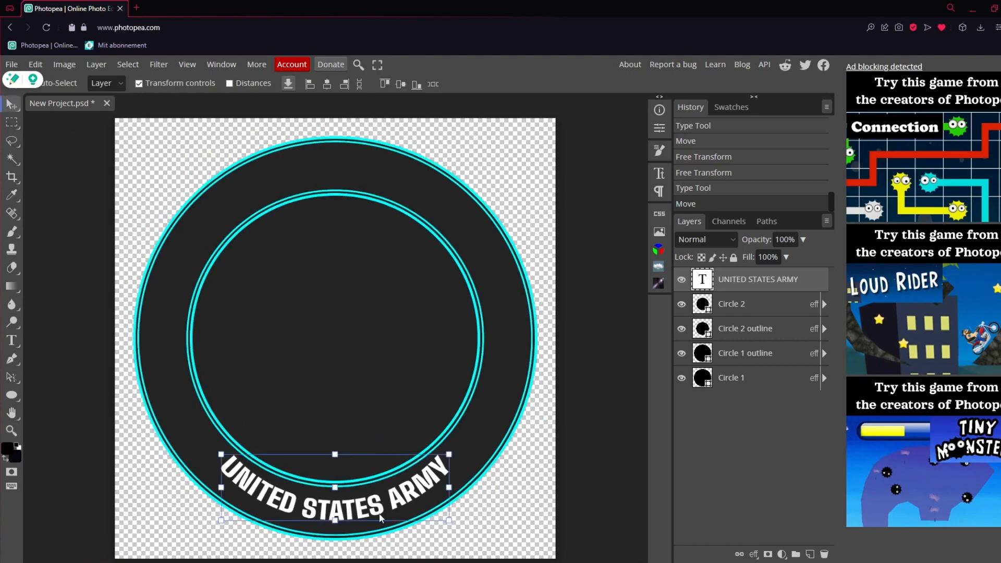
Set the curved text's Arc bend to -51% and nudge the text slightly down within the ring
{"action": "double_click", "coordinate": [376, 514]}
{"action": "double_click", "coordinate": [377, 514]}
{"action": "key", "text": "ctrl+a"}
{"action": "left_click", "coordinate": [430, 83]}
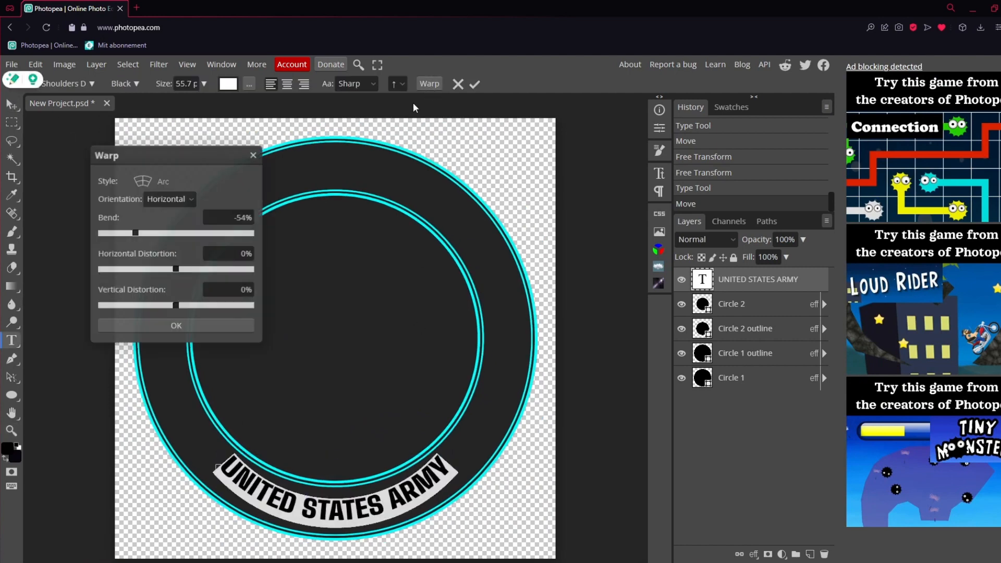
{"action": "left_click_drag", "start_coordinate": [152, 233], "coordinate": [140, 236]}
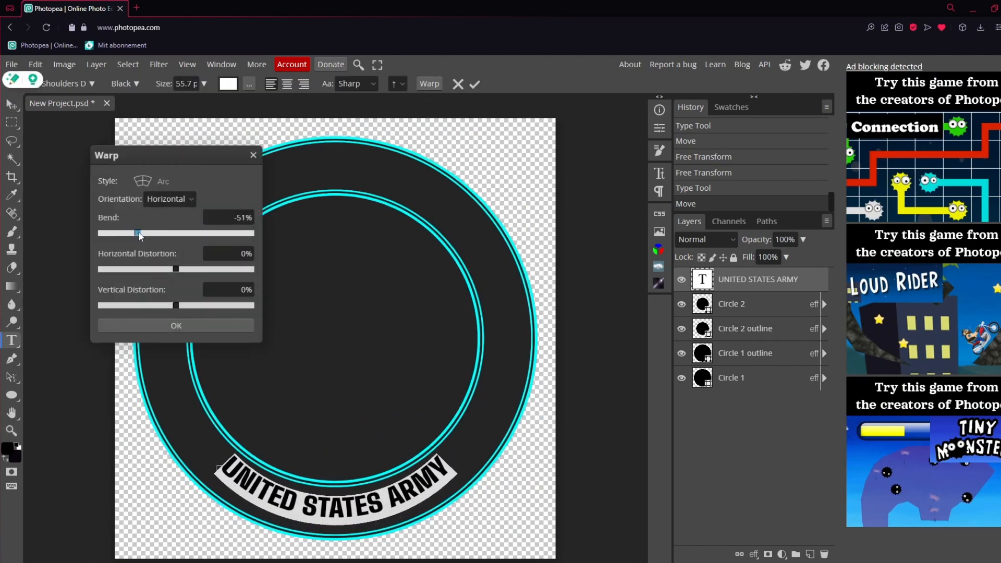
{"action": "left_click", "coordinate": [196, 328]}
{"action": "left_click", "coordinate": [12, 104]}
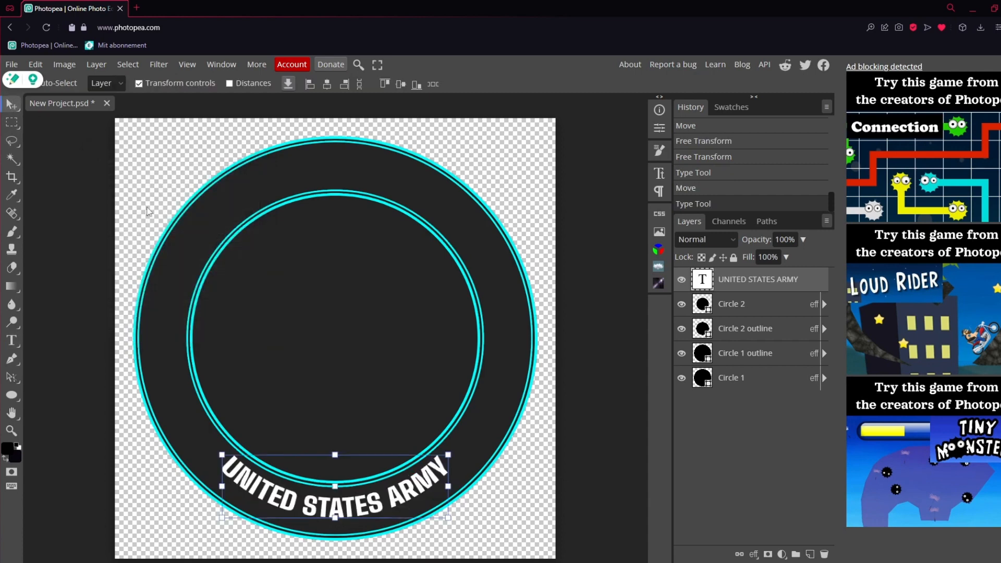
{"action": "left_click_drag", "start_coordinate": [383, 504], "coordinate": [384, 511]}
Flatten the curved text's Arc bend slightly more and reposition the text midway between the two circle outlines
{"action": "double_click", "coordinate": [383, 510]}
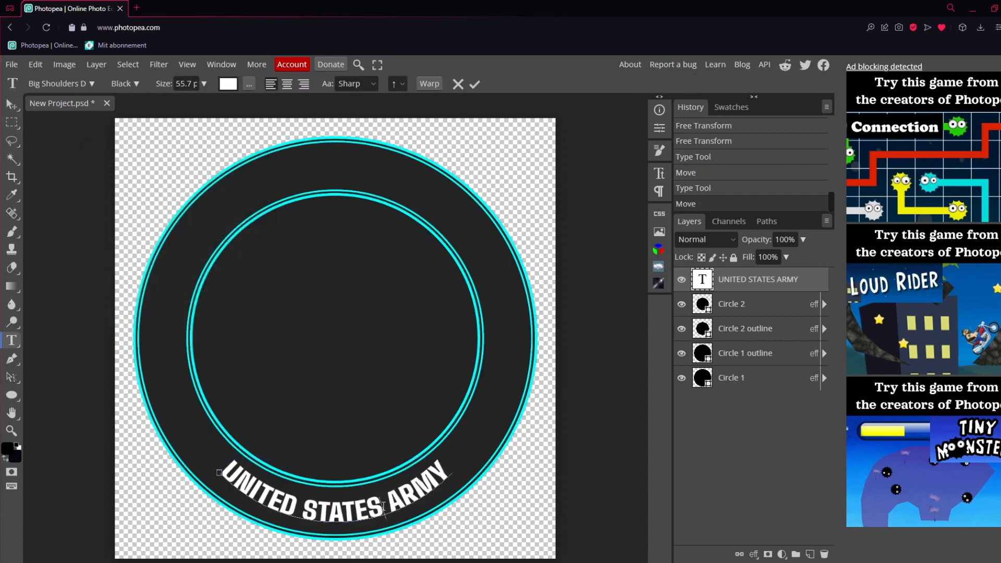
{"action": "key", "text": "ctrl+a"}
{"action": "left_click", "coordinate": [430, 84]}
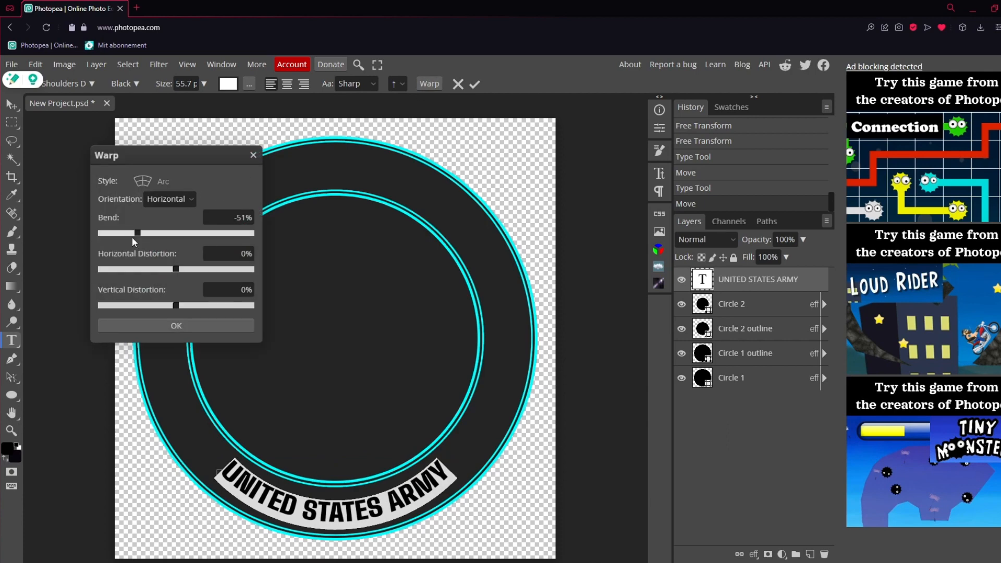
{"action": "left_click", "coordinate": [197, 327]}
{"action": "left_click", "coordinate": [11, 105]}
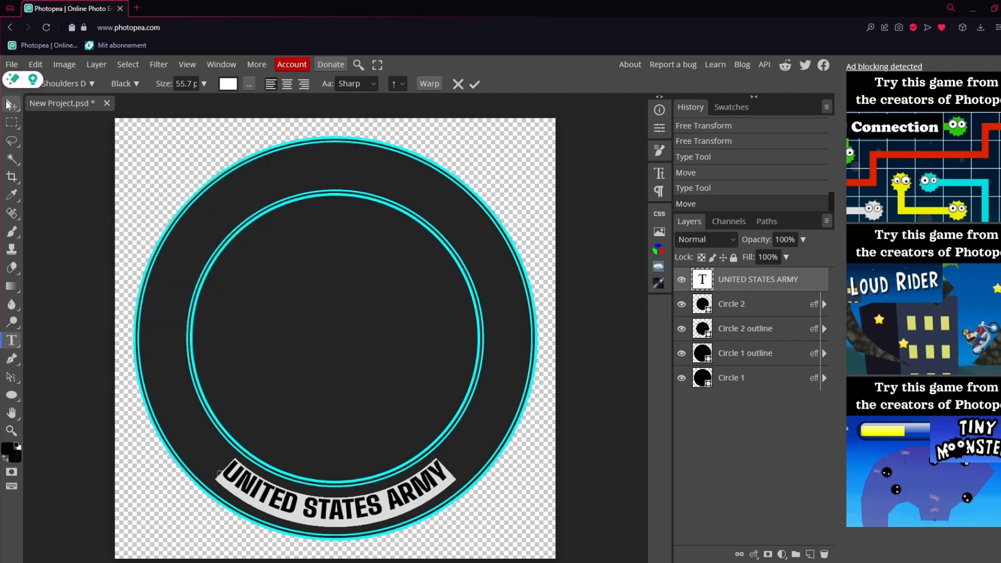
{"action": "left_click_drag", "start_coordinate": [409, 507], "coordinate": [408, 510]}
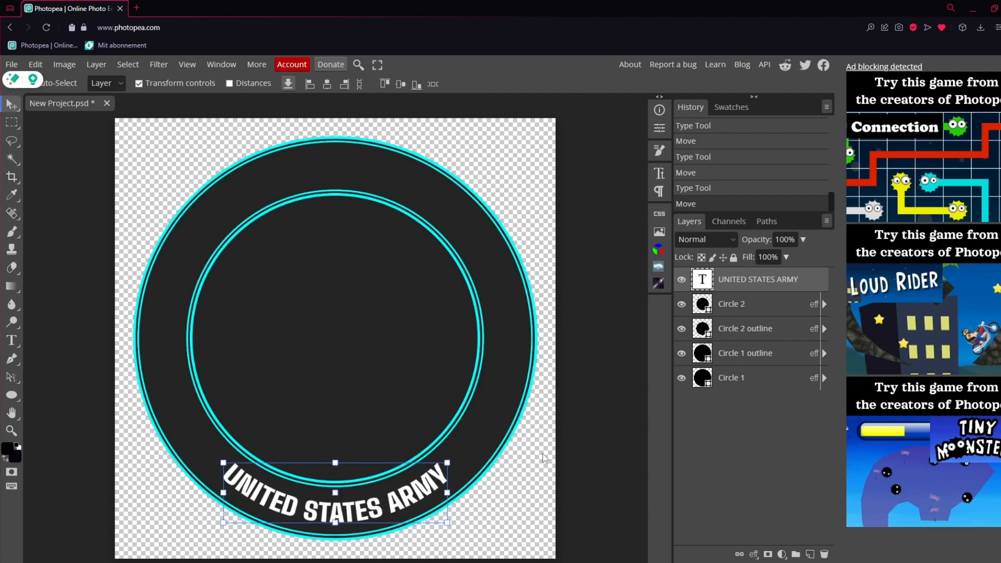
{"action": "left_click", "coordinate": [772, 328]}
{"action": "left_click", "coordinate": [755, 282]}
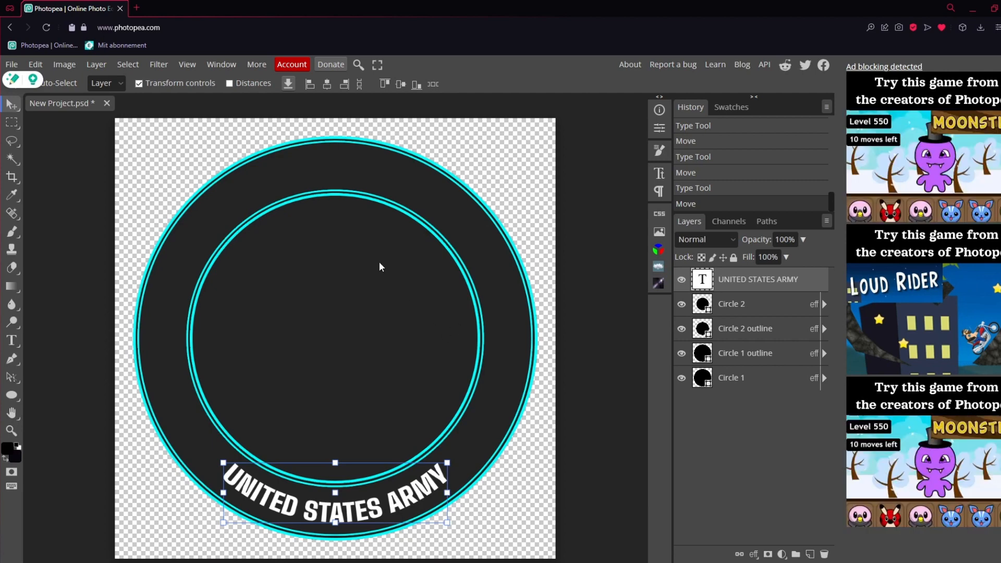
Open Google in a new browser tab and search its images for "american flag waving"
{"action": "left_click", "coordinate": [137, 8]}
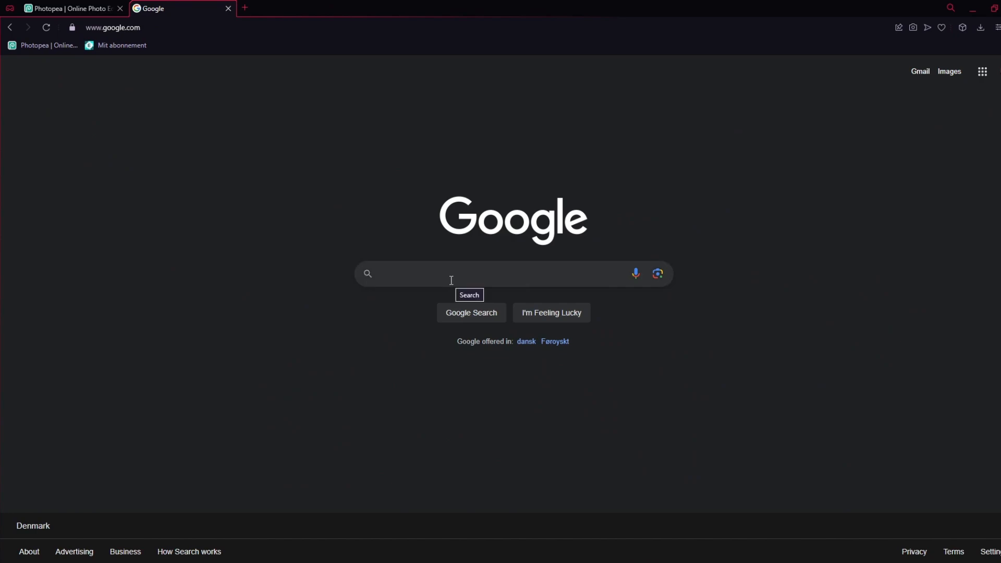
{"action": "type", "text": "american flag "}
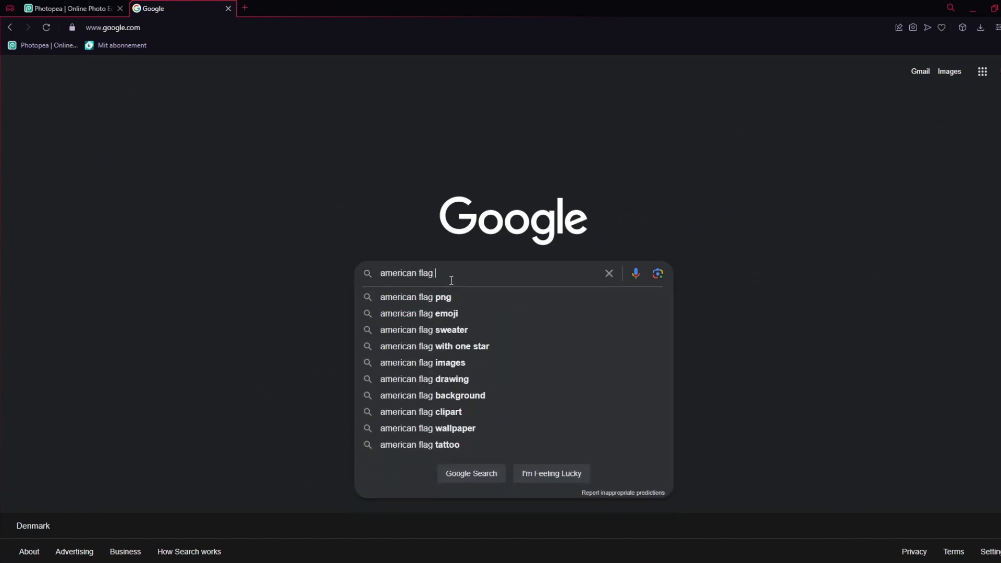
{"action": "type", "text": "waving"}
{"action": "key", "text": "Return"}
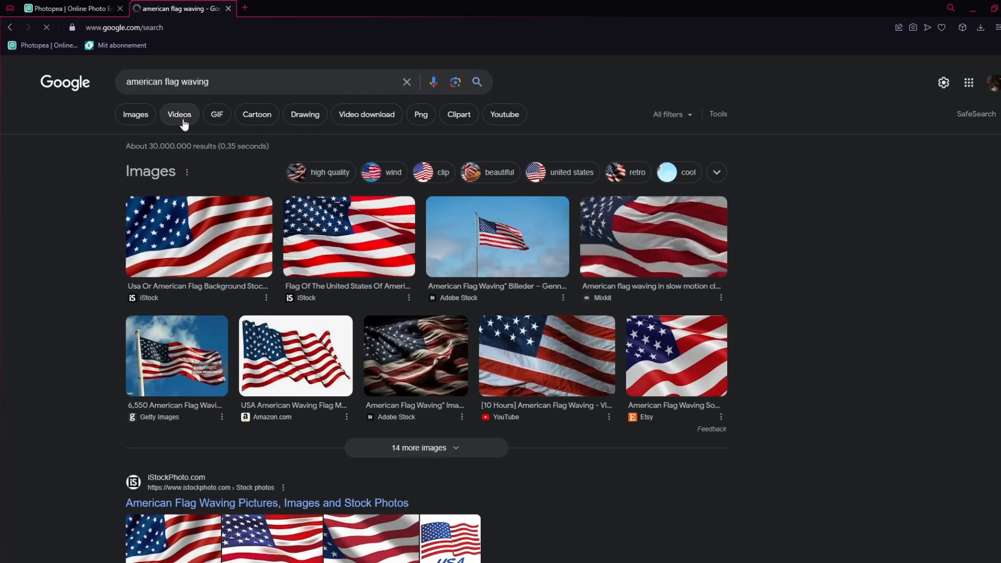
{"action": "left_click", "coordinate": [150, 121]}
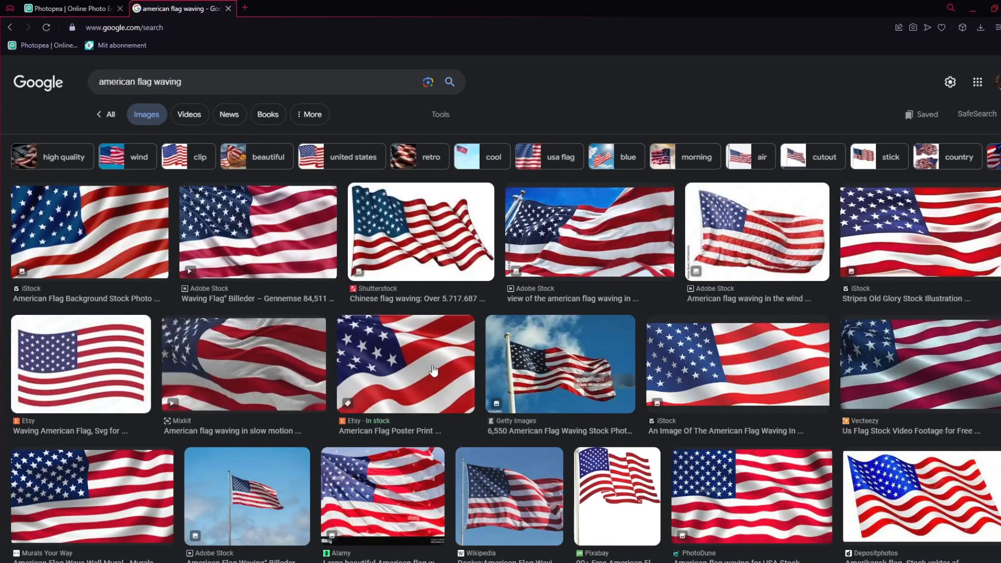
Find the Vecteezy photo of a realistic waving American flag in the image results and copy the image
{"action": "scroll", "coordinate": [587, 394], "scroll_direction": "down", "scroll_amount": 7}
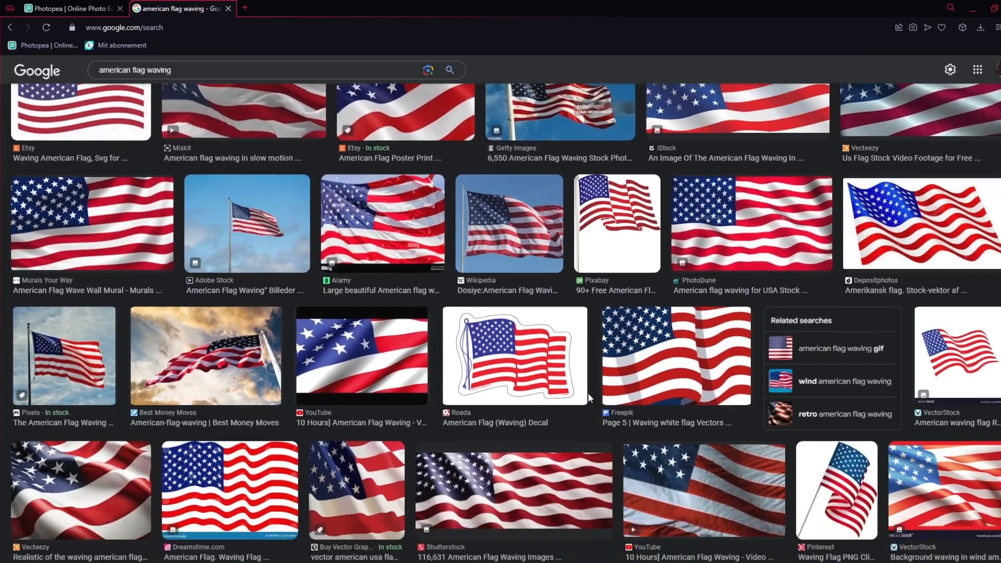
{"action": "scroll", "coordinate": [588, 399], "scroll_direction": "down", "scroll_amount": 2}
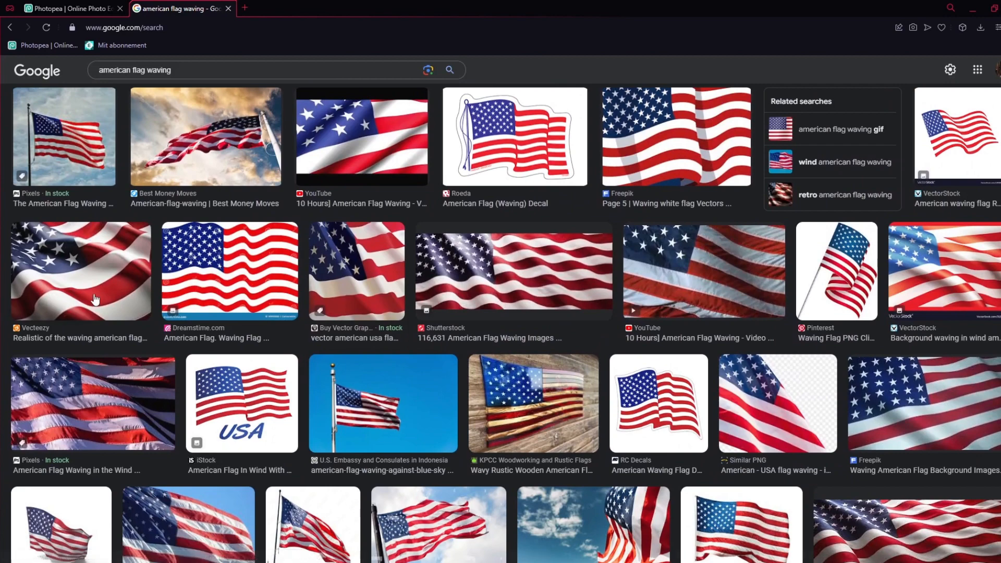
{"action": "left_click", "coordinate": [107, 282]}
{"action": "right_click", "coordinate": [778, 229]}
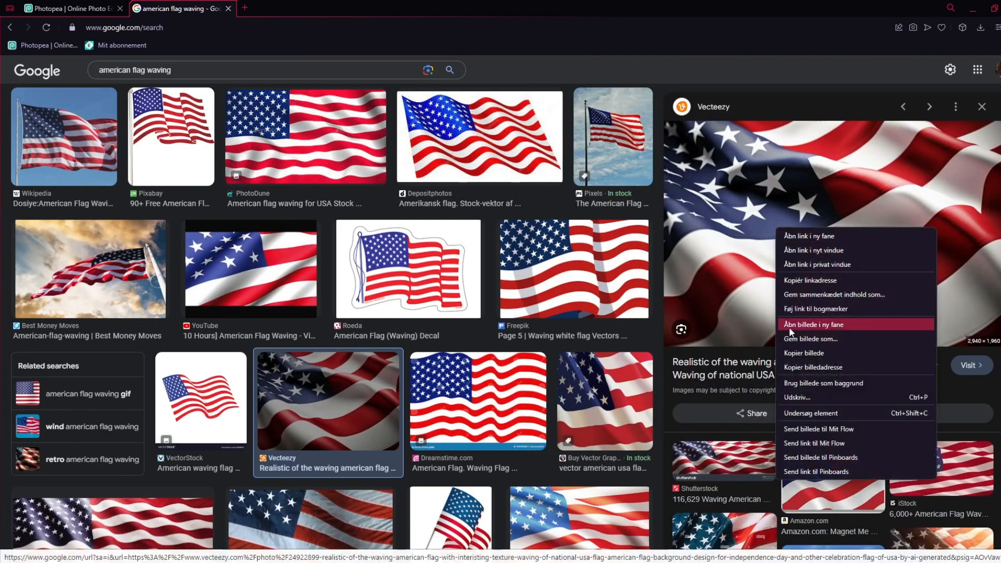
{"action": "left_click", "coordinate": [804, 353]}
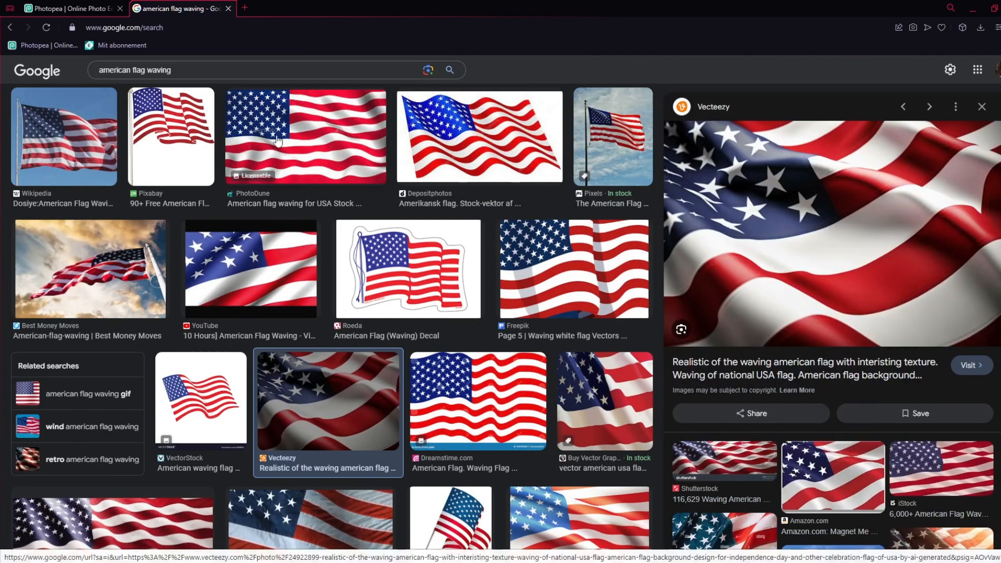
Return to Photopea, paste the copied flag photo into the logo project and scale it down to 26.64%
{"action": "left_click", "coordinate": [68, 8]}
{"action": "key", "text": "ctrl+v"}
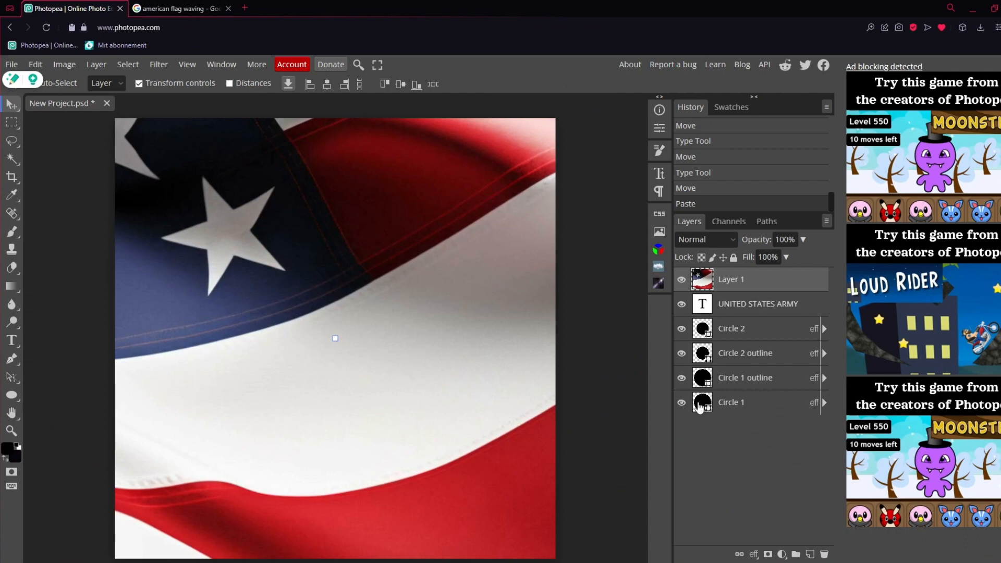
{"action": "left_click_drag", "start_coordinate": [398, 250], "coordinate": [282, 383]}
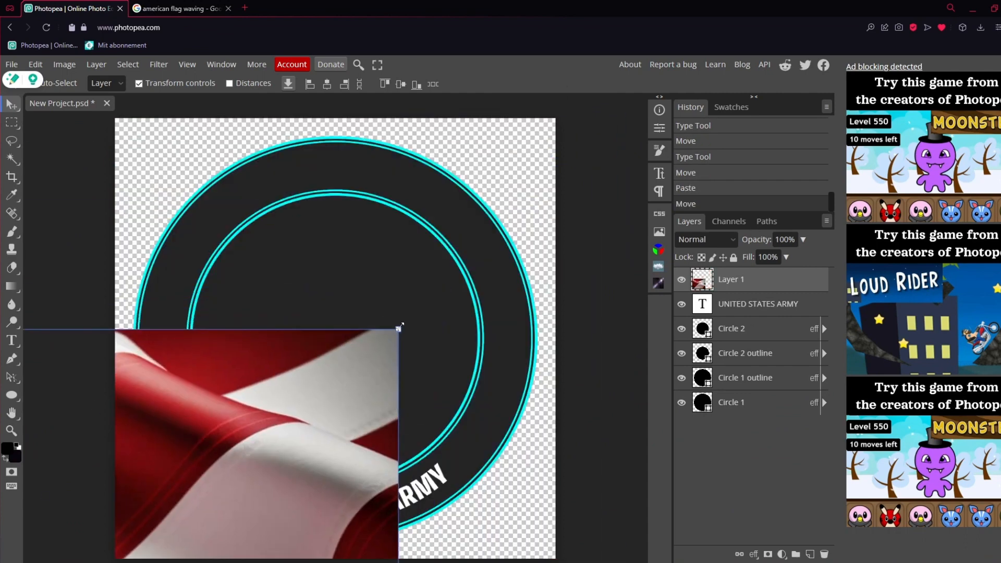
{"action": "mouse_move", "coordinate": [401, 327]}
{"action": "left_mouse_down"}
{"action": "mouse_move", "coordinate": [199, 459]}
{"action": "mouse_move", "coordinate": [392, 334]}
{"action": "left_mouse_up"}
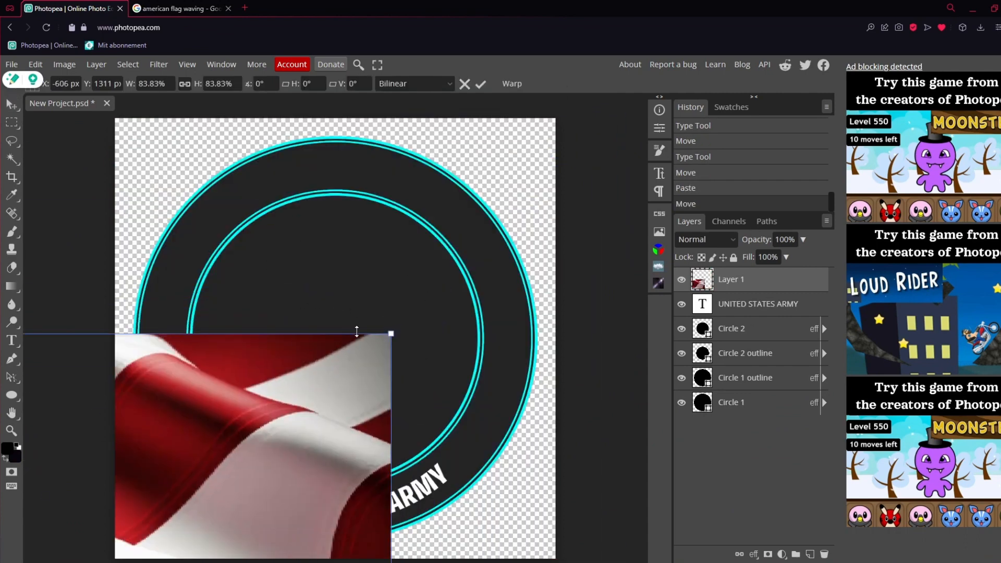
{"action": "left_click_drag", "start_coordinate": [228, 442], "coordinate": [550, 182]}
{"action": "left_click_drag", "start_coordinate": [562, 163], "coordinate": [374, 286]}
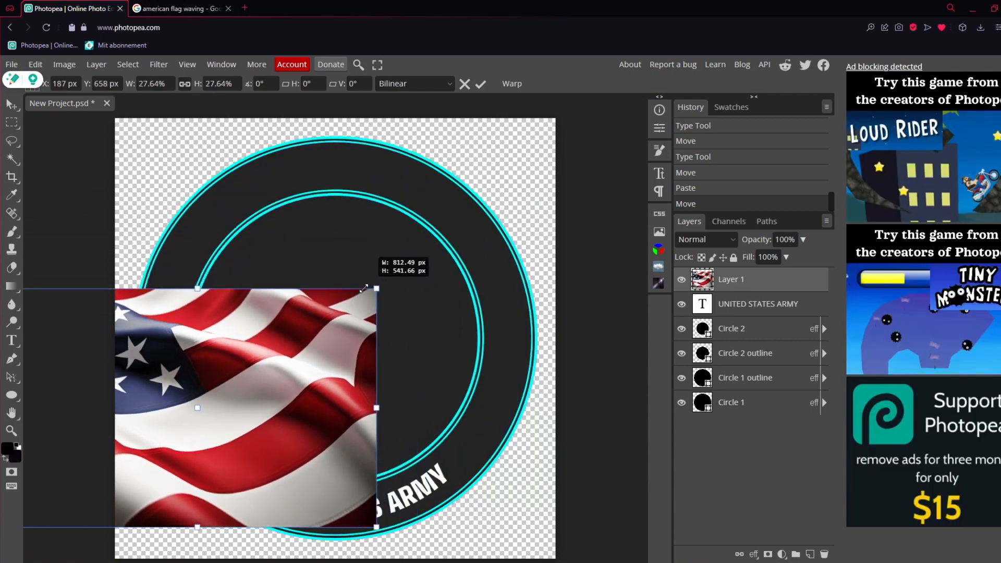
Enlarge the flag photo to 33.8% and centre it on the canvas at X 500 px, Y 500 px
{"action": "left_click_drag", "start_coordinate": [319, 329], "coordinate": [447, 234]}
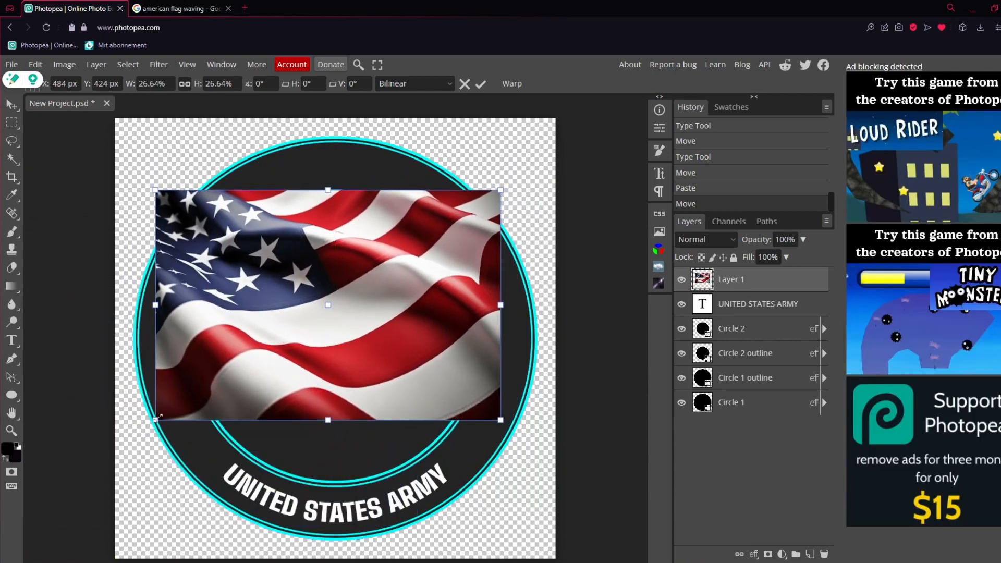
{"action": "left_click_drag", "start_coordinate": [159, 417], "coordinate": [63, 482]}
{"action": "left_click_drag", "start_coordinate": [345, 391], "coordinate": [380, 490]}
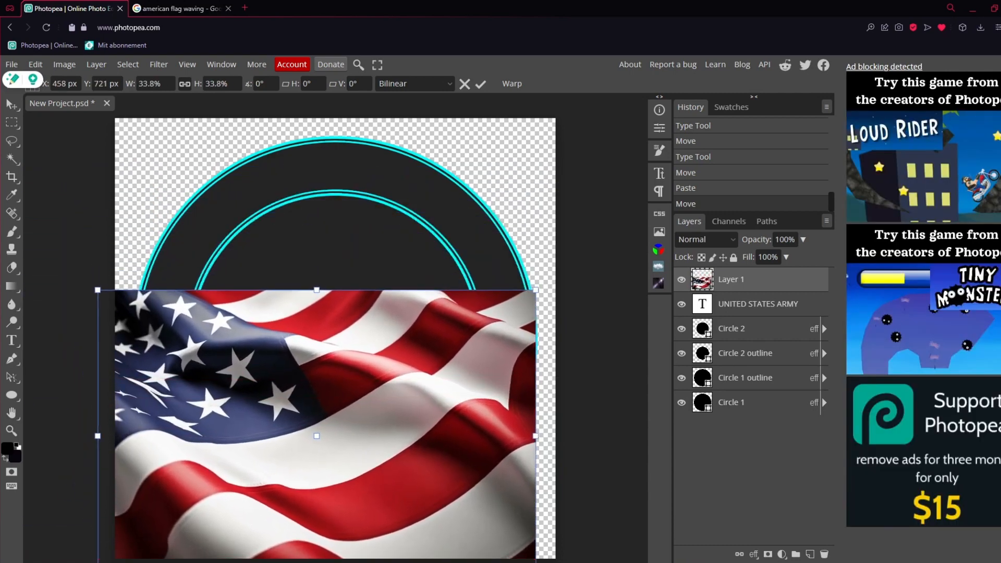
{"action": "left_click_drag", "start_coordinate": [331, 364], "coordinate": [39, 229]}
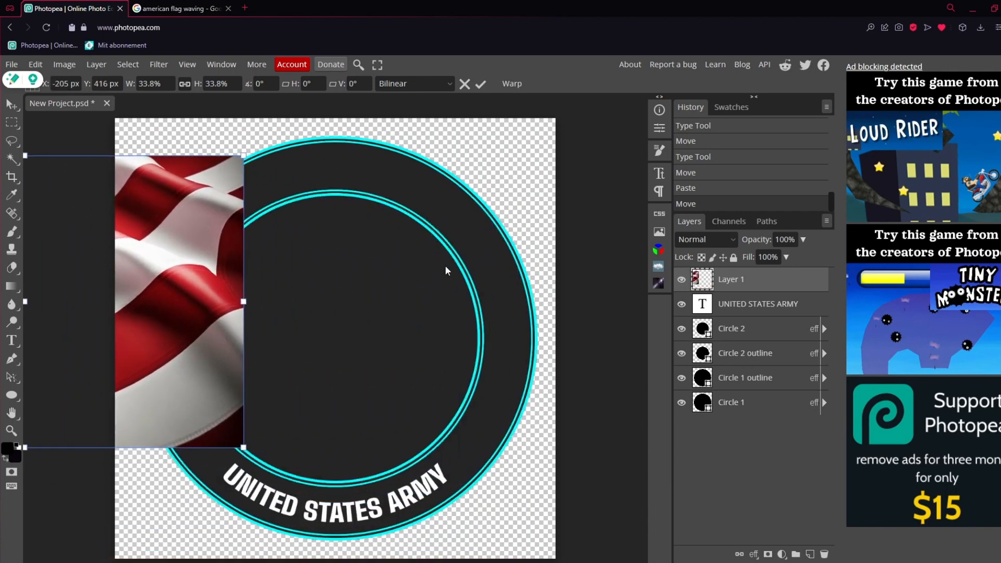
{"action": "left_click_drag", "start_coordinate": [188, 252], "coordinate": [488, 291]}
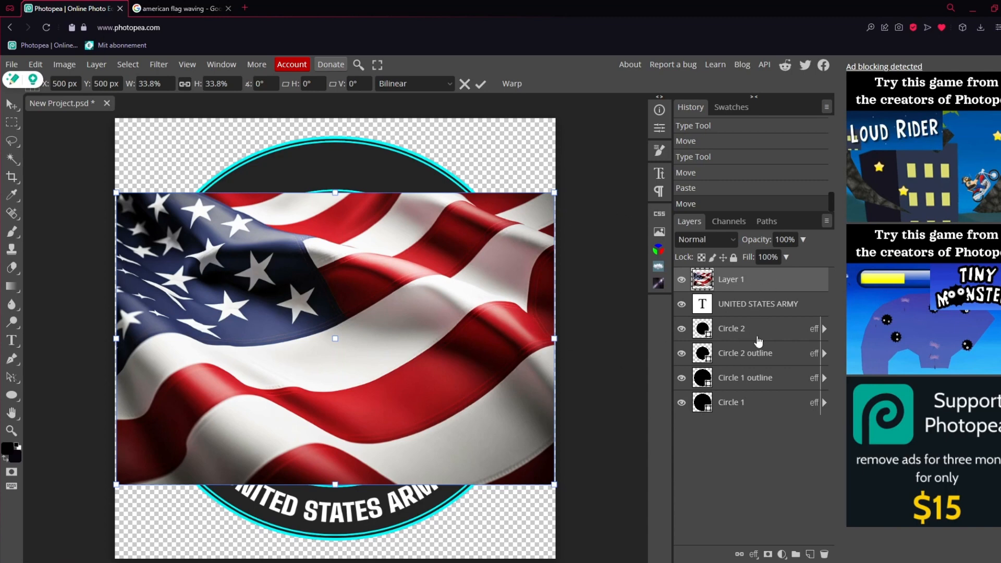
Place the flag layer between the UNITED STATES ARMY text and Circle 2, and make it a clipping mask on Circle 2
{"action": "left_click_drag", "start_coordinate": [735, 285], "coordinate": [741, 334]}
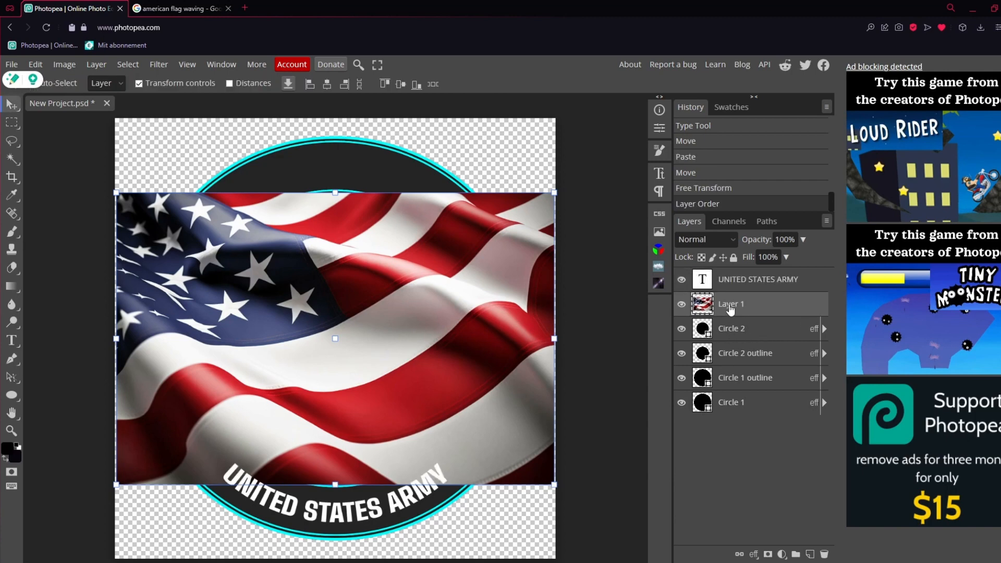
{"action": "right_click", "coordinate": [729, 305]}
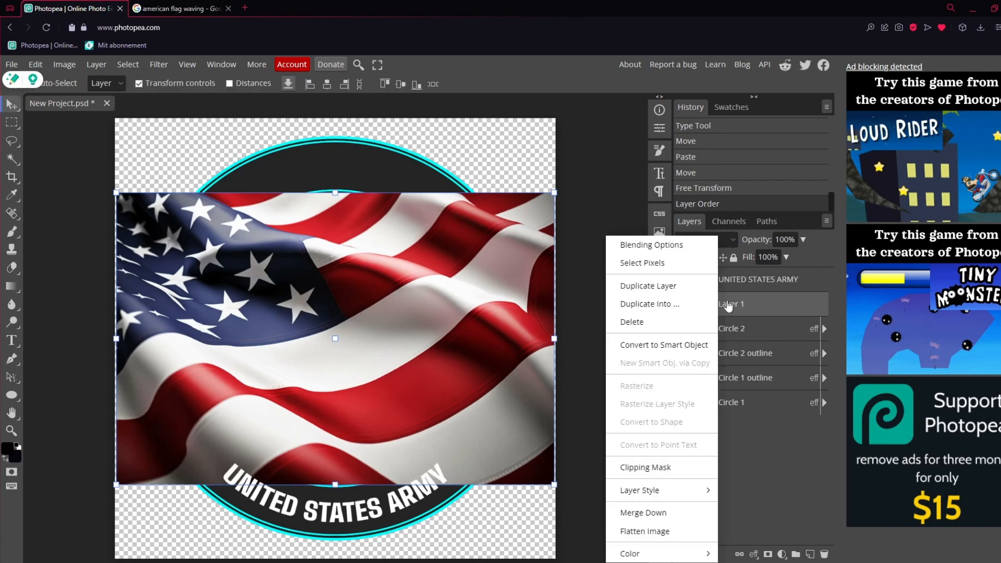
{"action": "left_click", "coordinate": [681, 467]}
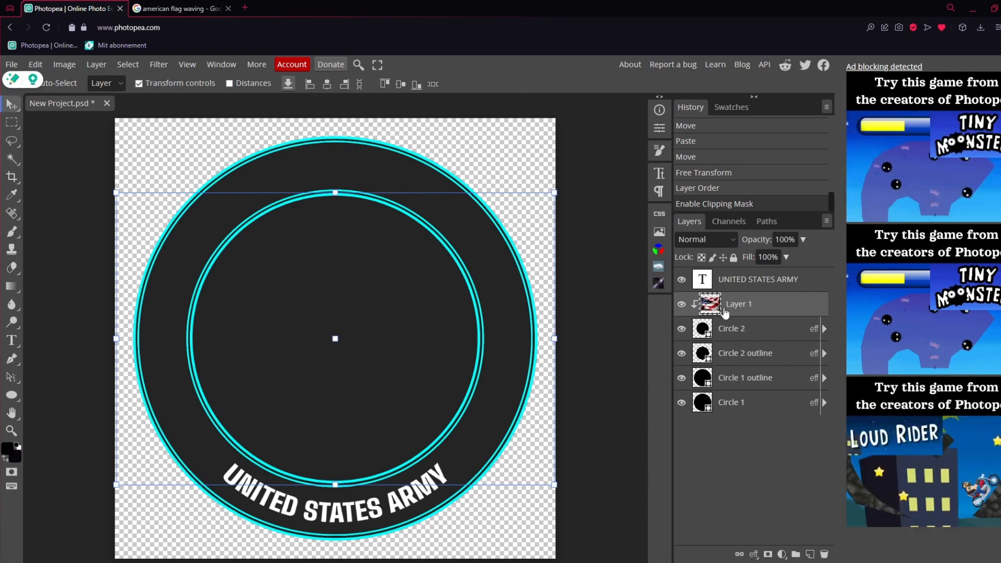
Turn off Circle 2's Color Overlay effect and lower the flag layer's opacity to 14%
{"action": "double_click", "coordinate": [789, 331]}
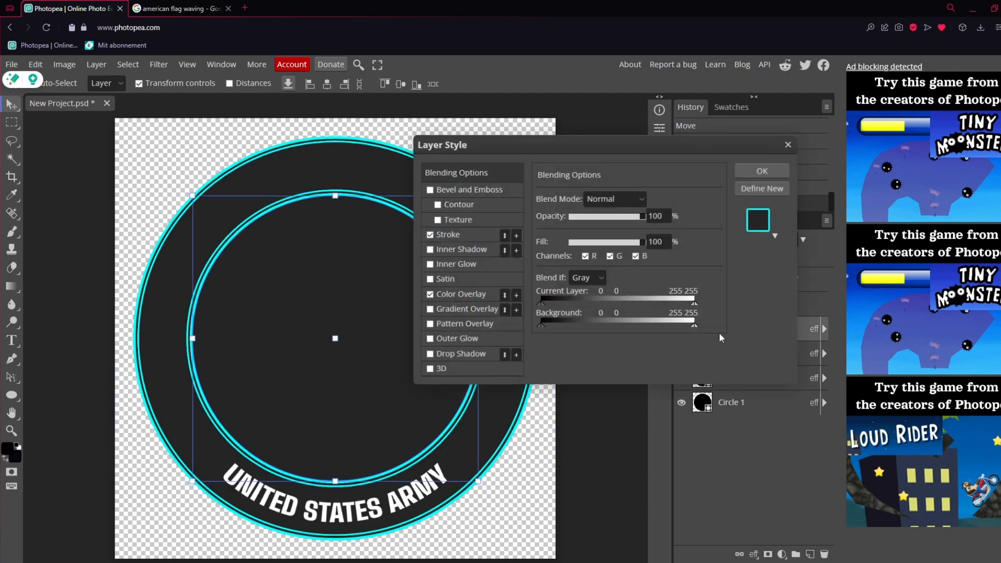
{"action": "left_click", "coordinate": [431, 294]}
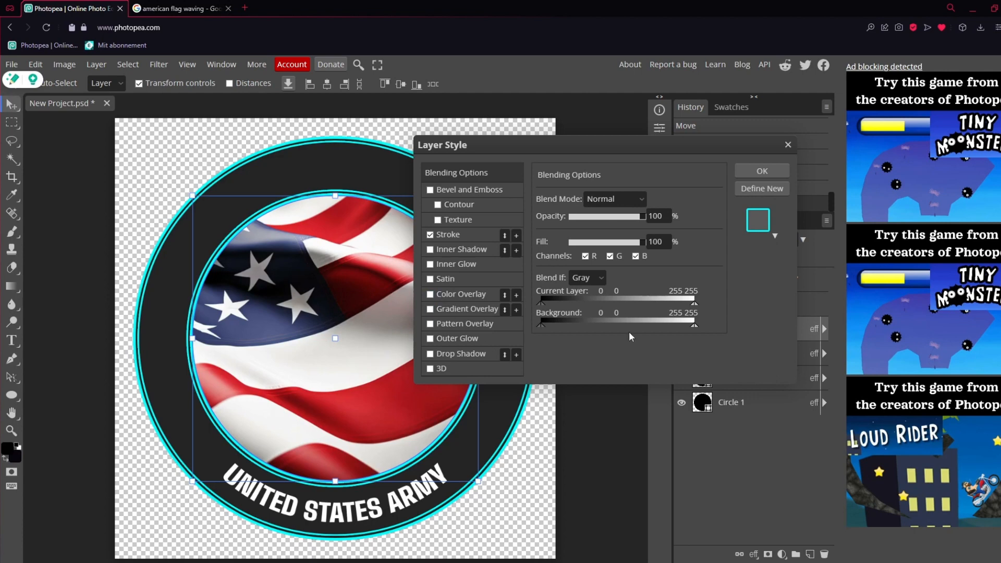
{"action": "left_click", "coordinate": [761, 171]}
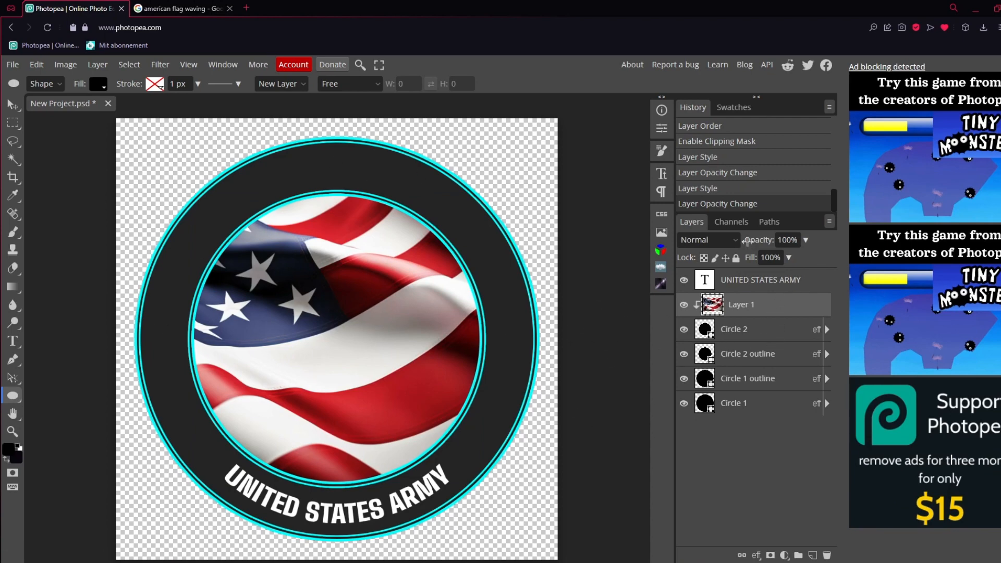
{"action": "left_click", "coordinate": [806, 240]}
{"action": "left_click_drag", "start_coordinate": [799, 259], "coordinate": [759, 264]}
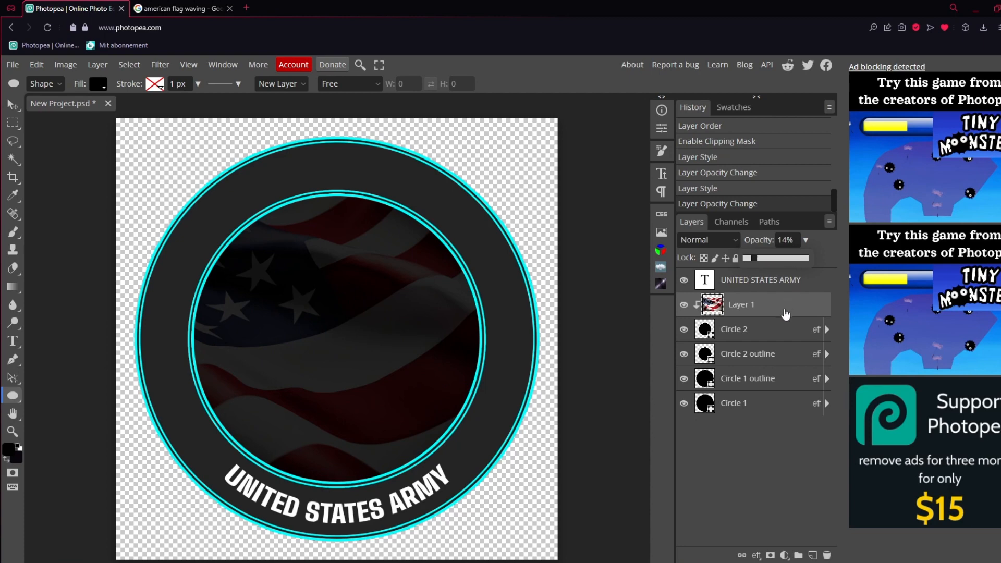
Change the fill colour of the Circle 2 shape to white, ffffff
{"action": "left_click", "coordinate": [782, 329]}
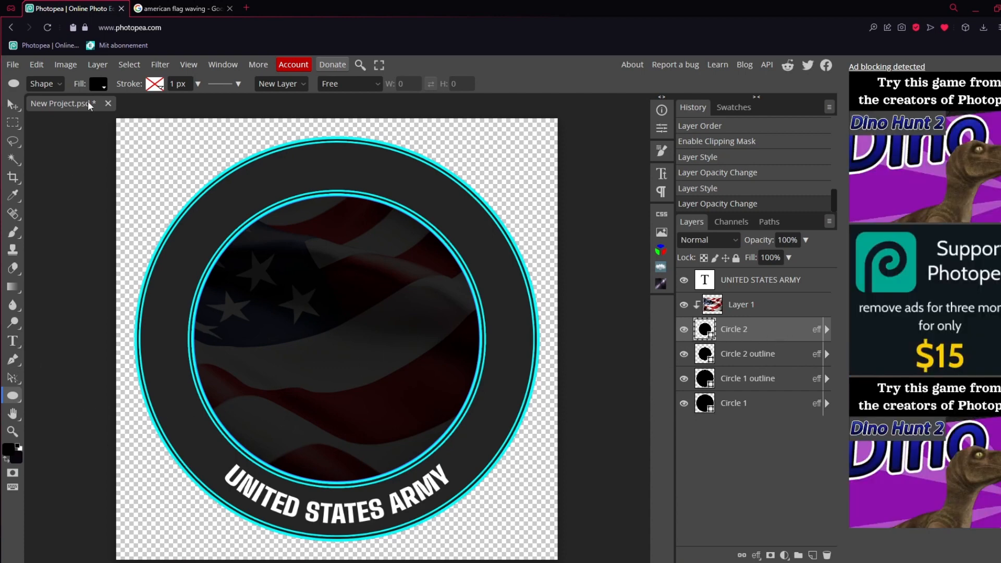
{"action": "left_click", "coordinate": [100, 85]}
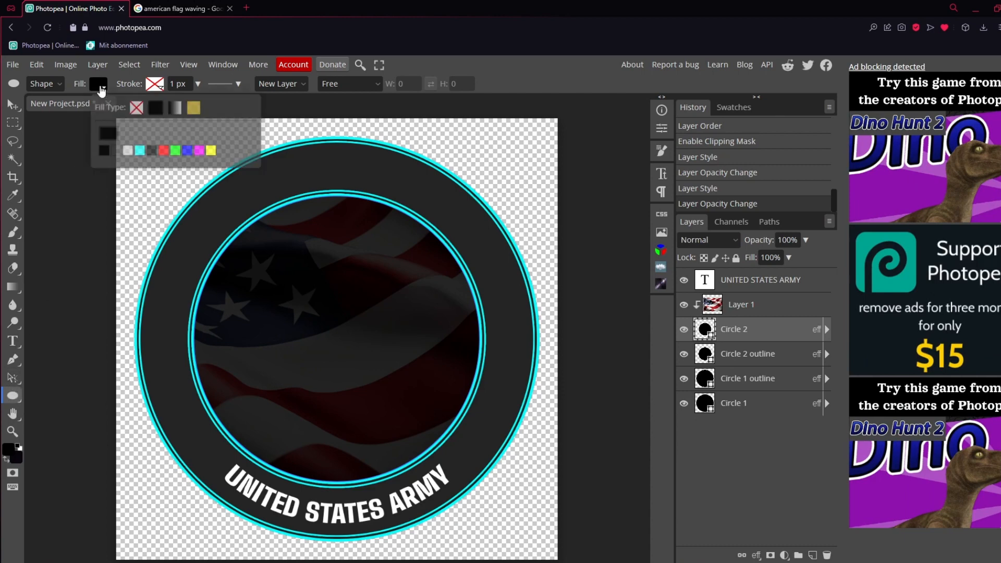
{"action": "left_click", "coordinate": [107, 134]}
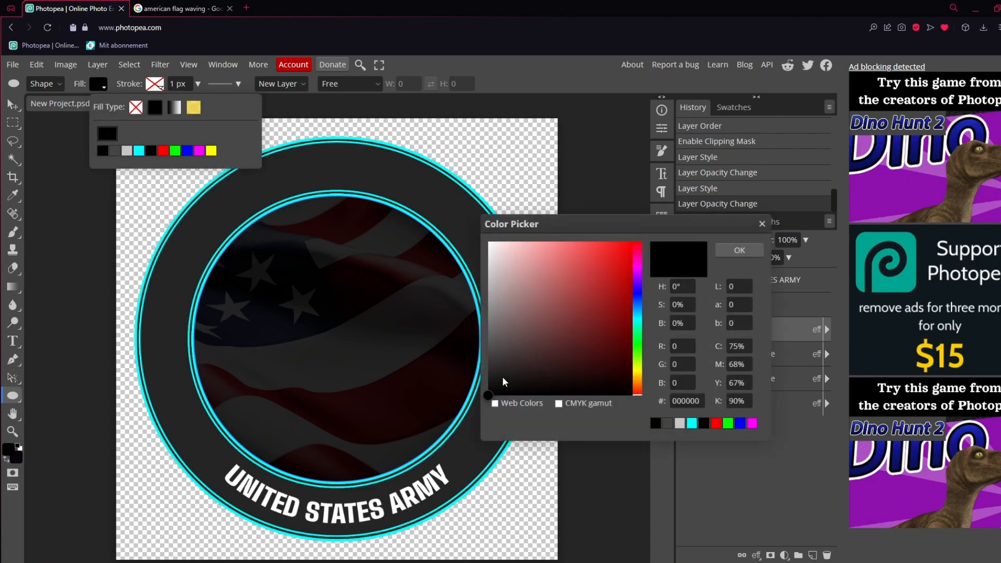
{"action": "left_click_drag", "start_coordinate": [502, 377], "coordinate": [484, 234]}
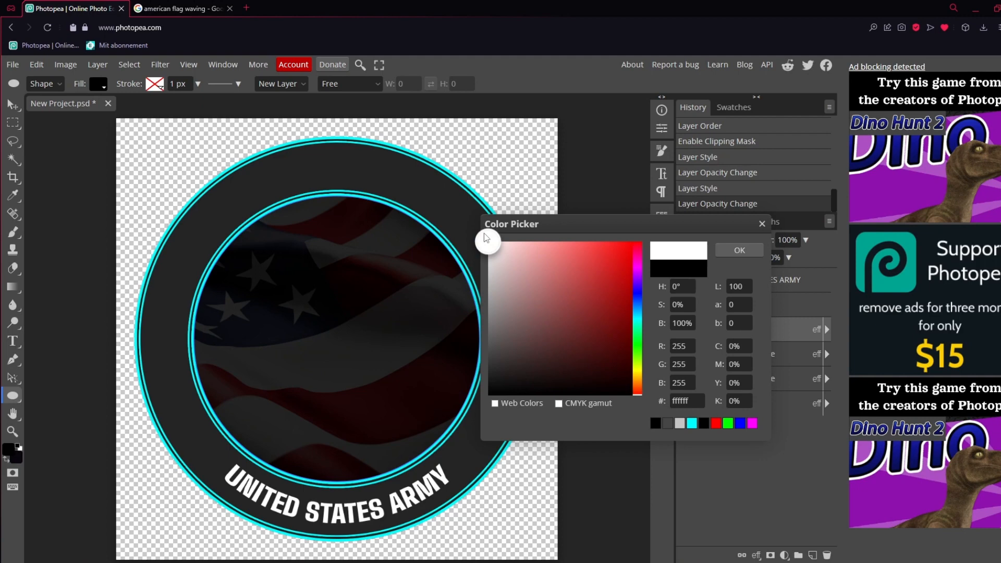
{"action": "left_click", "coordinate": [729, 250]}
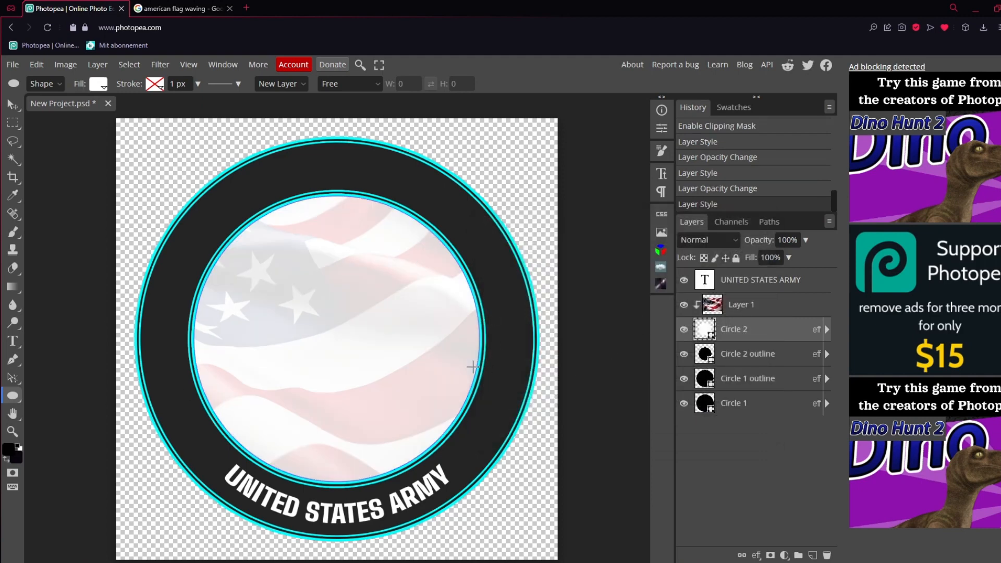
Change the fill colour of the Circle 2 shape to a dark neutral grey behind the flag
{"action": "left_click", "coordinate": [100, 85]}
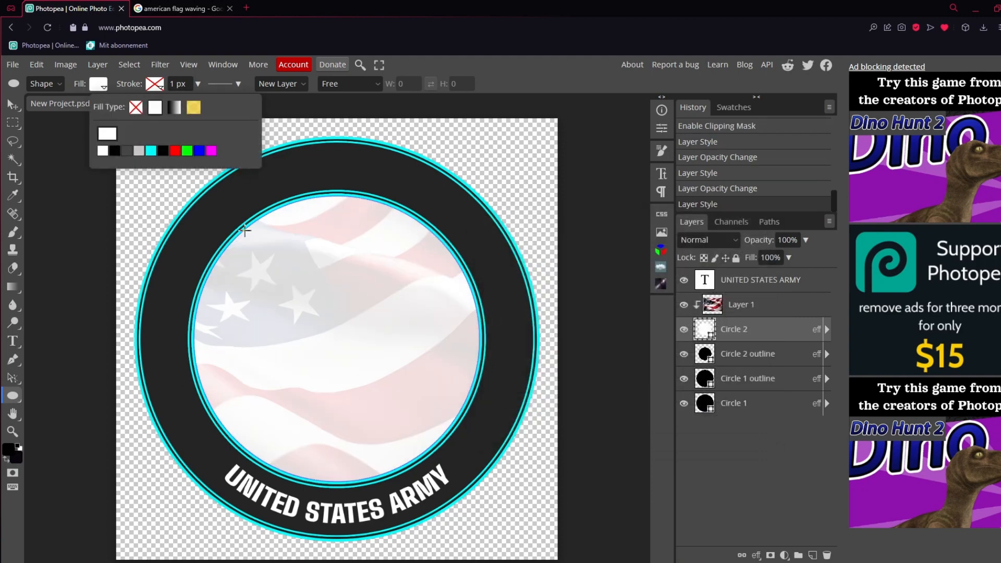
{"action": "left_click", "coordinate": [114, 135]}
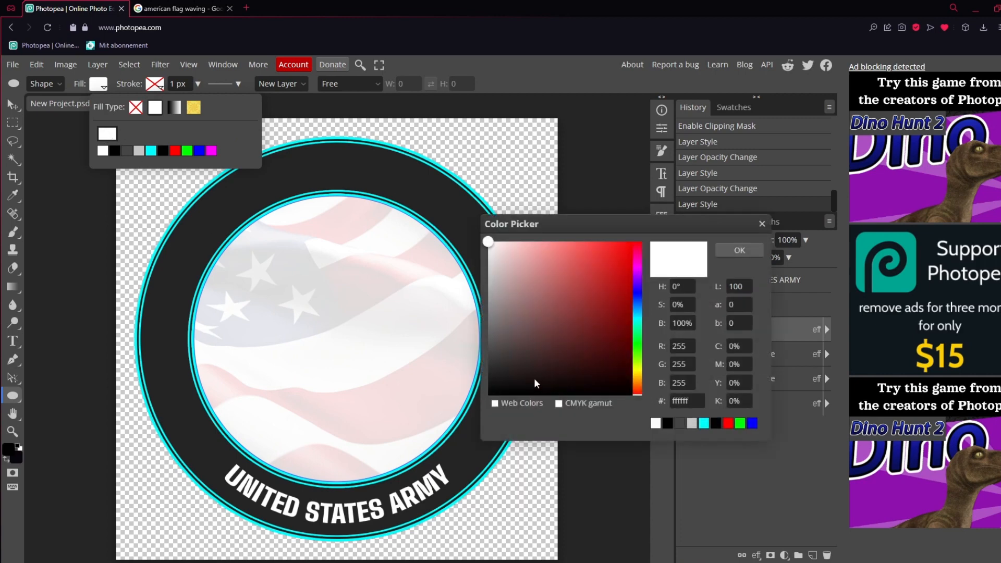
{"action": "left_click_drag", "start_coordinate": [537, 380], "coordinate": [480, 364]}
{"action": "left_click", "coordinate": [722, 248]}
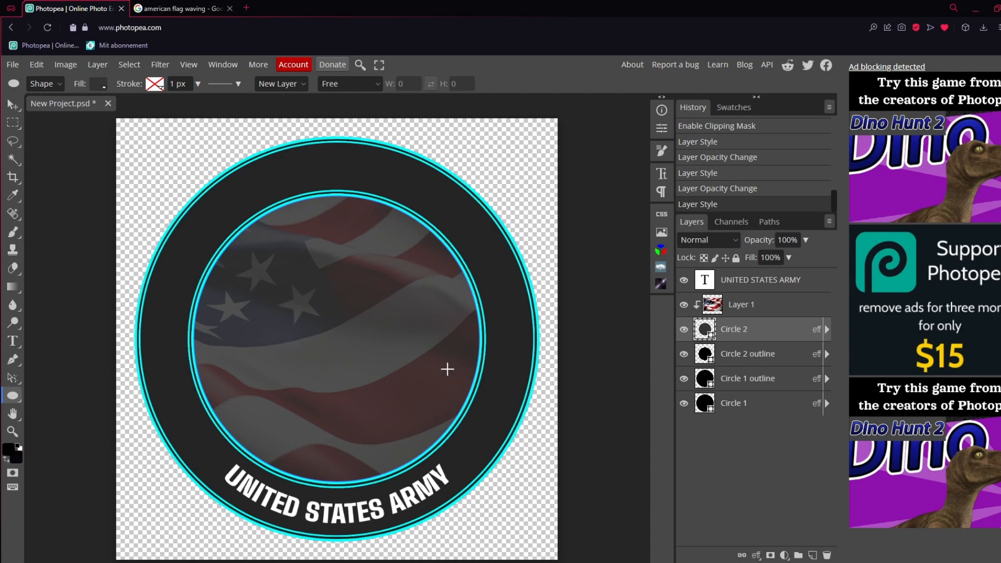
Draw a thin horizontal rectangle across the ring's left side above the Circle 2 outline layer, and move it slightly down to the ring's mid-height
{"action": "left_click", "coordinate": [746, 358]}
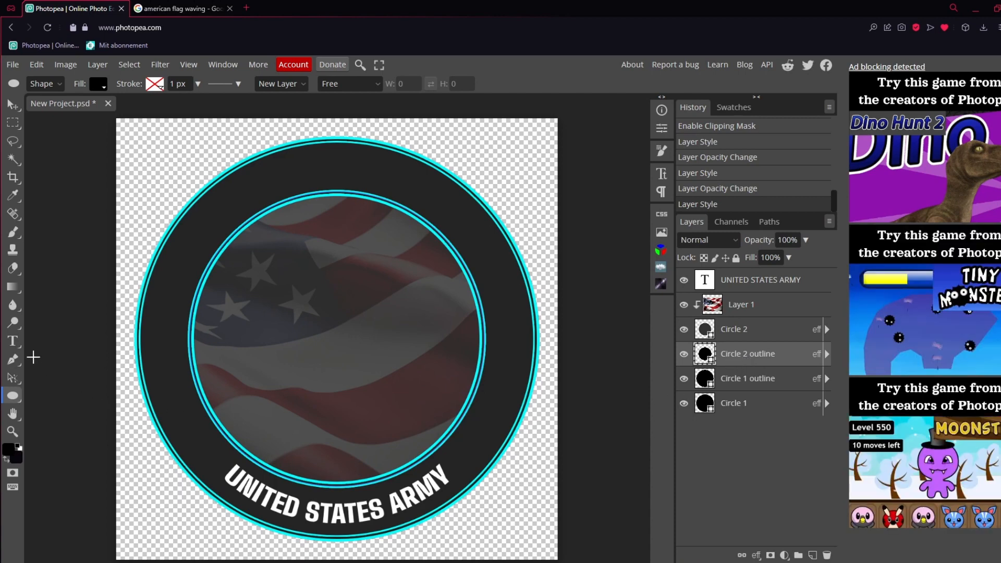
{"action": "right_click", "coordinate": [18, 402]}
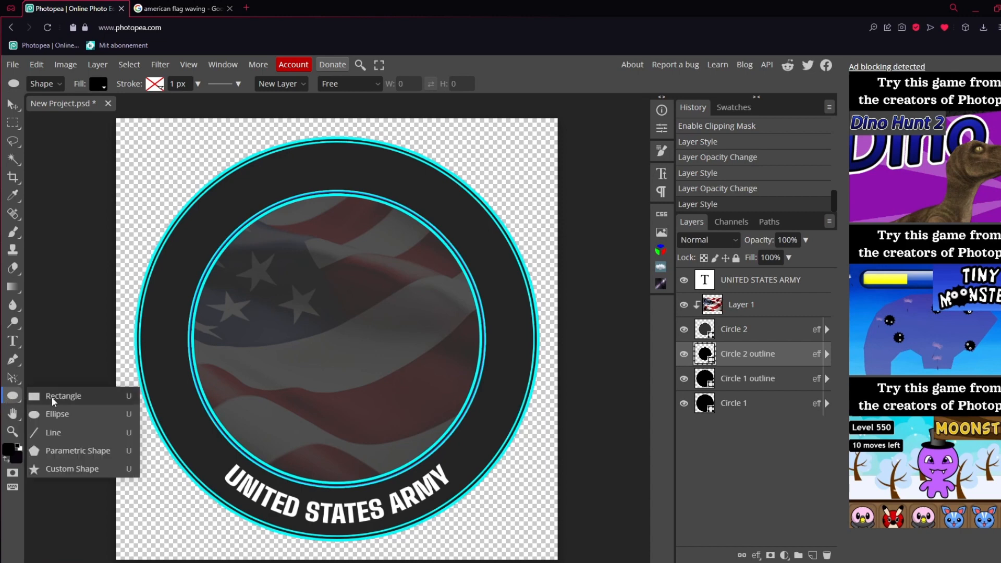
{"action": "left_click", "coordinate": [53, 402]}
{"action": "left_click", "coordinate": [12, 431]}
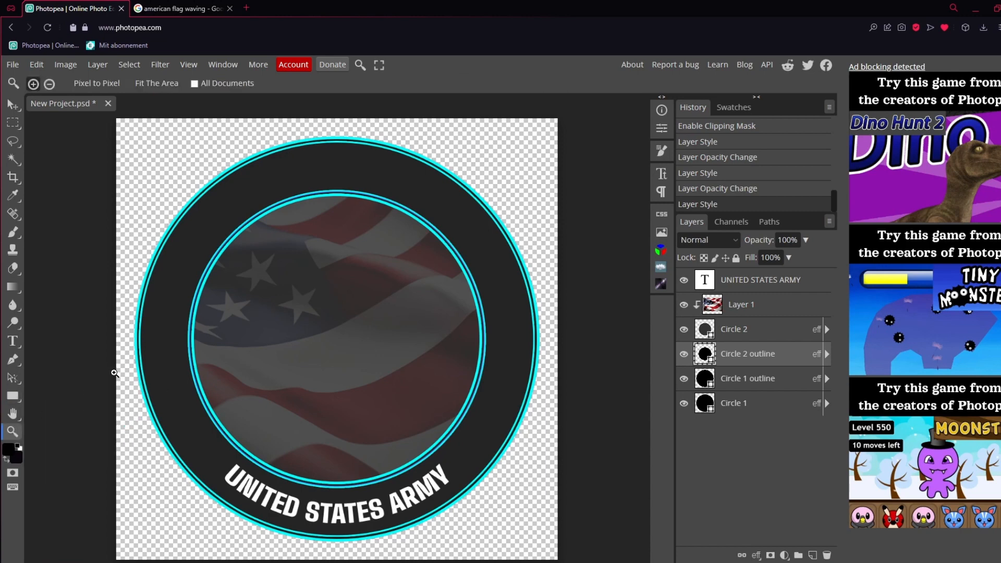
{"action": "left_click", "coordinate": [138, 336]}
{"action": "left_click", "coordinate": [138, 336]}
{"action": "key", "text": "u"}
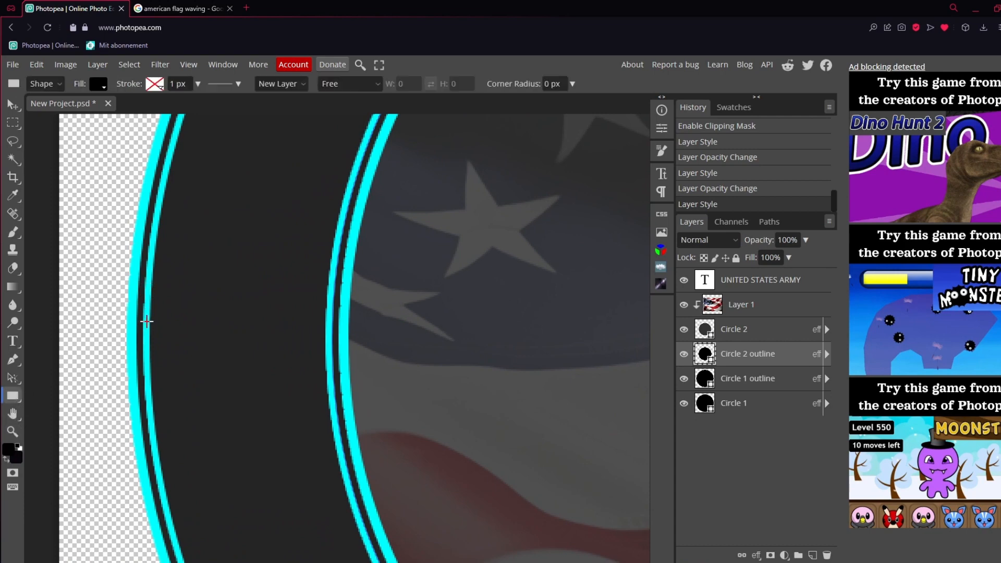
{"action": "left_click_drag", "start_coordinate": [146, 326], "coordinate": [331, 337]}
{"action": "left_click", "coordinate": [13, 104]}
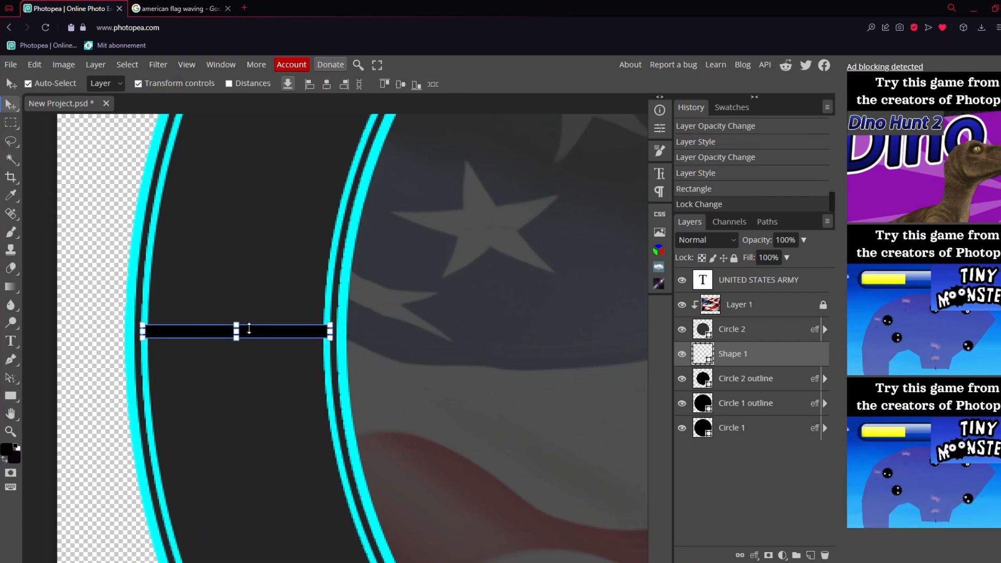
{"action": "left_click_drag", "start_coordinate": [257, 331], "coordinate": [256, 339]}
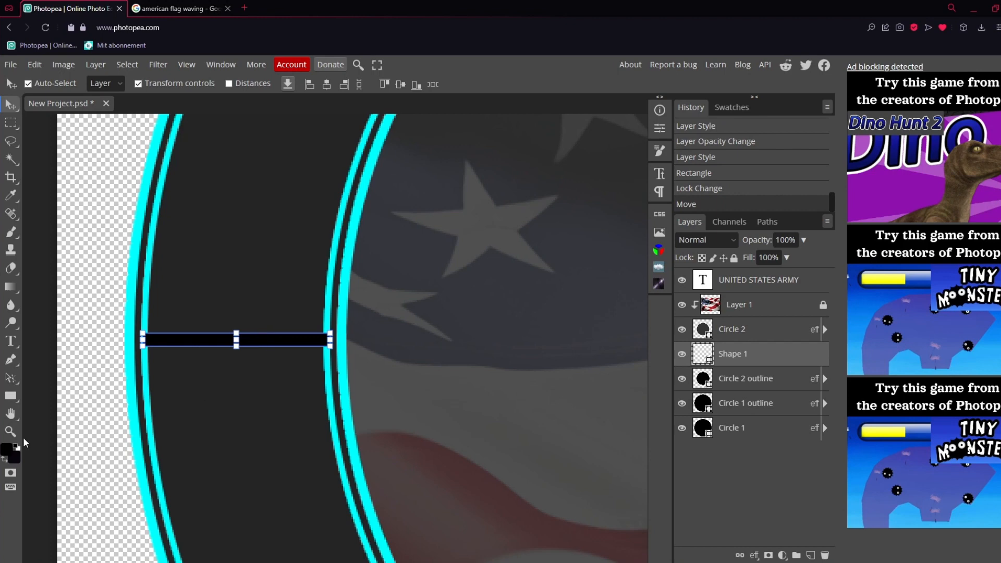
Apply a cyan 00ffff Color Overlay at 100% opacity to the thin rectangle across the ring
{"action": "double_click", "coordinate": [776, 355]}
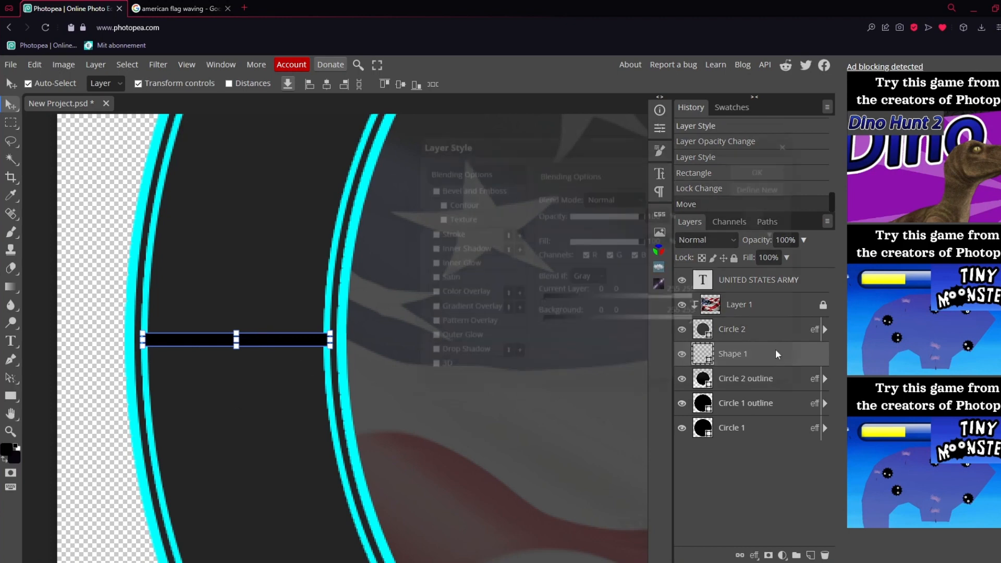
{"action": "left_click", "coordinate": [439, 295]}
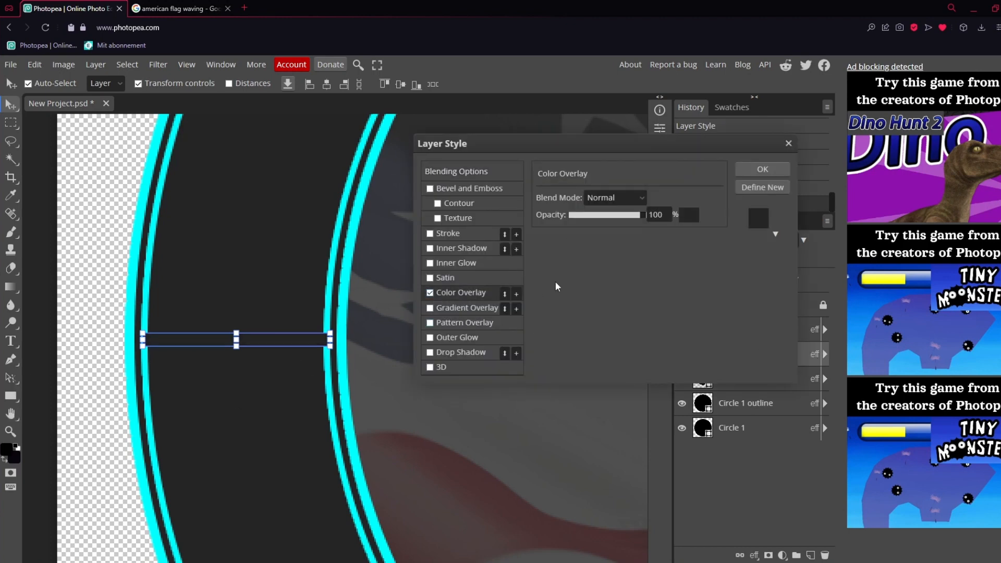
{"action": "left_click", "coordinate": [689, 215]}
{"action": "left_click", "coordinate": [714, 423]}
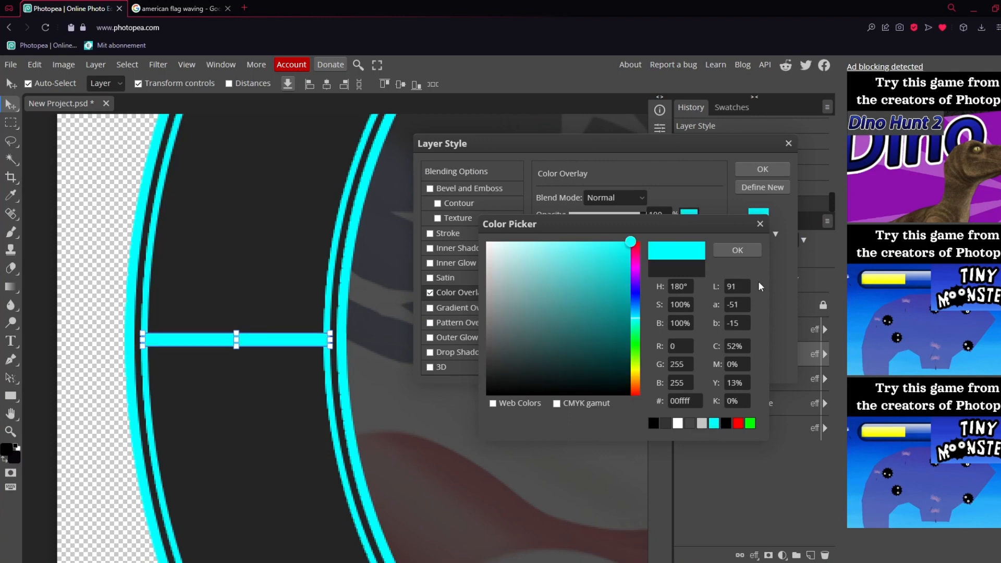
{"action": "left_click", "coordinate": [750, 248]}
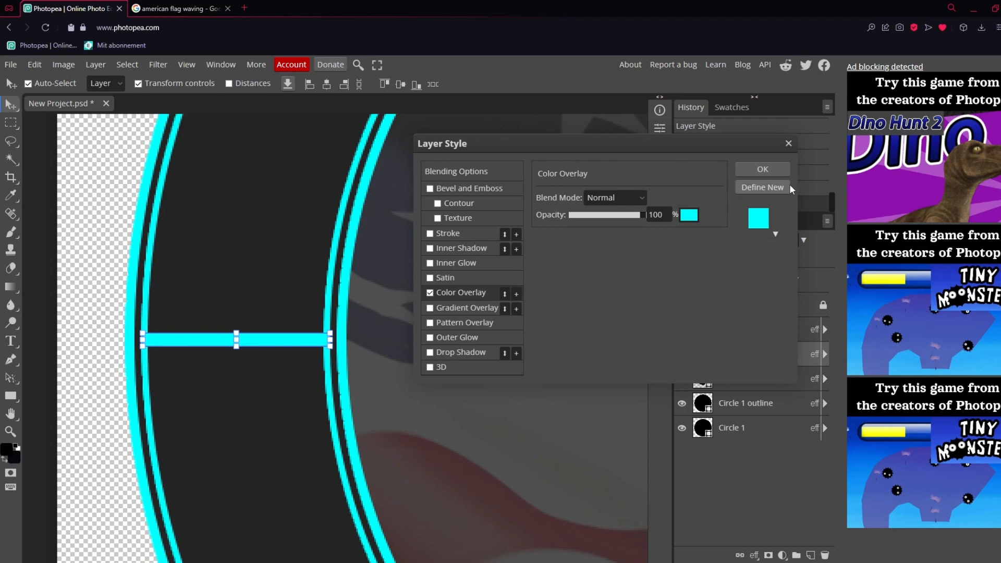
{"action": "left_click", "coordinate": [763, 169]}
Duplicate the cyan bar and place the copy across the right side of the ring at the same height
{"action": "left_click", "coordinate": [760, 313]}
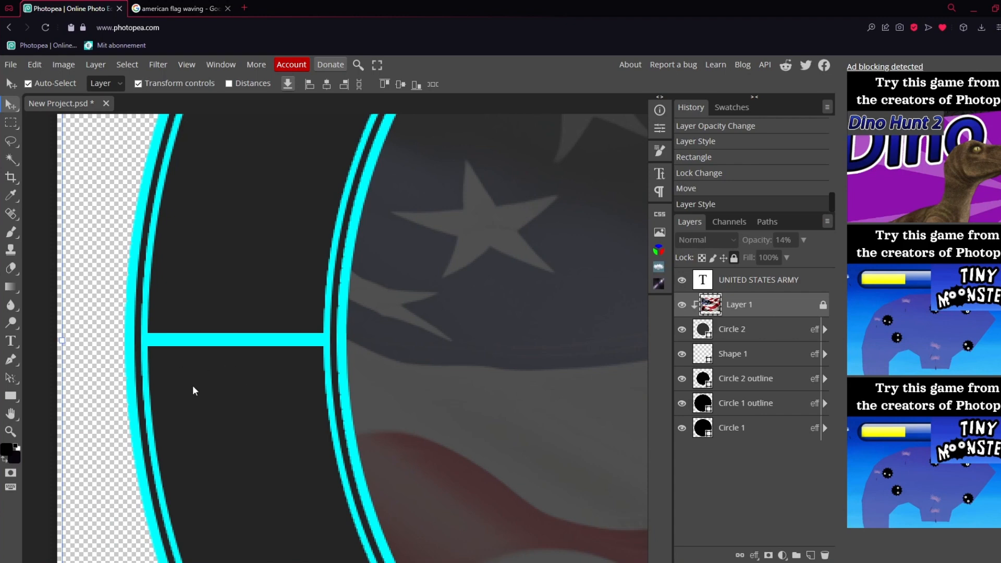
{"action": "left_click", "coordinate": [236, 347]}
{"action": "key", "text": "ctrl+j"}
{"action": "left_click_drag", "start_coordinate": [291, 344], "coordinate": [491, 344]}
{"action": "double_click", "coordinate": [754, 375]}
{"action": "left_click", "coordinate": [789, 143]}
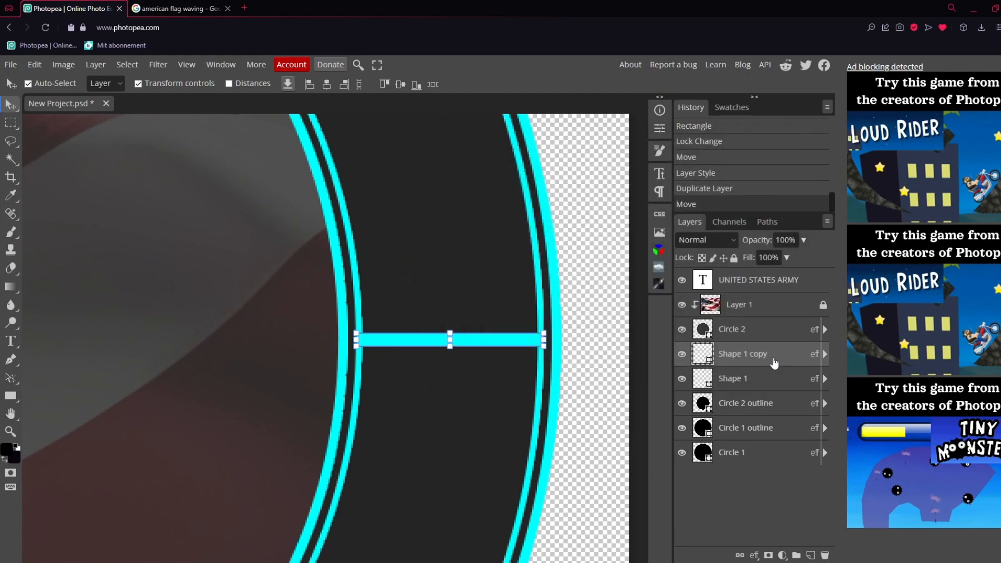
Select the Circle 1 layer, and search Google Images for "us army emblem"
{"action": "left_click", "coordinate": [758, 423]}
{"action": "left_click", "coordinate": [766, 453]}
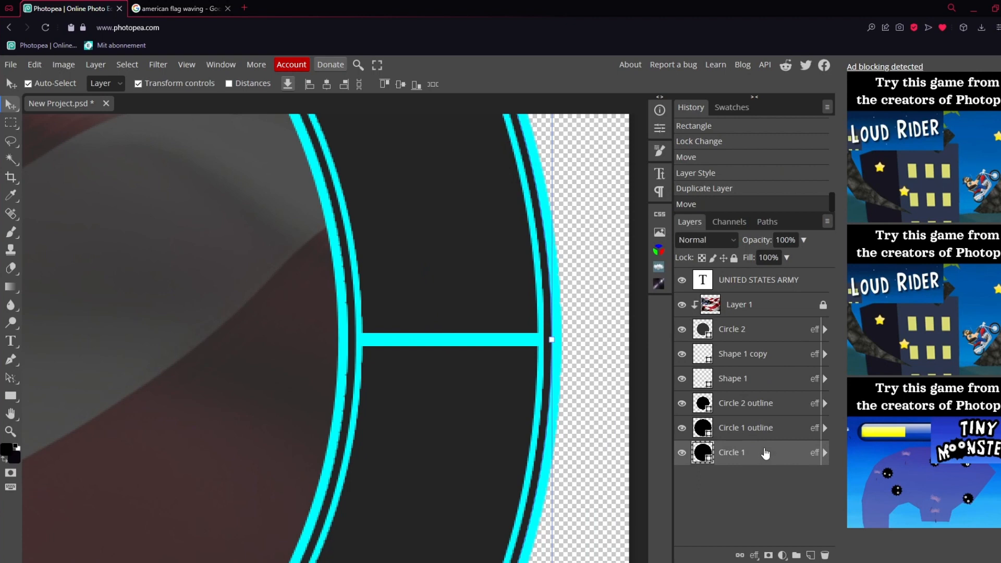
{"action": "key", "text": "z"}
{"action": "right_click", "coordinate": [208, 372]}
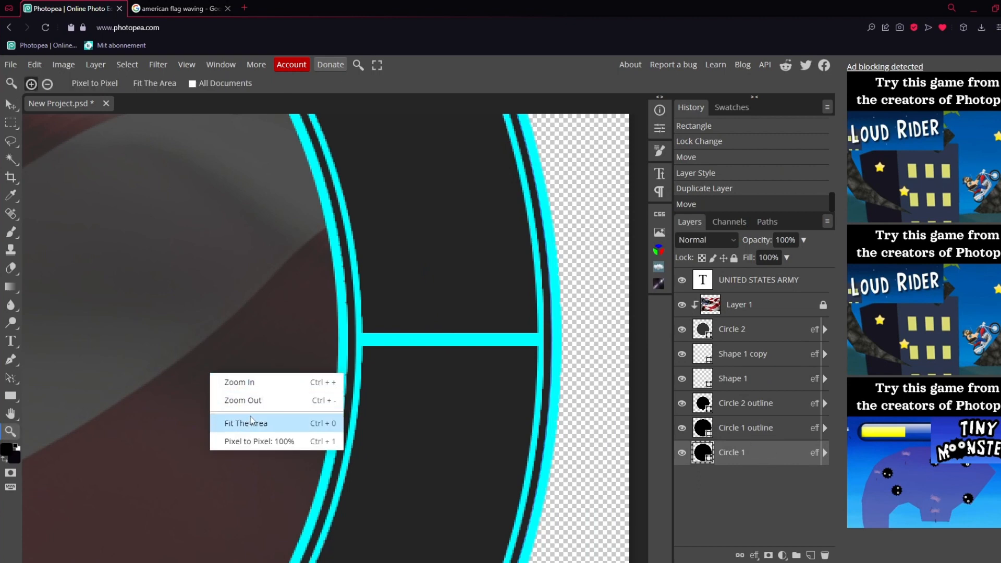
{"action": "left_click", "coordinate": [251, 420]}
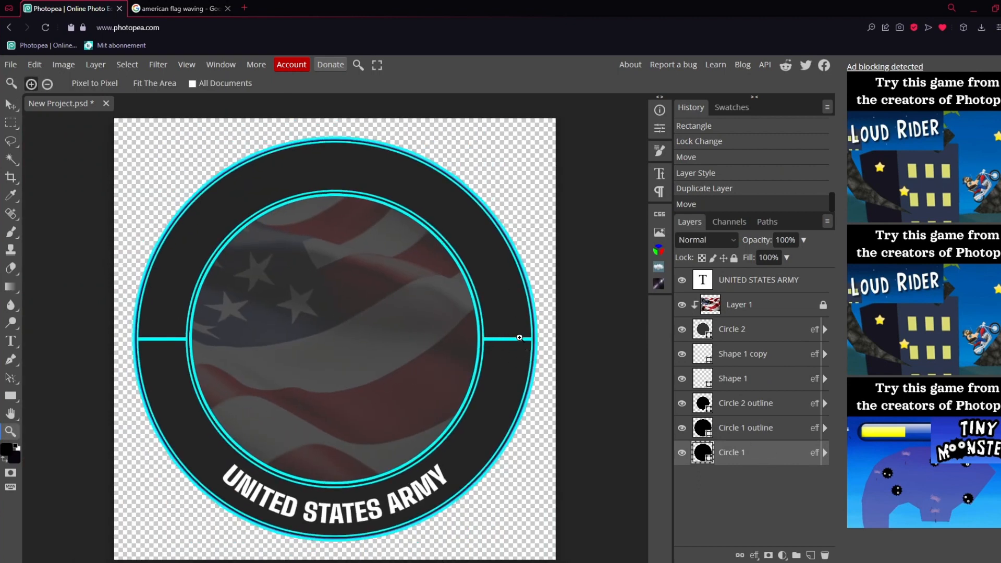
{"action": "left_click", "coordinate": [183, 10]}
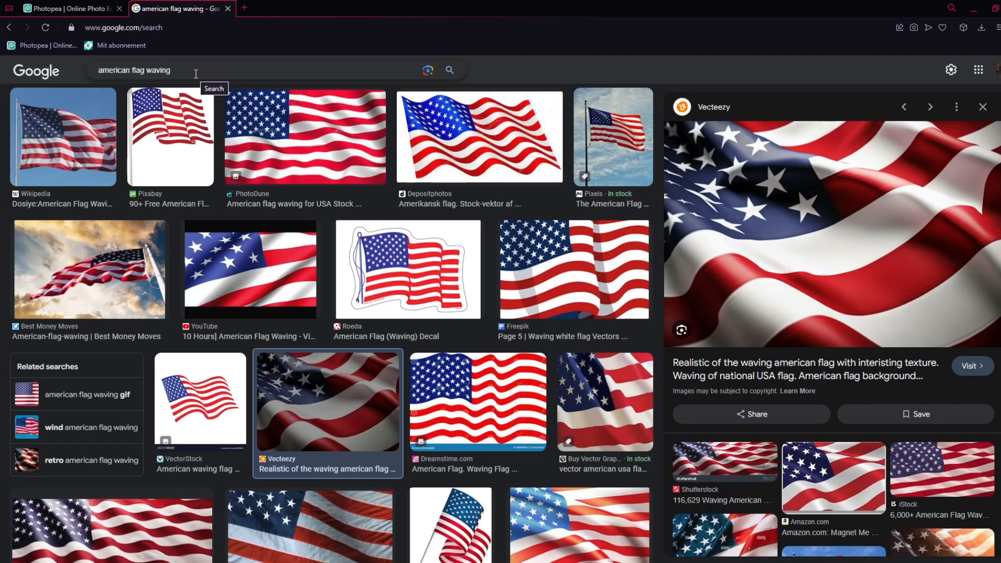
{"action": "left_click_drag", "start_coordinate": [196, 74], "coordinate": [30, 73]}
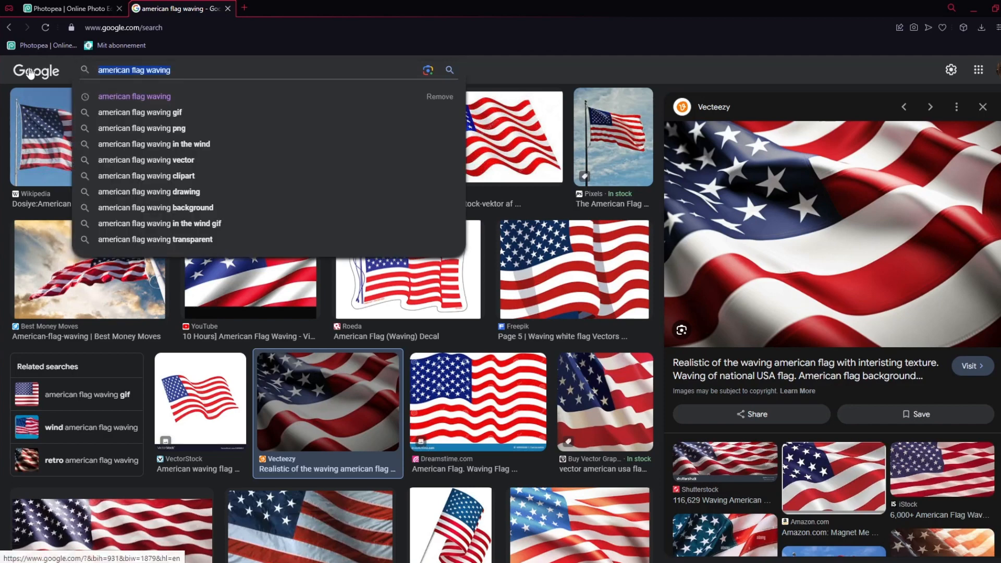
{"action": "type", "text": "us army "}
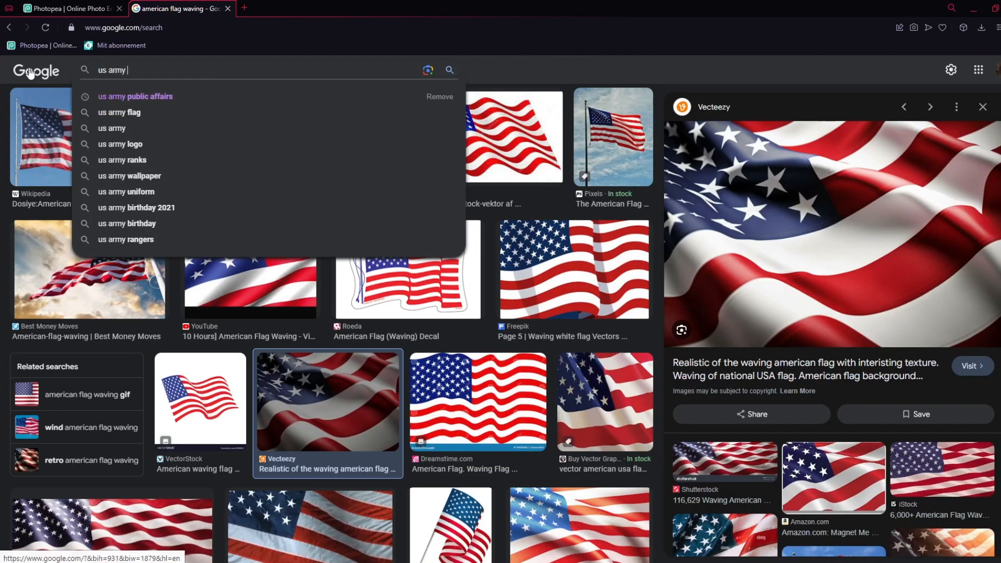
{"action": "type", "text": "emblem"}
{"action": "key", "text": "Return"}
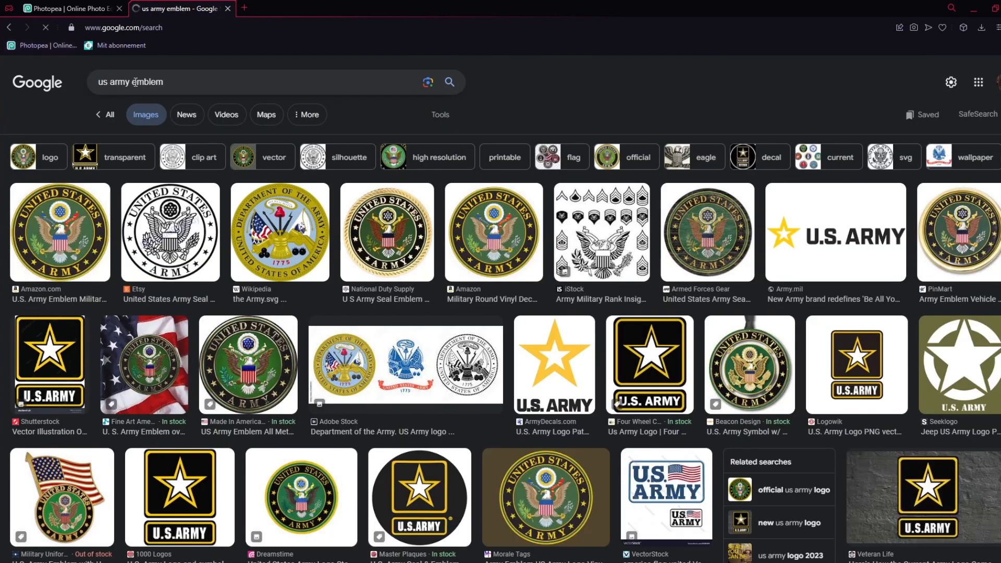
Find the 1000 Logos star image with the U.S.ARMY plate in the results and copy it
{"action": "left_click", "coordinate": [55, 371]}
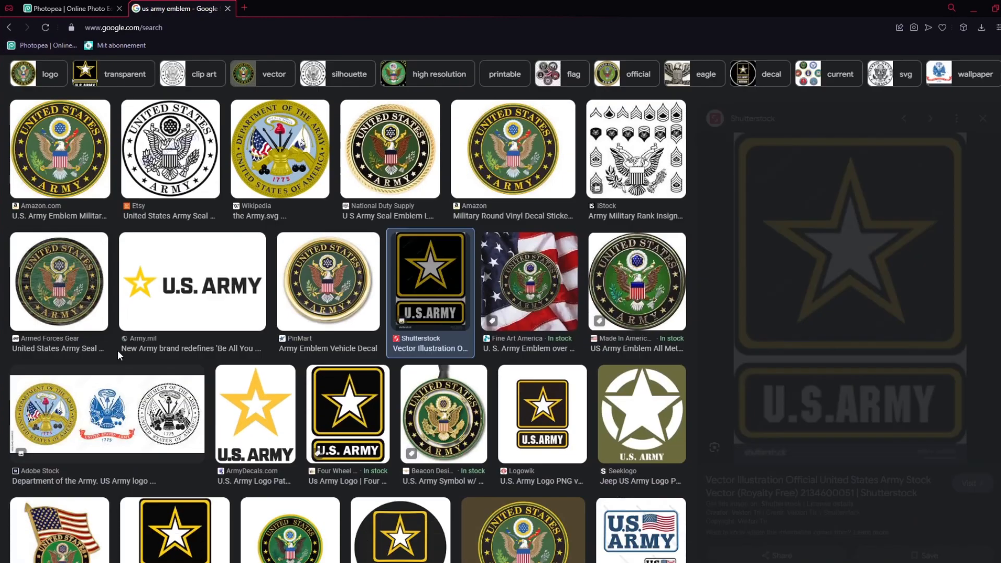
{"action": "left_click", "coordinate": [983, 109]}
{"action": "scroll", "coordinate": [510, 324], "scroll_direction": "down", "scroll_amount": 2}
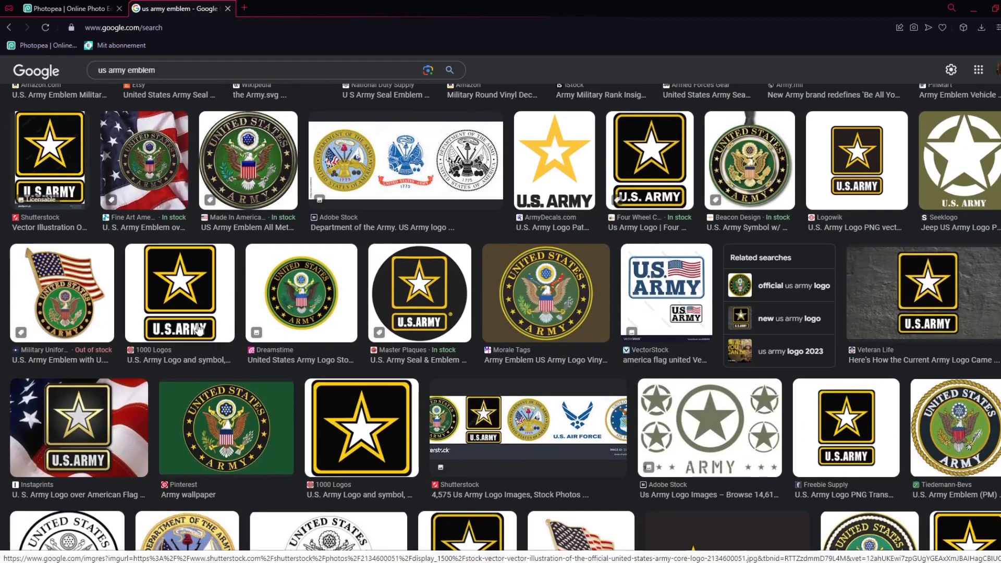
{"action": "left_click", "coordinate": [198, 327]}
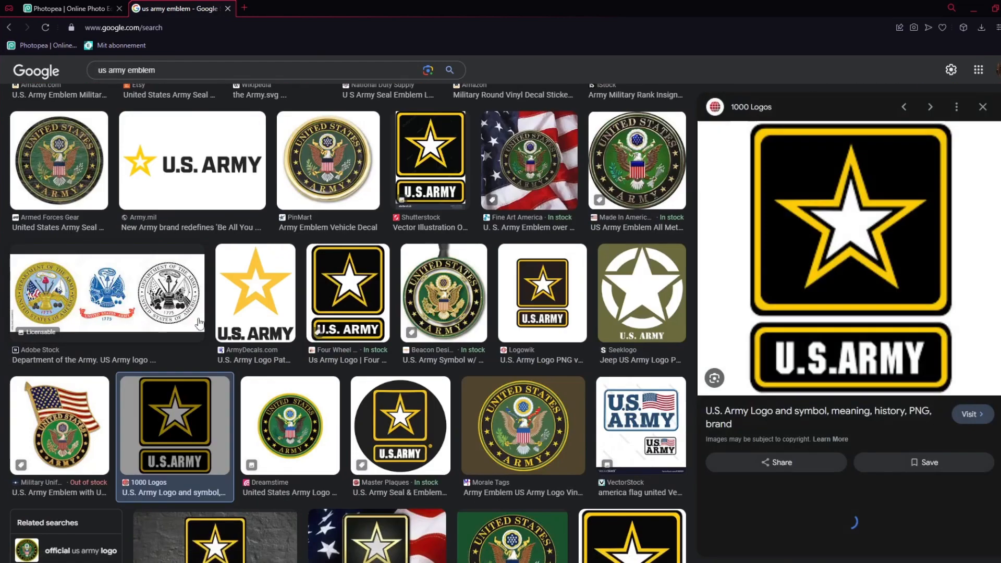
{"action": "right_click", "coordinate": [807, 269]}
{"action": "left_click", "coordinate": [832, 392]}
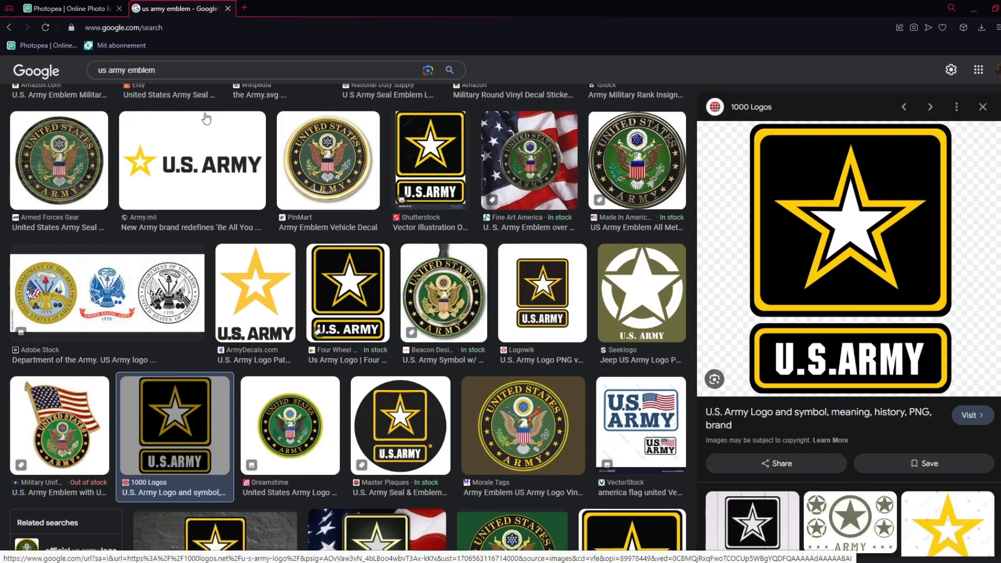
Paste the copied emblem into the Photopea project and move its layer above the UNITED STATES ARMY text
{"action": "left_click", "coordinate": [81, 7]}
{"action": "key", "text": "ctrl+v"}
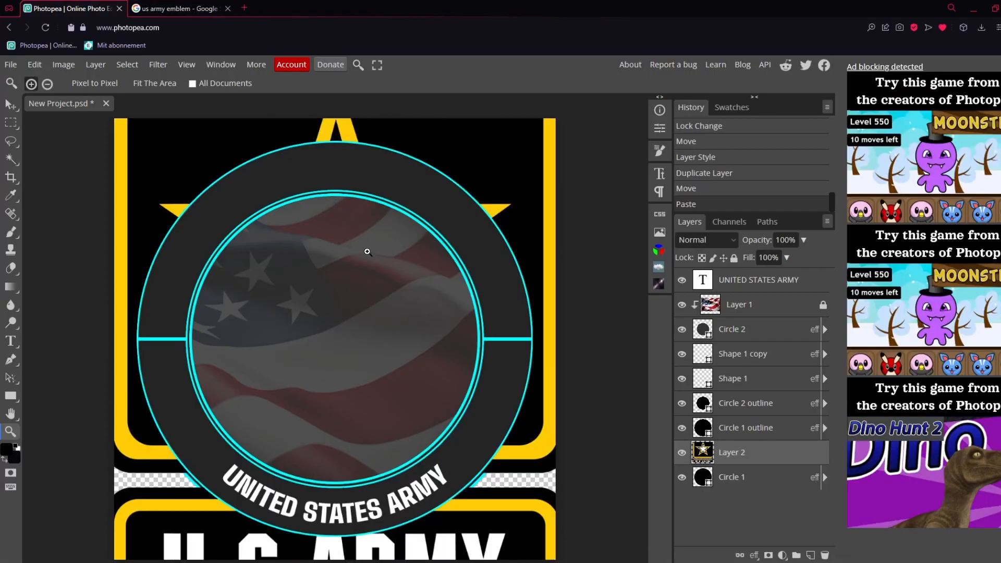
{"action": "left_click", "coordinate": [141, 6]}
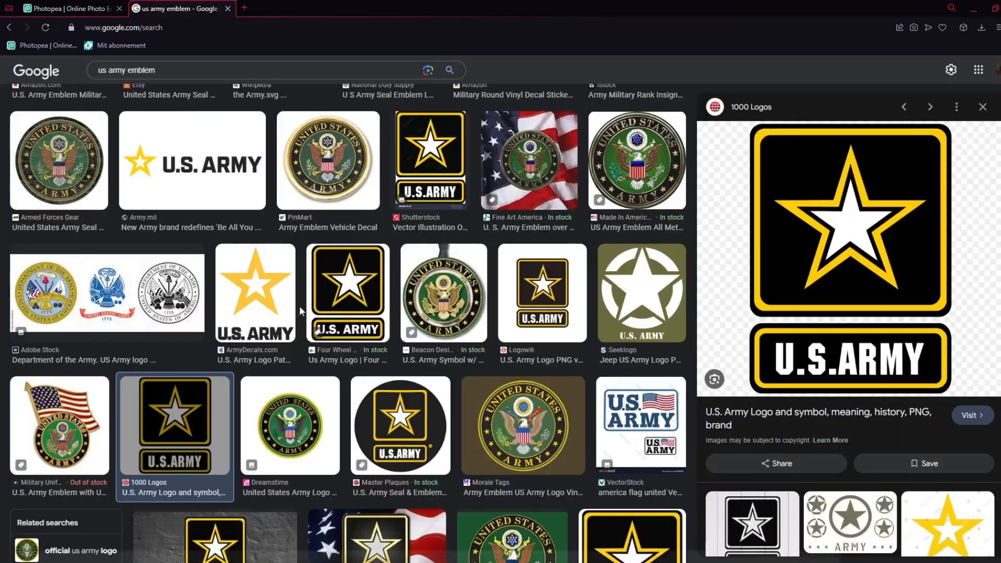
{"action": "left_click", "coordinate": [56, 6]}
{"action": "key", "text": "v"}
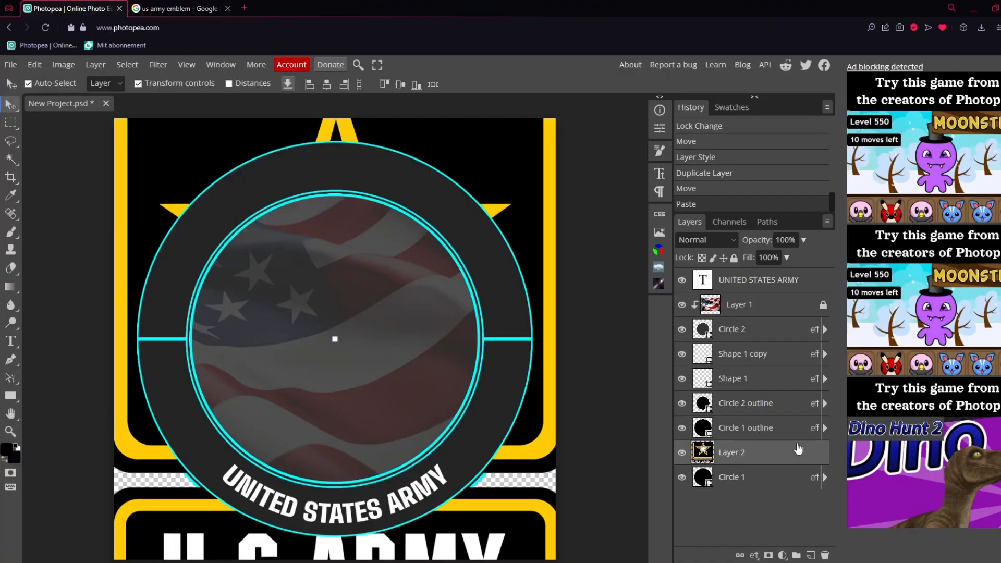
{"action": "left_click_drag", "start_coordinate": [739, 461], "coordinate": [759, 280]}
Scale the pasted emblem down to about 13.51% and place it over the ring's left divider
{"action": "left_click_drag", "start_coordinate": [342, 265], "coordinate": [203, 441]}
{"action": "left_click_drag", "start_coordinate": [546, 200], "coordinate": [196, 489]}
{"action": "left_click_drag", "start_coordinate": [189, 512], "coordinate": [256, 444]}
{"action": "left_click_drag", "start_coordinate": [177, 494], "coordinate": [189, 337]}
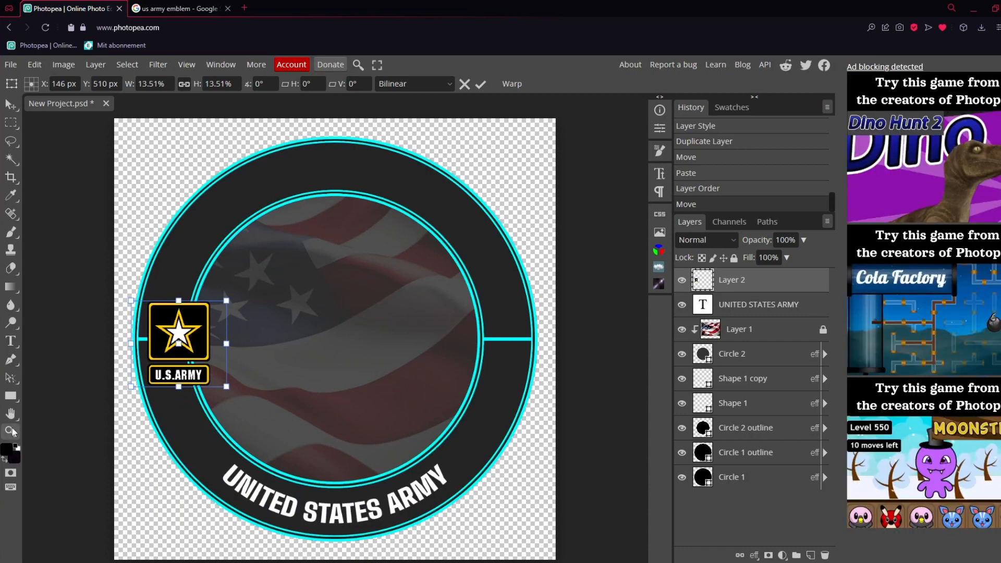
{"action": "left_click", "coordinate": [10, 431]}
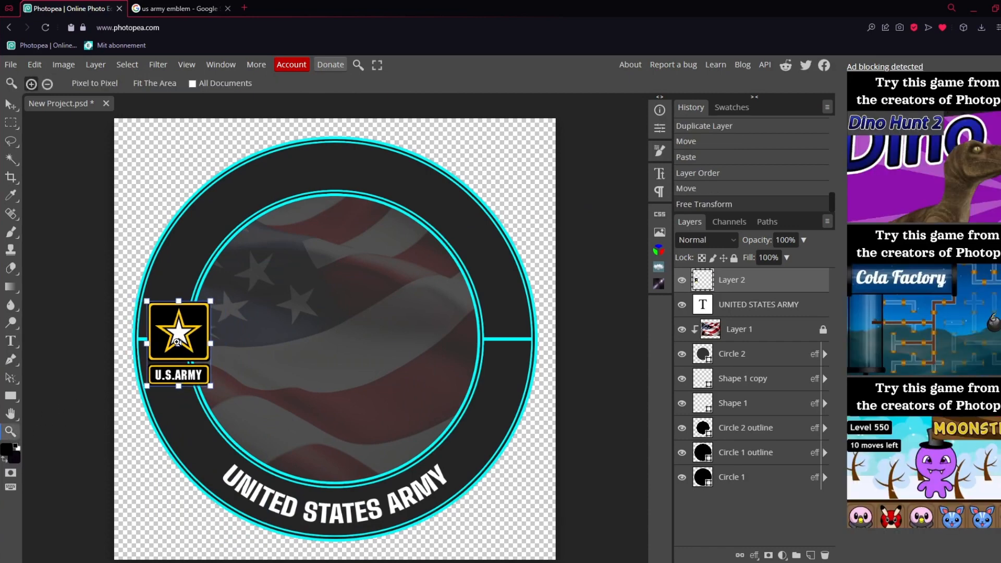
Shrink the emblem to about 30.92% and centre its box on the left cyan divider at X 105 px, Y 500 px
{"action": "left_click", "coordinate": [176, 343]}
{"action": "left_click", "coordinate": [135, 344]}
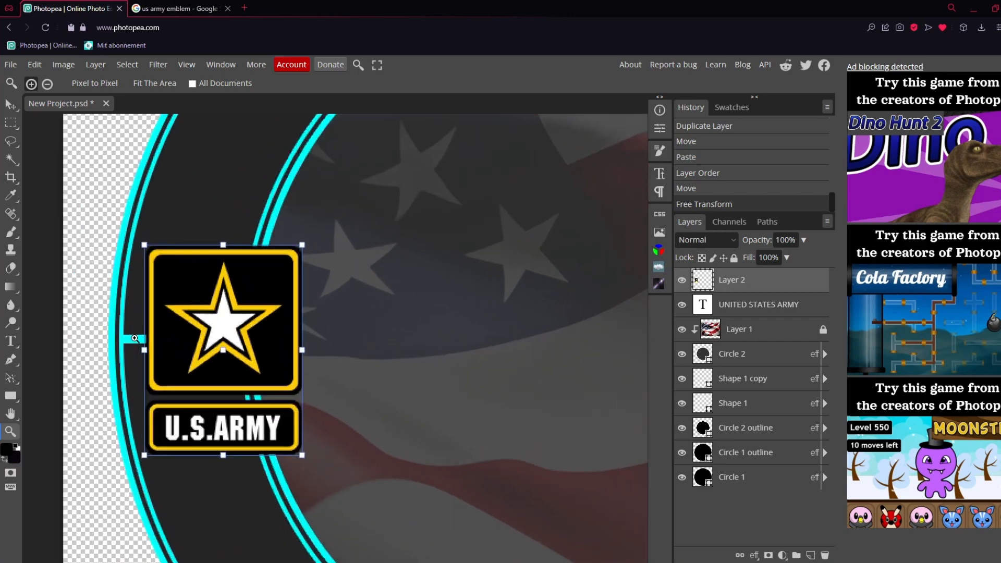
{"action": "left_click", "coordinate": [135, 344]}
{"action": "left_click", "coordinate": [10, 104]}
{"action": "left_click_drag", "start_coordinate": [385, 199], "coordinate": [206, 406]}
{"action": "left_click_drag", "start_coordinate": [193, 455], "coordinate": [206, 330]}
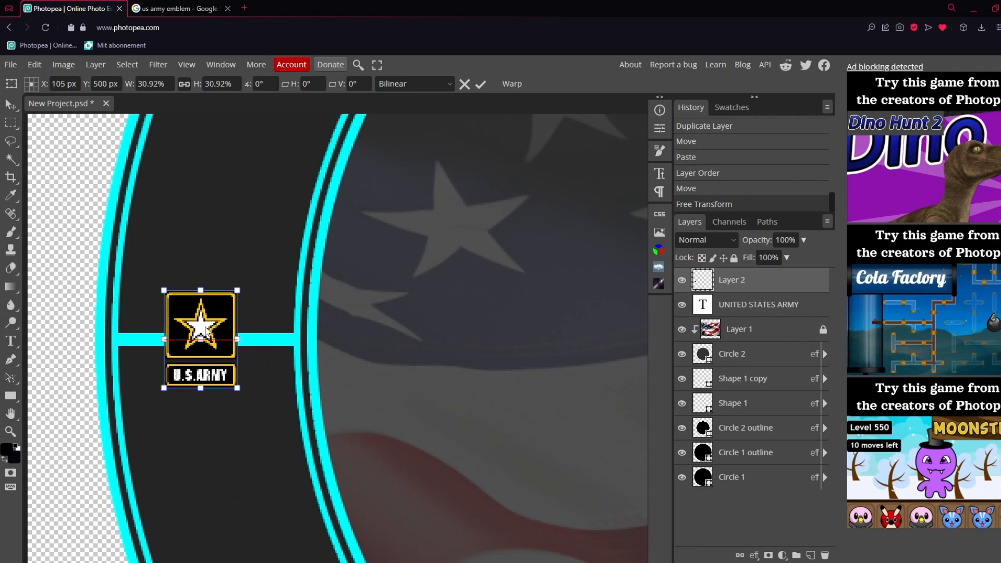
{"action": "left_click", "coordinate": [481, 84]}
Duplicate the small emblem and centre the copy on the right cyan divider at the same height
{"action": "key", "text": "ctrl+j"}
{"action": "scroll", "coordinate": [220, 327], "scroll_direction": "right", "scroll_amount": 5}
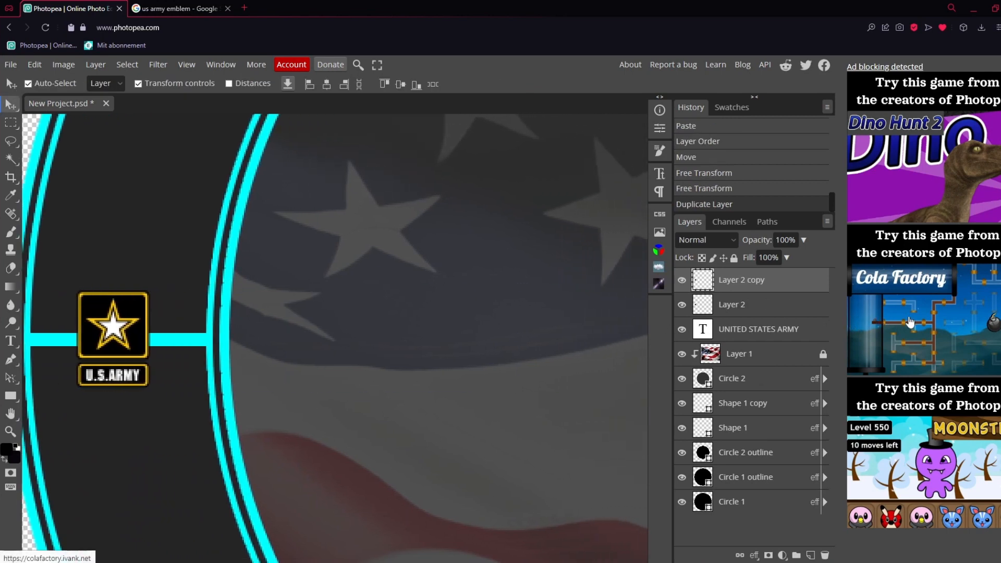
{"action": "left_click_drag", "start_coordinate": [1000, 318], "coordinate": [530, 313]}
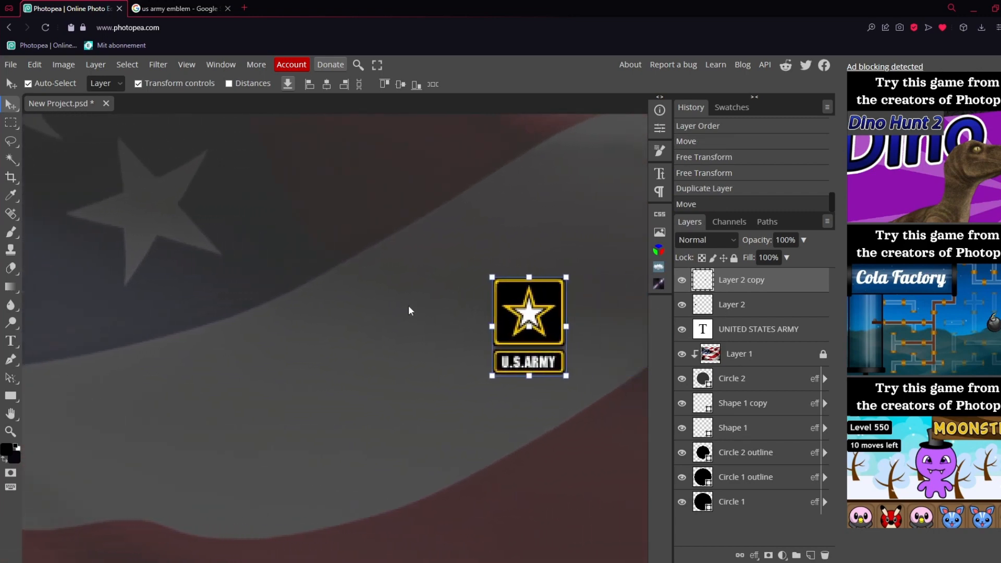
{"action": "scroll", "coordinate": [409, 311], "scroll_direction": "right", "scroll_amount": 9}
{"action": "left_click_drag", "start_coordinate": [100, 308], "coordinate": [475, 318]}
{"action": "key", "text": "space"}
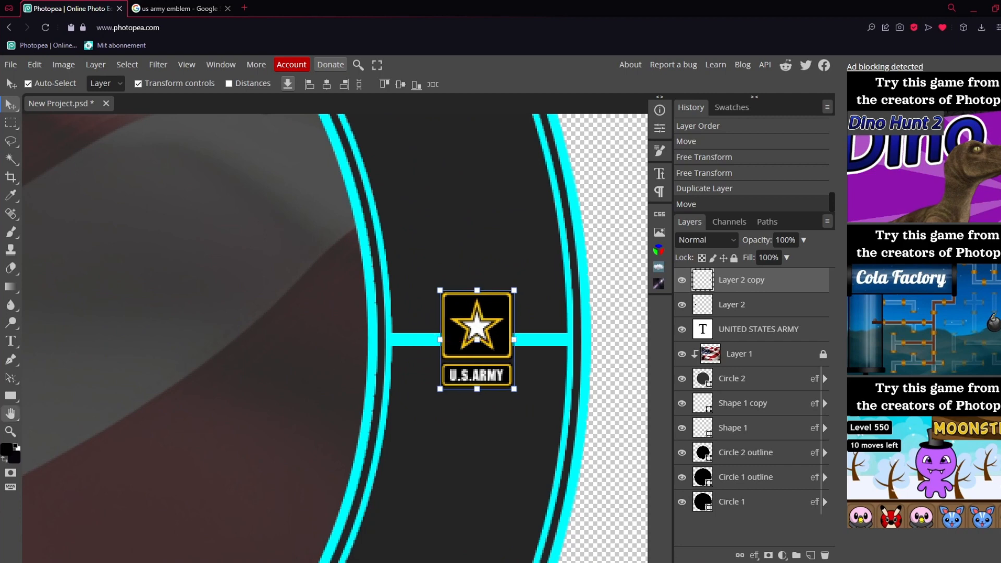
Change the Circle 1 stroke colour to golden yellow ffba00 and copy that hex code
{"action": "key", "text": "z"}
{"action": "right_click", "coordinate": [195, 386]}
{"action": "left_click", "coordinate": [250, 433]}
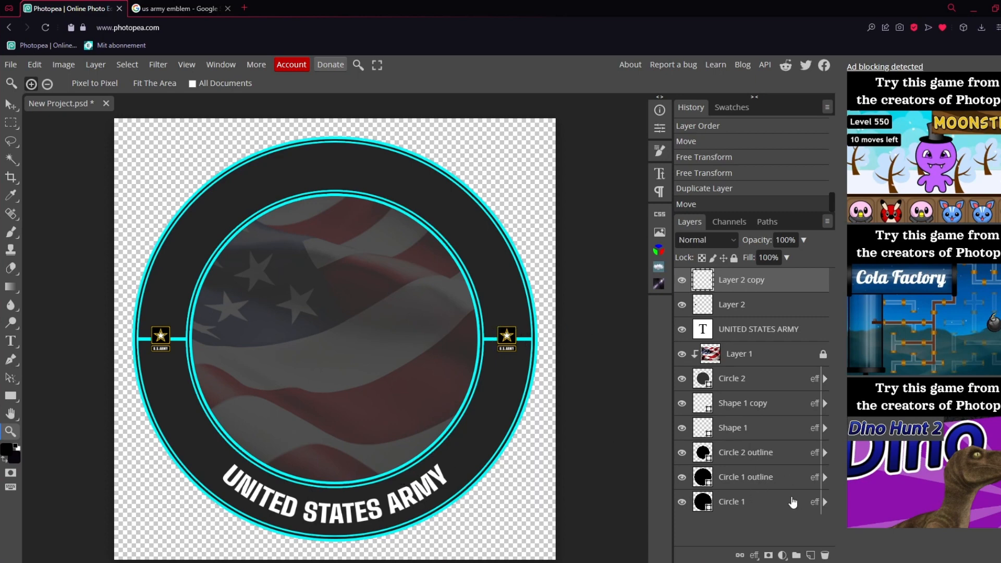
{"action": "left_click", "coordinate": [782, 503]}
{"action": "double_click", "coordinate": [780, 503]}
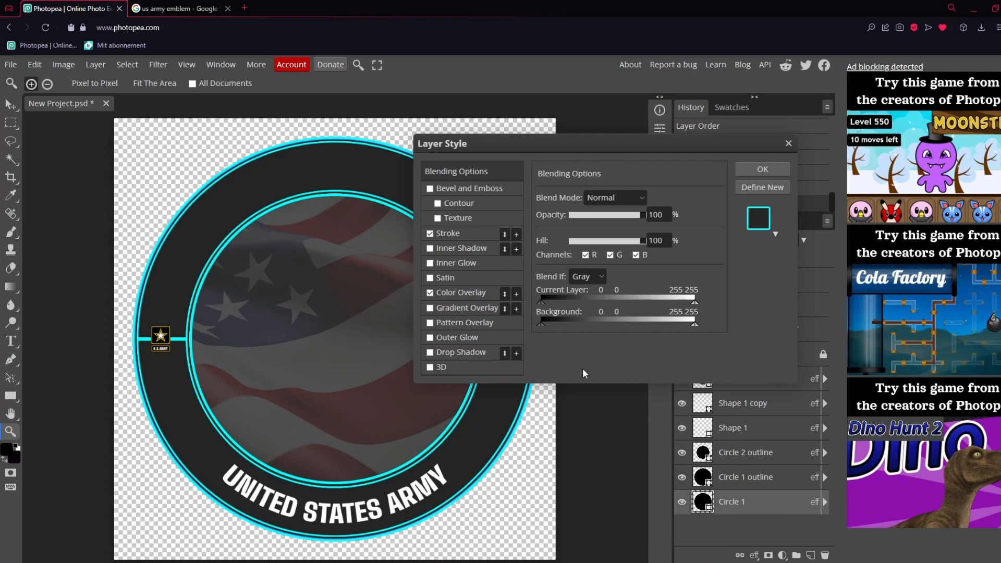
{"action": "left_click", "coordinate": [474, 236]}
{"action": "left_click", "coordinate": [554, 290]}
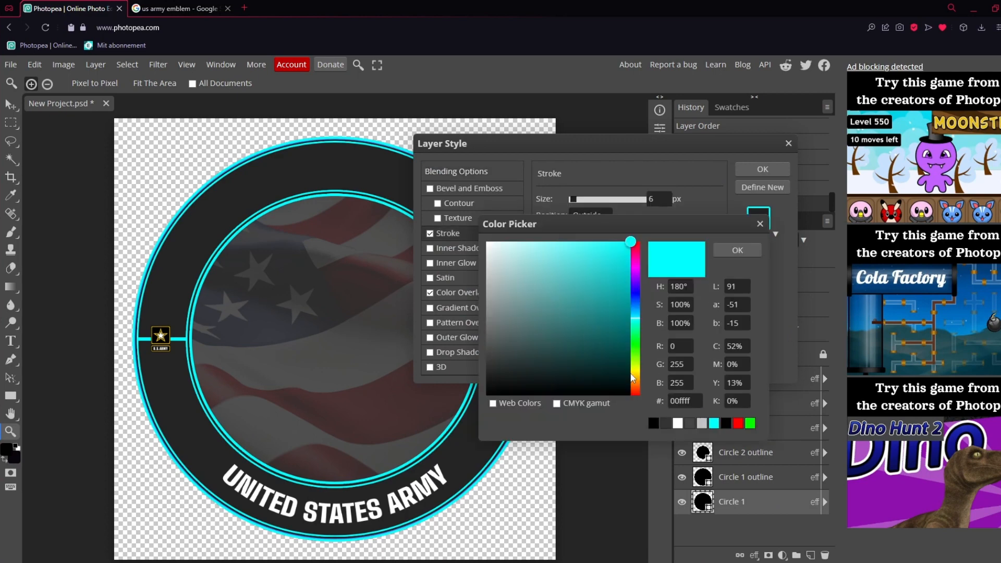
{"action": "left_click", "coordinate": [633, 377]}
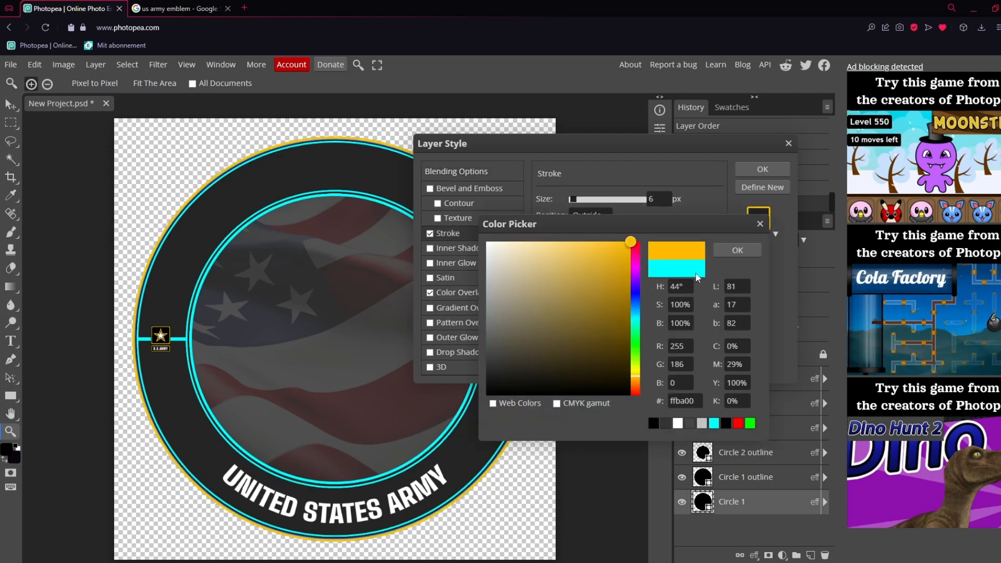
{"action": "left_click", "coordinate": [693, 402]}
{"action": "left_click", "coordinate": [737, 251]}
{"action": "left_click", "coordinate": [763, 169]}
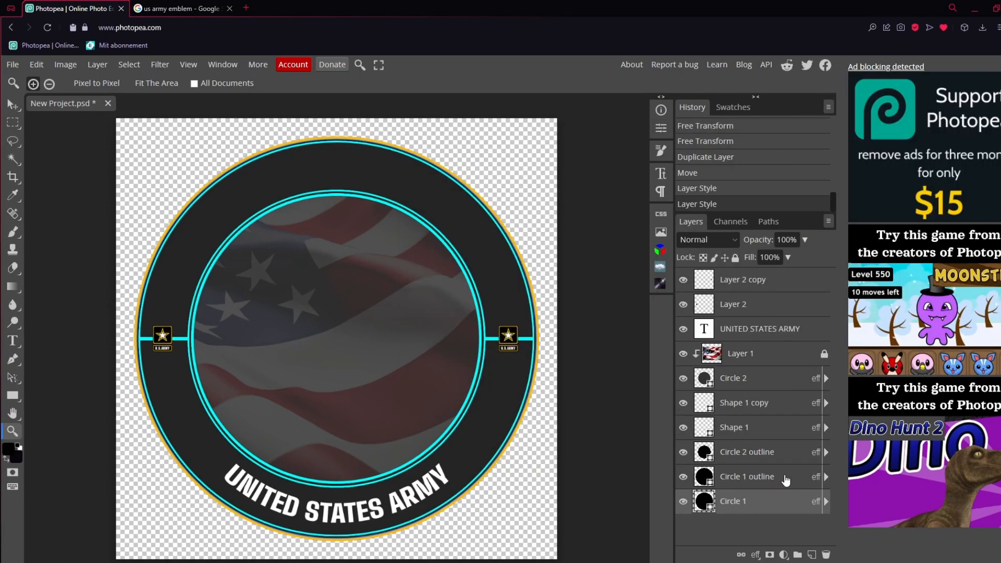
Set the stroke colour of the Circle 1 outline layer to ffba00
{"action": "double_click", "coordinate": [784, 476]}
{"action": "left_click", "coordinate": [472, 233]}
{"action": "left_click", "coordinate": [549, 292]}
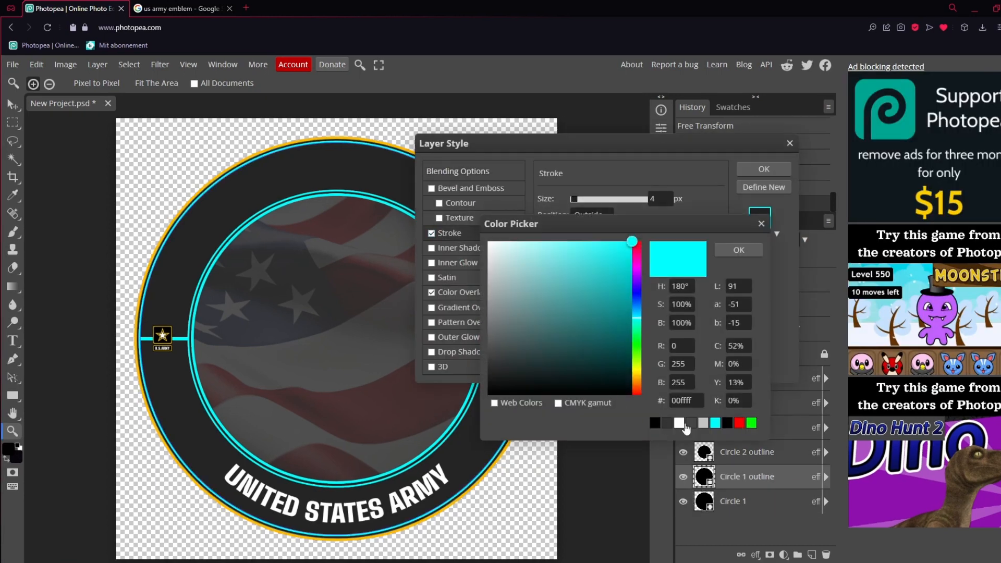
{"action": "left_click_drag", "start_coordinate": [700, 402], "coordinate": [652, 403]}
{"action": "type", "text": "ffba00"}
{"action": "key", "text": "Return"}
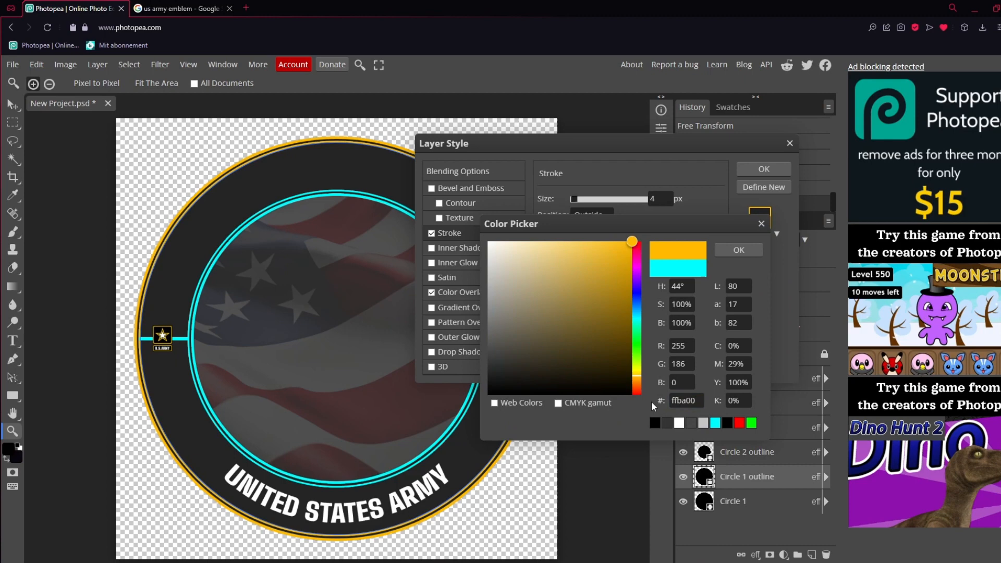
{"action": "left_click", "coordinate": [738, 251]}
{"action": "left_click", "coordinate": [763, 169]}
Set the stroke colour of the Circle 2 outline layer to ffba00
{"action": "left_click", "coordinate": [794, 453]}
{"action": "double_click", "coordinate": [794, 452]}
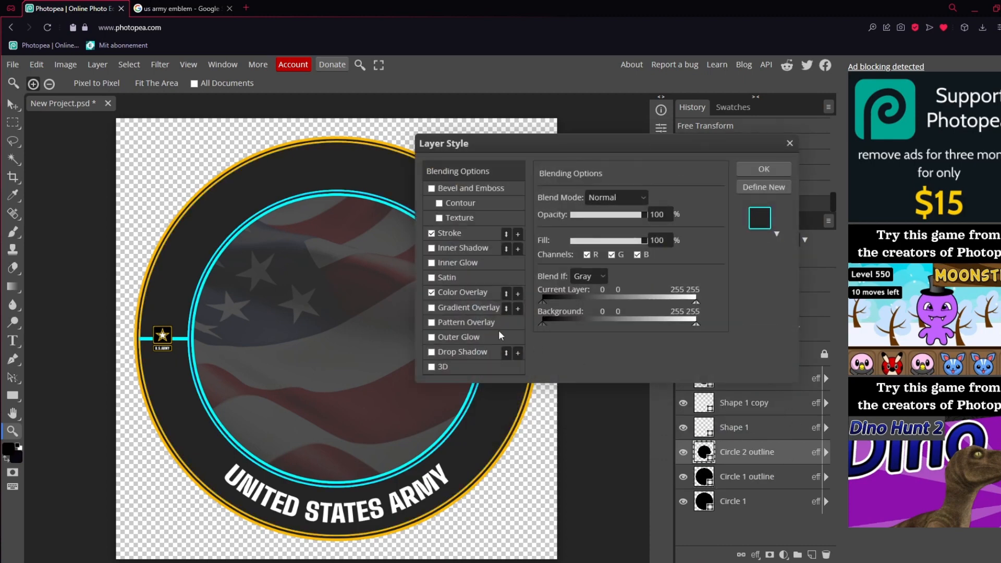
{"action": "left_click", "coordinate": [449, 233]}
{"action": "left_click", "coordinate": [548, 292]}
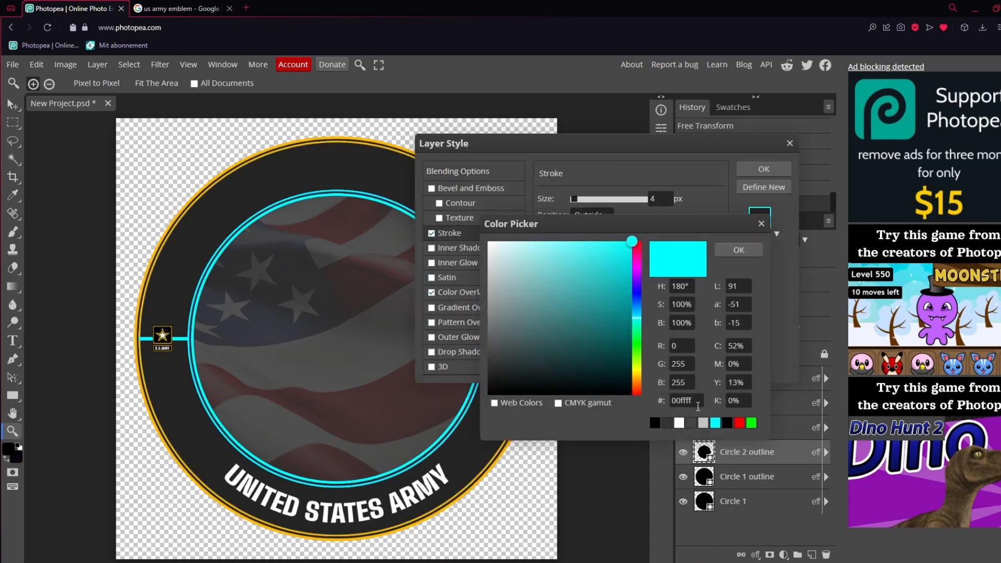
{"action": "type", "text": "ffba00"}
{"action": "key", "text": "Return"}
{"action": "left_click", "coordinate": [738, 250]}
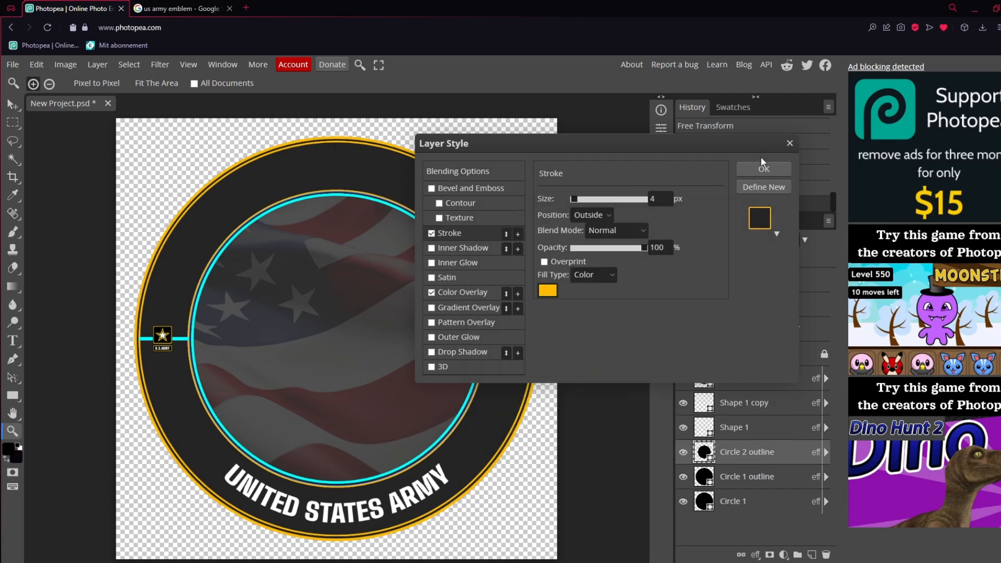
{"action": "left_click", "coordinate": [763, 169]}
Set the stroke colour of the Circle 2 shape around the flag to ffba00
{"action": "left_click", "coordinate": [772, 385]}
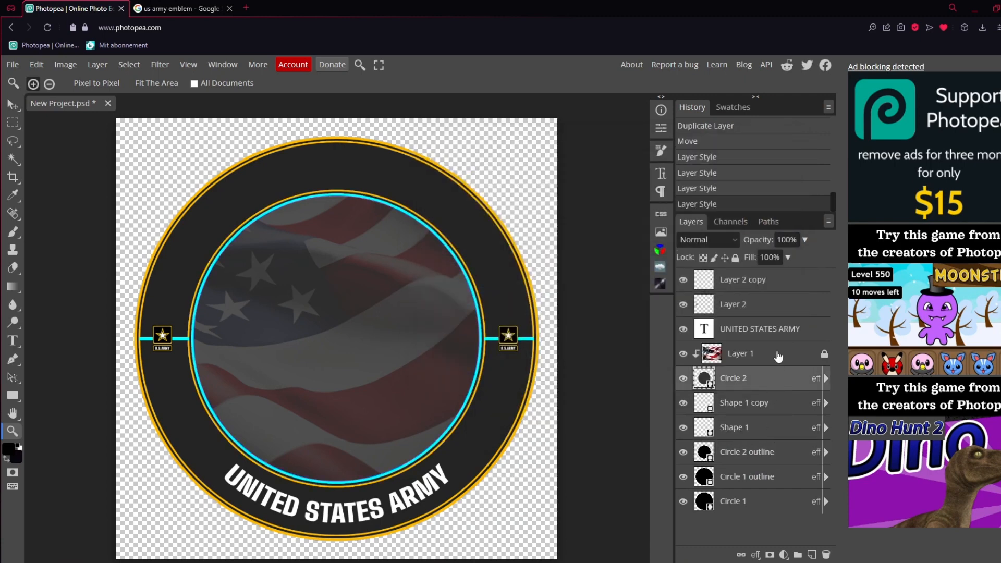
{"action": "double_click", "coordinate": [789, 375]}
{"action": "left_click", "coordinate": [450, 234]}
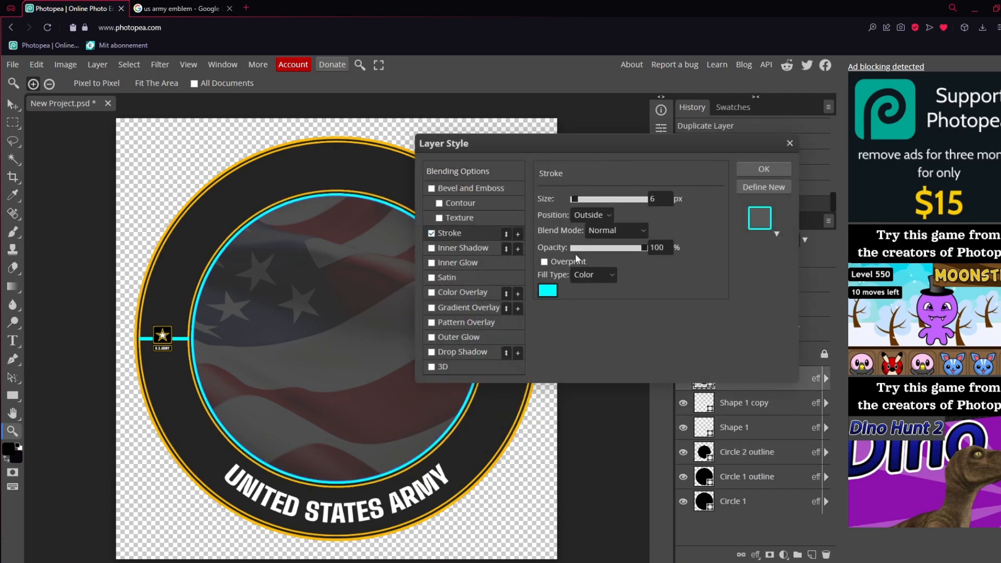
{"action": "left_click", "coordinate": [552, 291]}
{"action": "type", "text": "ffba00"}
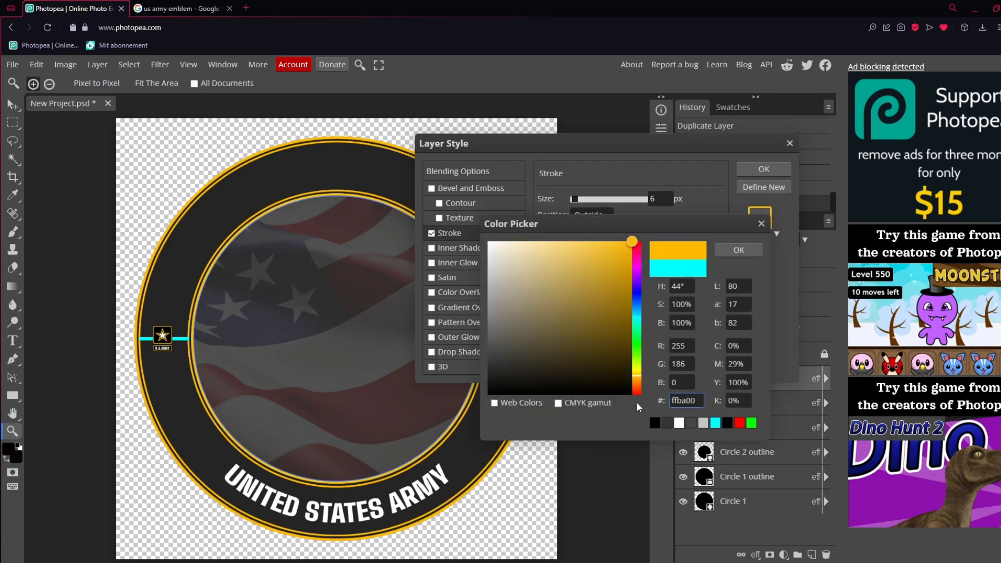
{"action": "left_click", "coordinate": [739, 250]}
{"action": "left_click", "coordinate": [764, 169]}
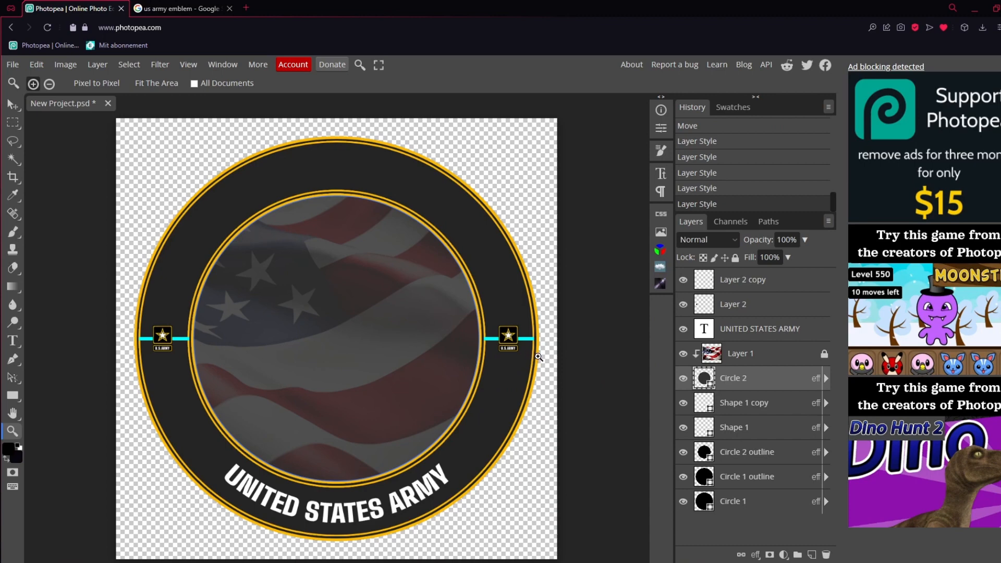
Change the Color Overlay of the Shape 1 divider line to golden yellow ffba00
{"action": "left_click", "coordinate": [780, 430]}
{"action": "double_click", "coordinate": [781, 429]}
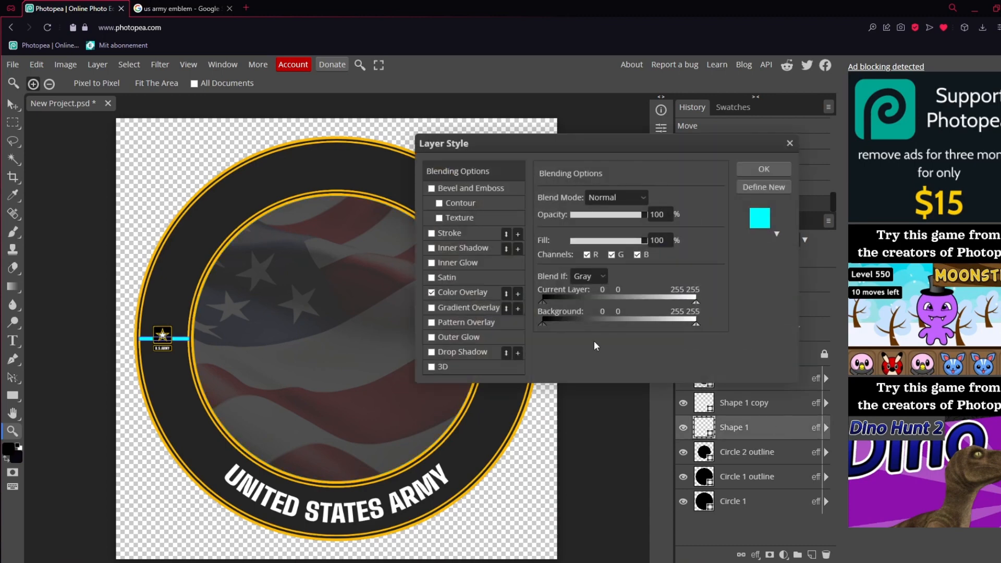
{"action": "left_click", "coordinate": [471, 290]}
{"action": "left_click", "coordinate": [691, 213]}
{"action": "double_click", "coordinate": [678, 400]}
{"action": "type", "text": "ffba00"}
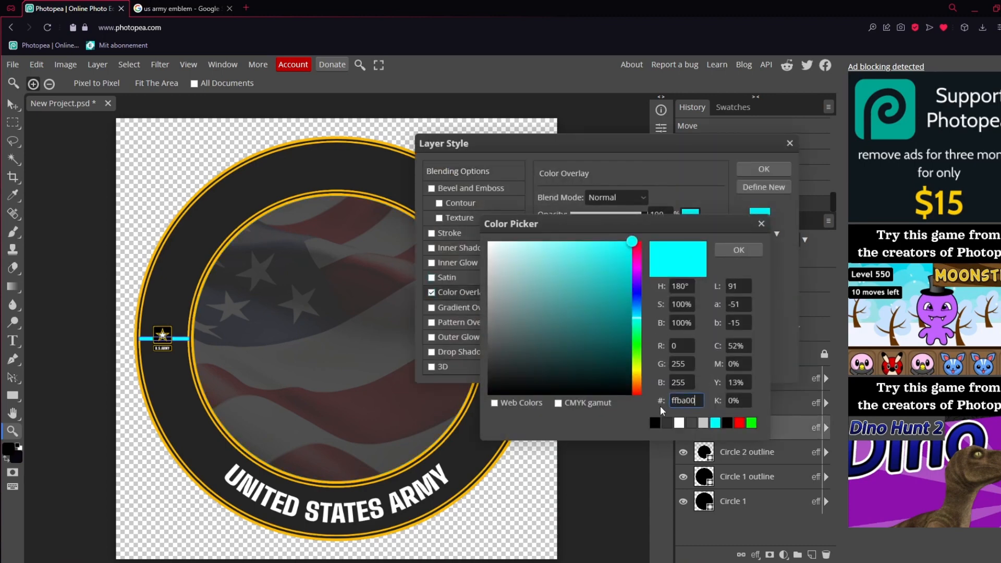
{"action": "key", "text": "Return"}
{"action": "left_click", "coordinate": [740, 252]}
{"action": "left_click", "coordinate": [763, 170]}
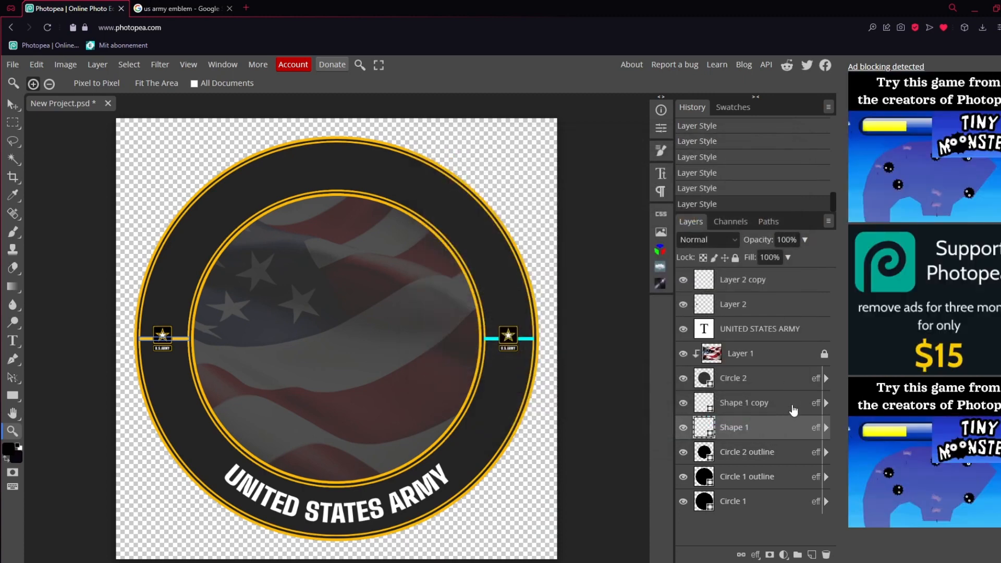
Set the Shape 1 copy divider's Color Overlay to ffba00, with the Satin effect left off
{"action": "double_click", "coordinate": [794, 407]}
{"action": "left_click", "coordinate": [468, 292]}
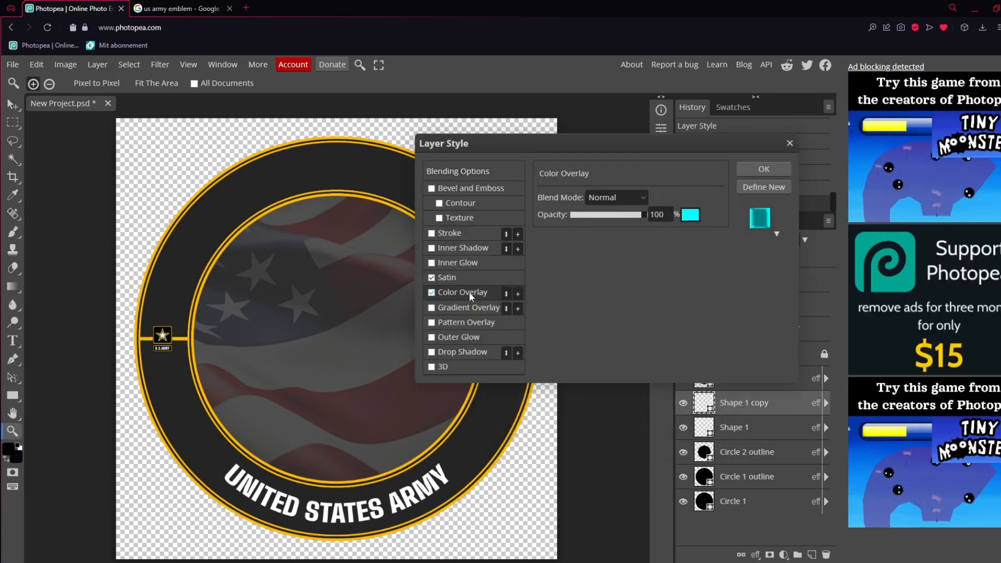
{"action": "left_click", "coordinate": [436, 279]}
{"action": "left_click", "coordinate": [690, 215]}
{"action": "left_click_drag", "start_coordinate": [702, 402], "coordinate": [638, 406]}
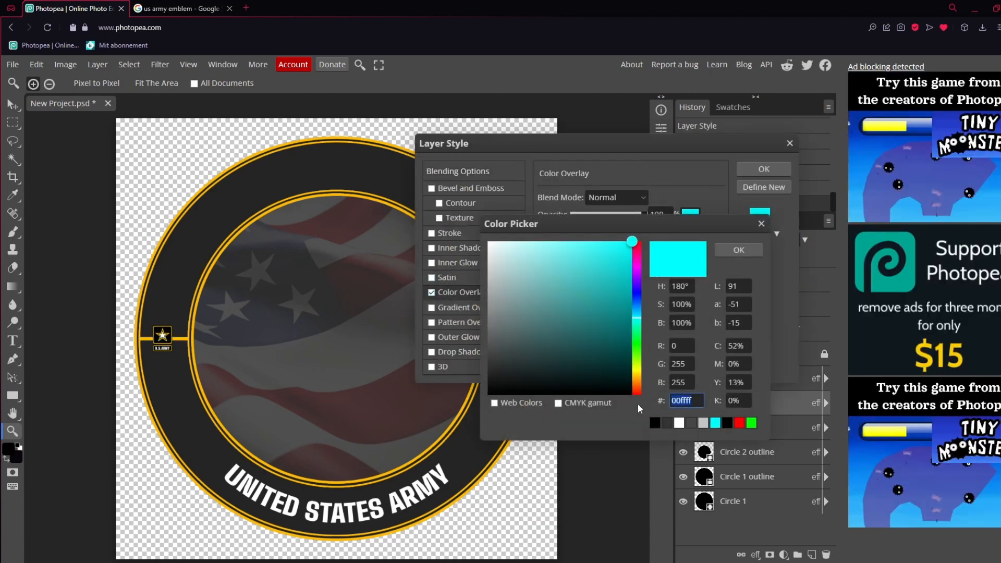
{"action": "type", "text": "ffba00"}
{"action": "left_click", "coordinate": [739, 251]}
{"action": "left_click", "coordinate": [764, 169]}
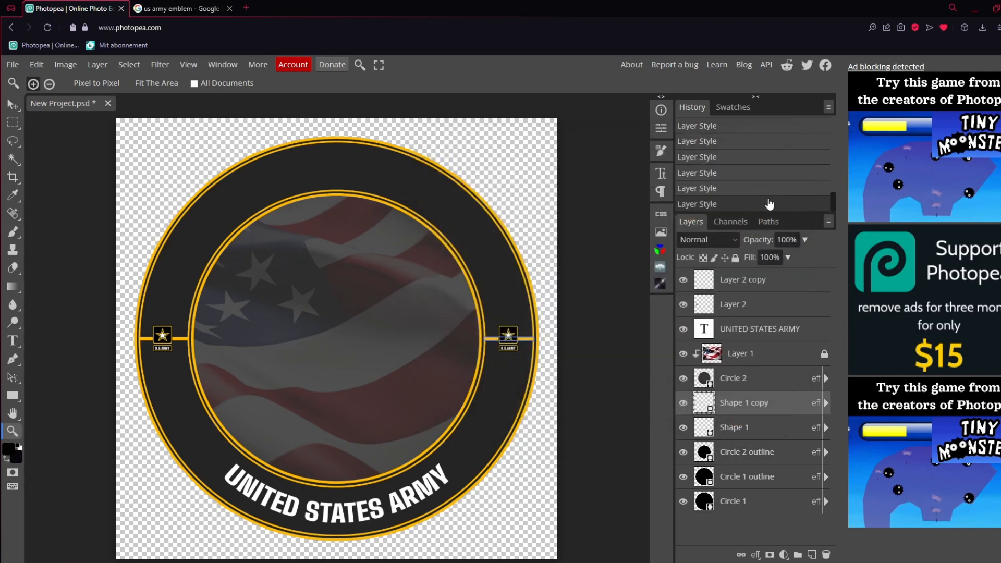
Make Layer 2 copy the active layer and search Google Images for "1st cavalry division"
{"action": "left_click", "coordinate": [775, 287]}
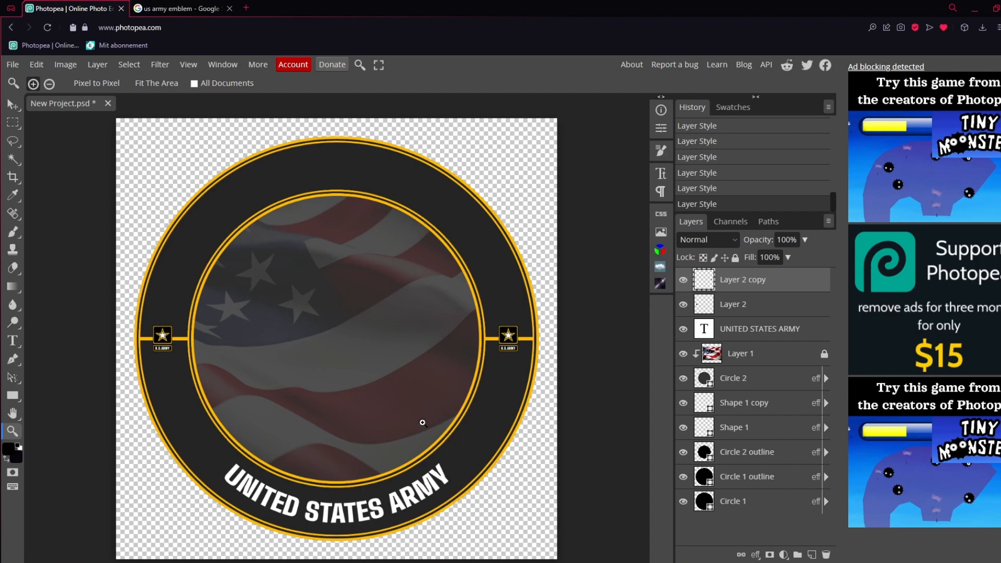
{"action": "left_click", "coordinate": [177, 9]}
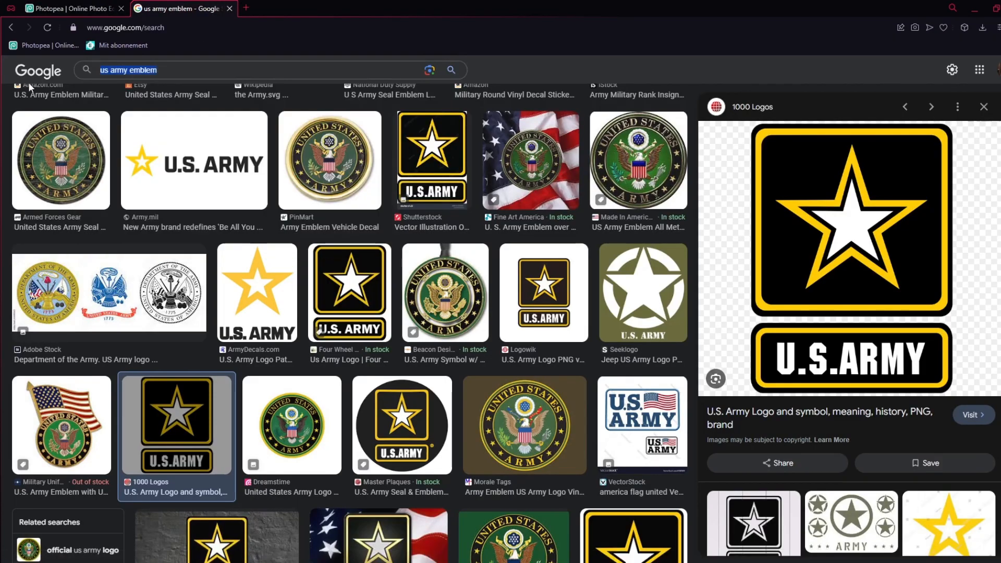
{"action": "type", "text": "1st cavalr"}
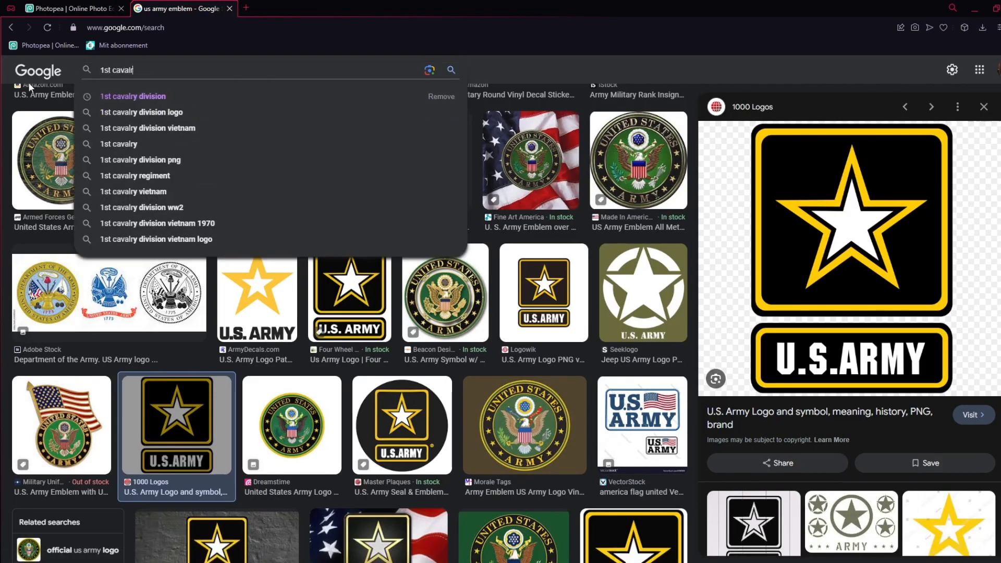
{"action": "key", "text": "Down"}
{"action": "key", "text": "Return"}
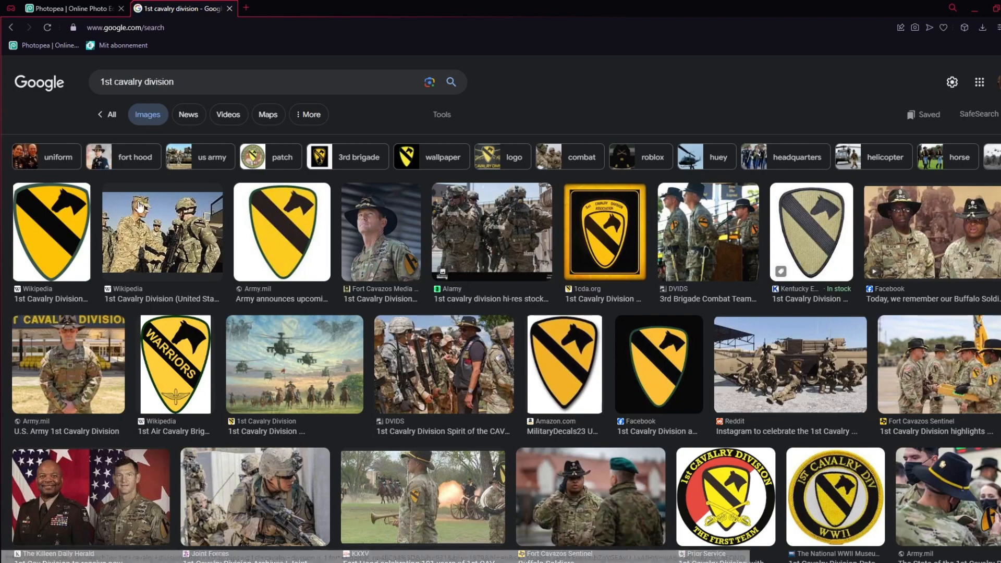
Copy the plain yellow 1st Cavalry Division shield from the Wikipedia result and paste it into the Photopea logo
{"action": "left_click", "coordinate": [83, 250]}
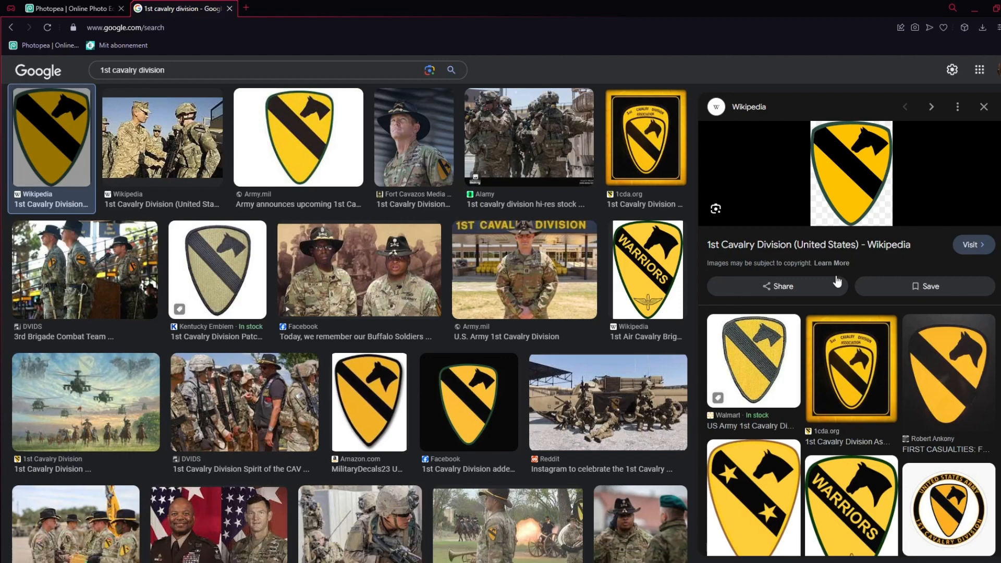
{"action": "right_click", "coordinate": [853, 183]}
{"action": "left_click", "coordinate": [883, 297]}
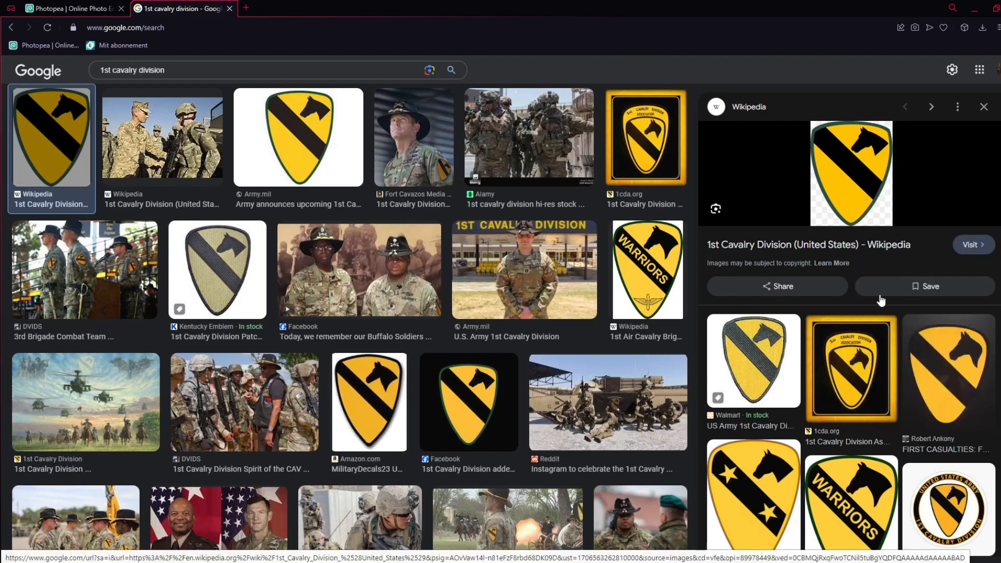
{"action": "left_click", "coordinate": [120, 5]}
{"action": "key", "text": "ctrl+v"}
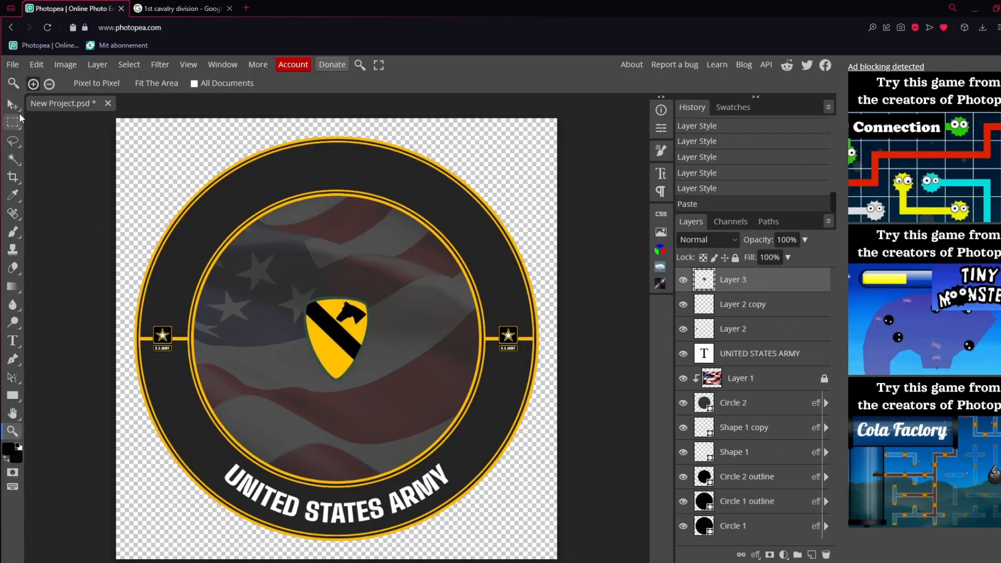
Enlarge the pasted plain shield around its centre so it fills much of the inner flag circle
{"action": "left_click_drag", "start_coordinate": [368, 300], "coordinate": [408, 249]}
{"action": "left_click", "coordinate": [482, 84]}
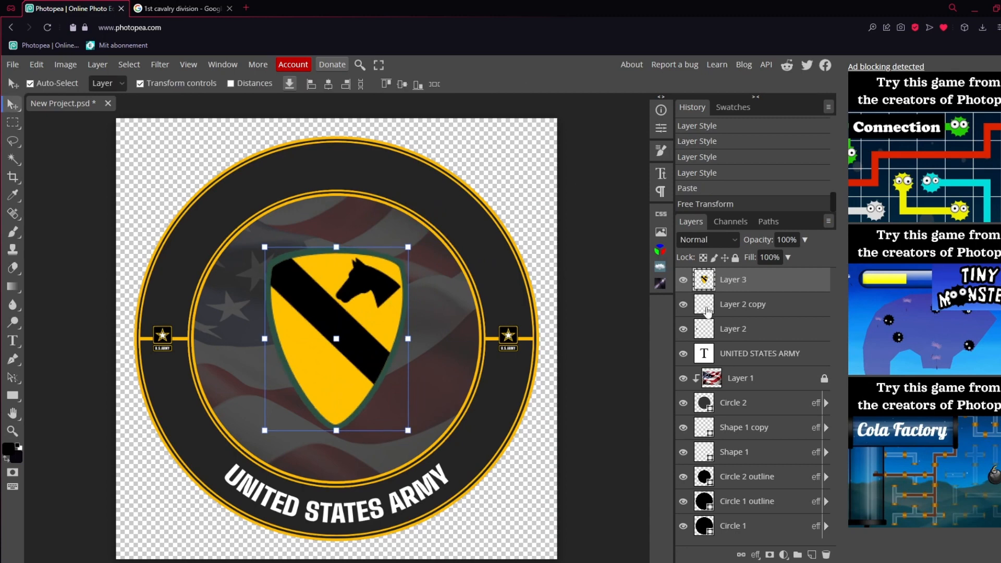
{"action": "left_click", "coordinate": [743, 338]}
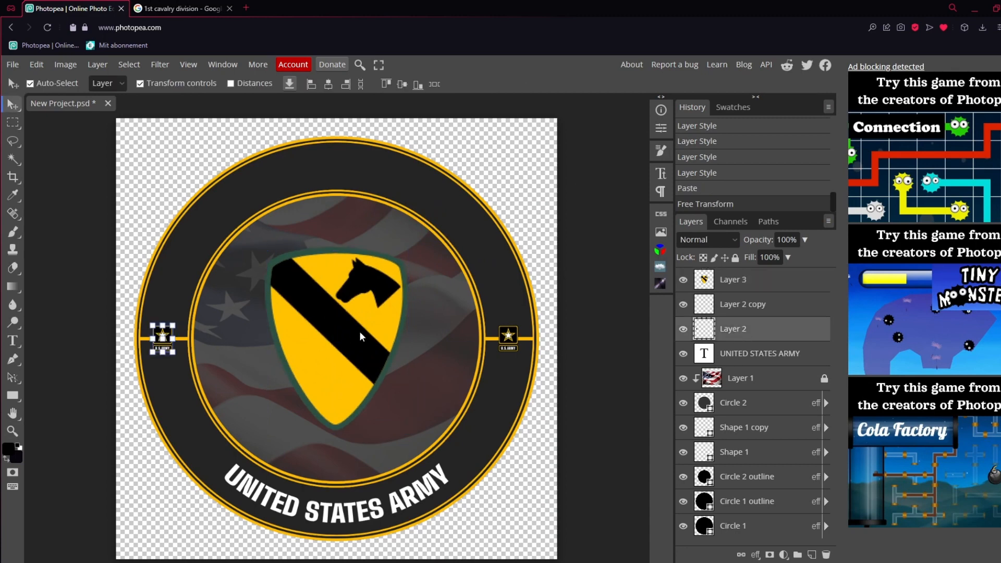
Switch to the Google image results and copy the WARRIORS shield from the 1st Air Cavalry Brigade Wikipedia result
{"action": "left_click", "coordinate": [180, 9]}
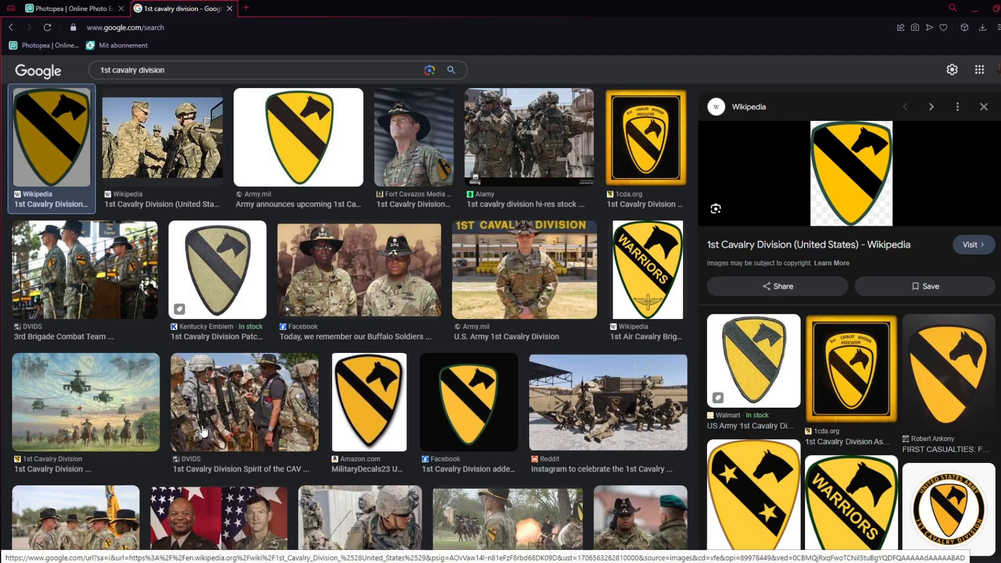
{"action": "left_click", "coordinate": [651, 297]}
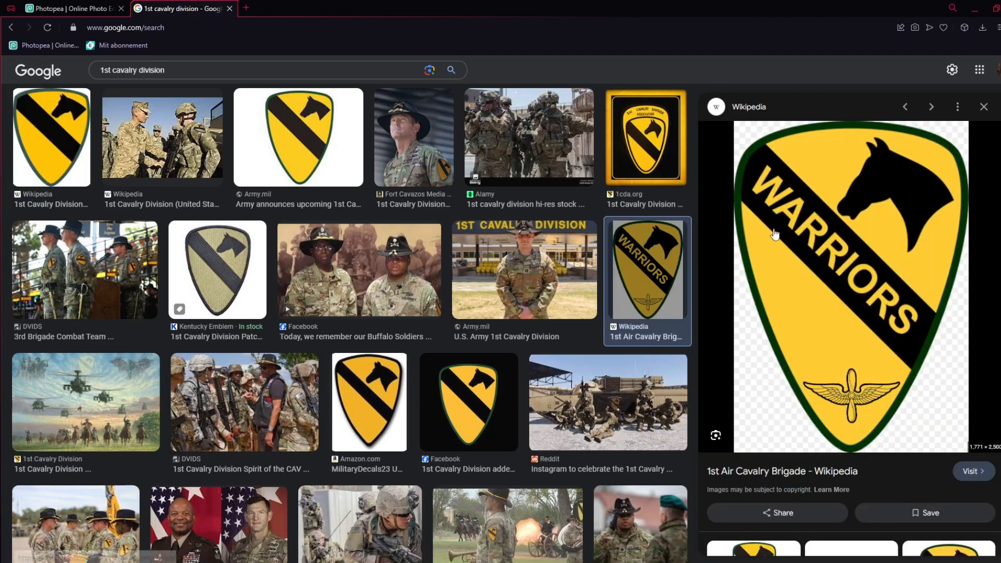
{"action": "right_click", "coordinate": [793, 277]}
{"action": "left_click", "coordinate": [887, 318]}
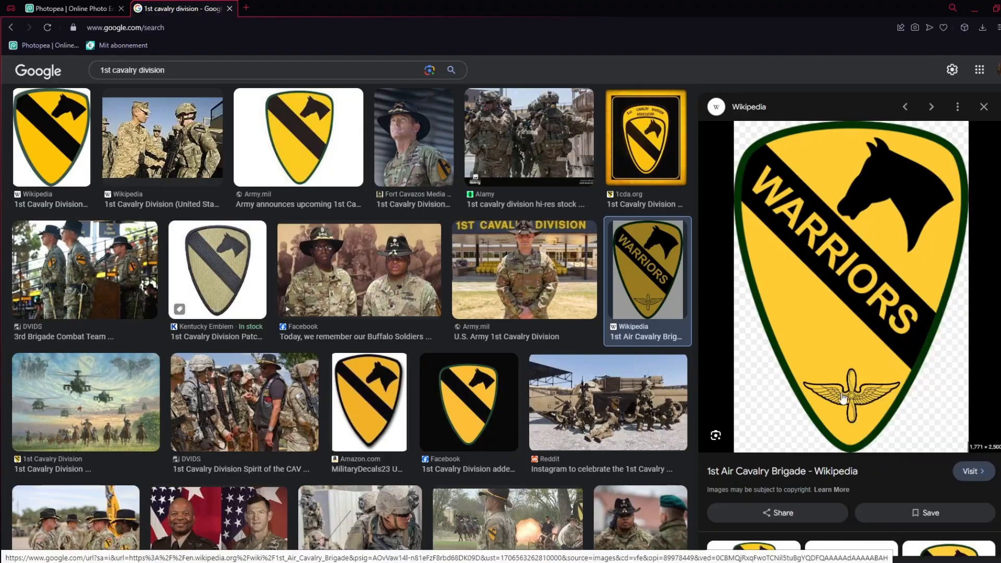
Return to Photopea, delete the plain shield on Layer 3 and paste the copied WARRIORS shield
{"action": "left_click", "coordinate": [61, 5]}
{"action": "left_click", "coordinate": [733, 280]}
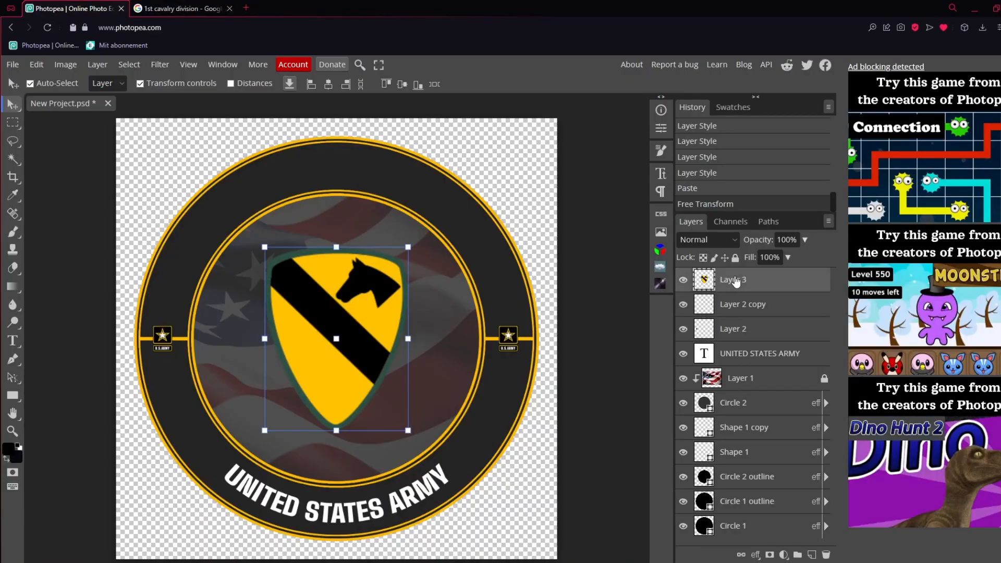
{"action": "key", "text": "Delete"}
{"action": "key", "text": "ctrl+v"}
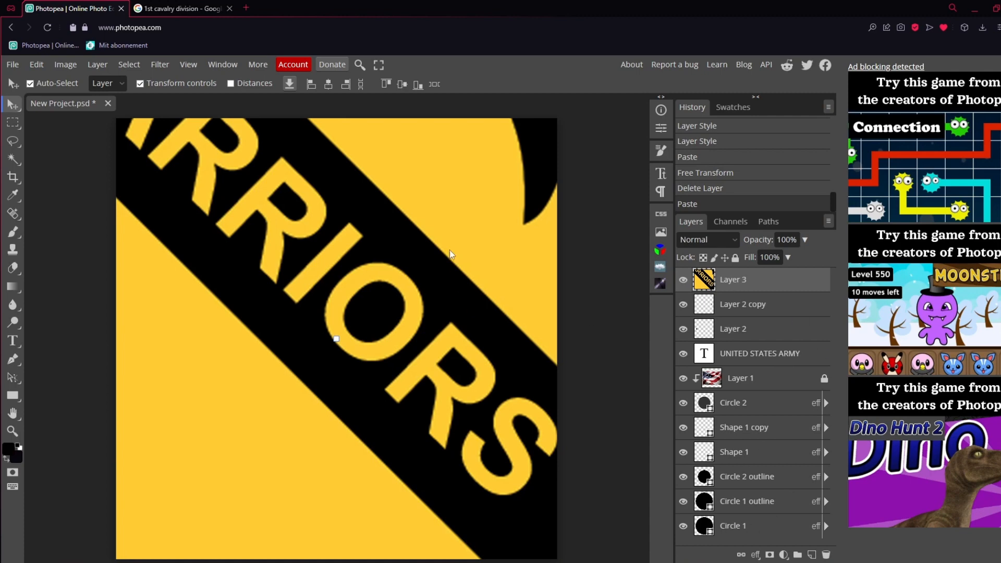
Scale the oversized WARRIORS shield down to 33.25% and move it over the logo's inner circle
{"action": "left_click_drag", "start_coordinate": [453, 255], "coordinate": [476, 342]}
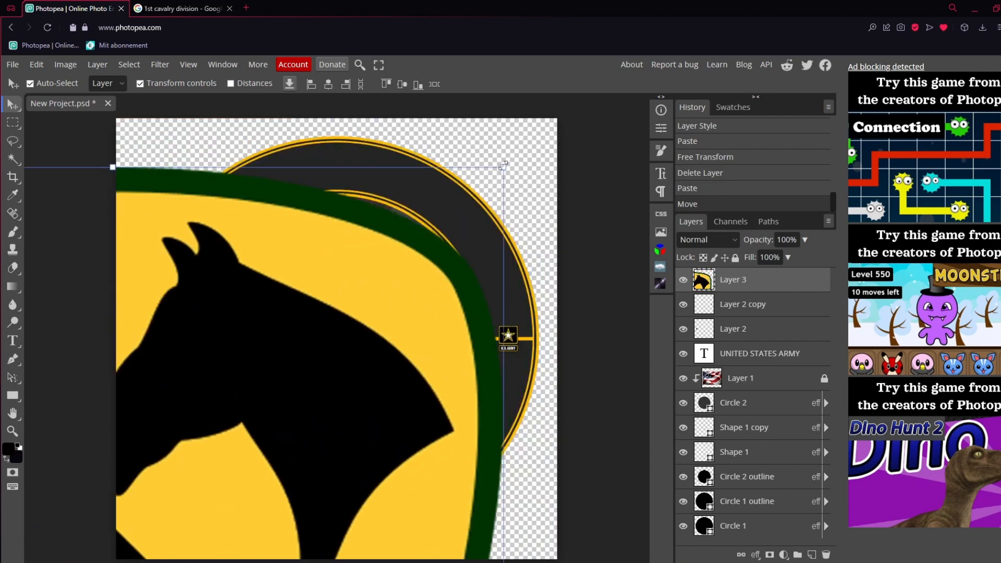
{"action": "left_click_drag", "start_coordinate": [504, 167], "coordinate": [93, 540]}
{"action": "scroll", "coordinate": [107, 522], "scroll_direction": "down", "scroll_amount": 4}
{"action": "left_click_drag", "start_coordinate": [124, 462], "coordinate": [379, 139]}
{"action": "scroll", "coordinate": [432, 313], "scroll_direction": "up", "scroll_amount": 3}
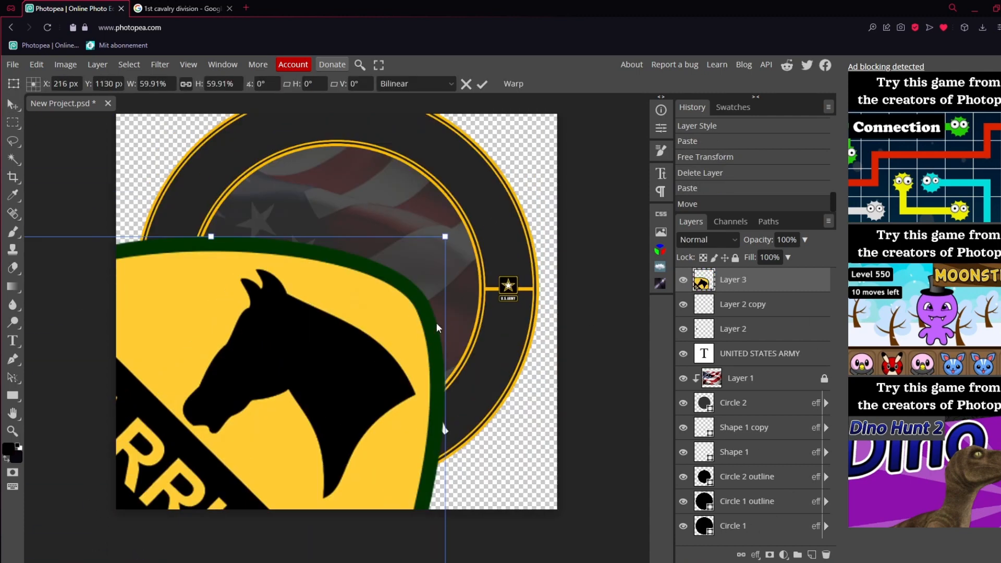
{"action": "left_click_drag", "start_coordinate": [445, 236], "coordinate": [237, 531]}
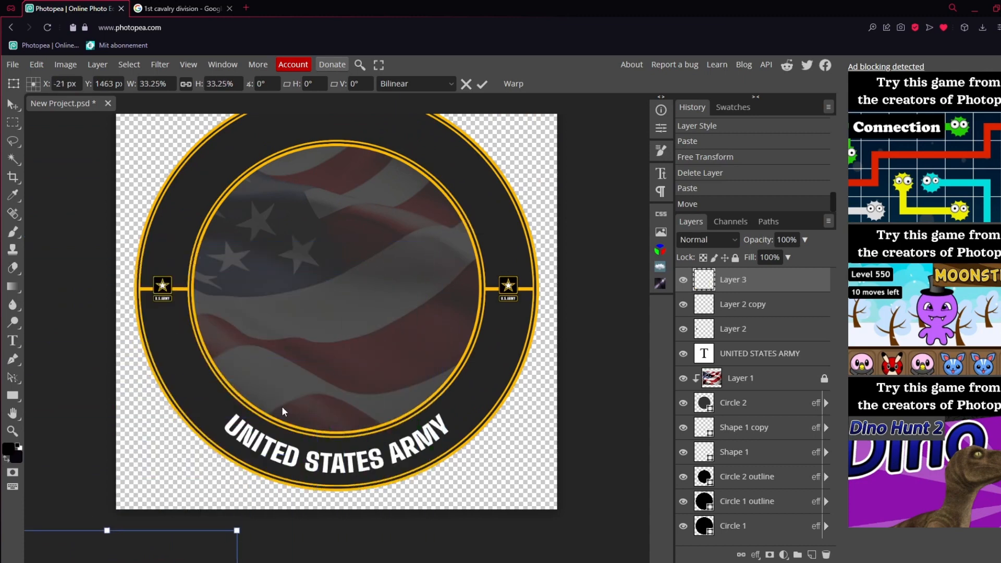
{"action": "scroll", "coordinate": [284, 412], "scroll_direction": "down", "scroll_amount": 2}
{"action": "left_click_drag", "start_coordinate": [151, 547], "coordinate": [256, 205]}
{"action": "scroll", "coordinate": [432, 225], "scroll_direction": "up", "scroll_amount": 3}
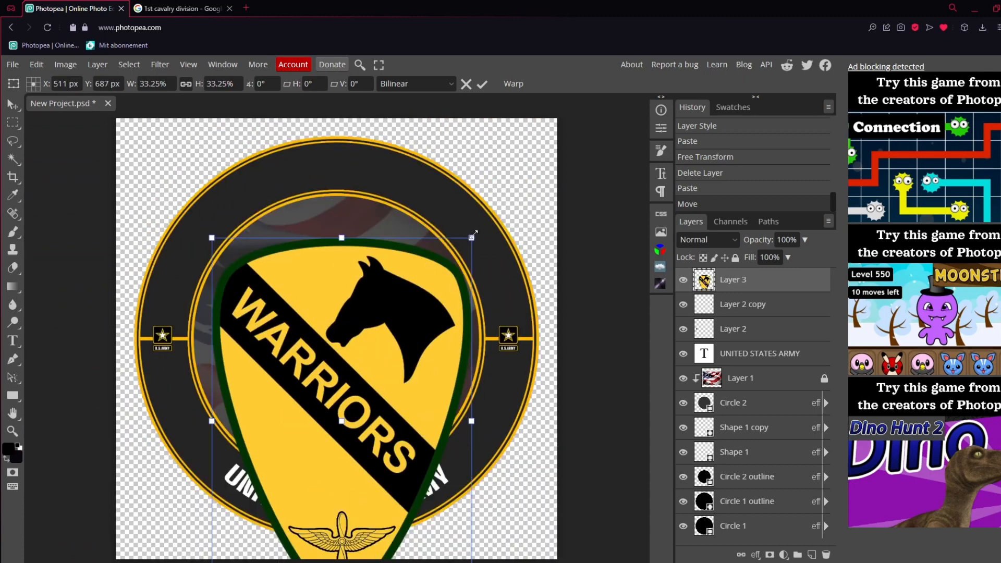
Shrink the WARRIORS shield to fit inside the inner flag circle, centred at X 500 px, Y 500 px
{"action": "left_click_drag", "start_coordinate": [475, 235], "coordinate": [451, 188]}
{"action": "left_click_drag", "start_coordinate": [430, 254], "coordinate": [401, 282]}
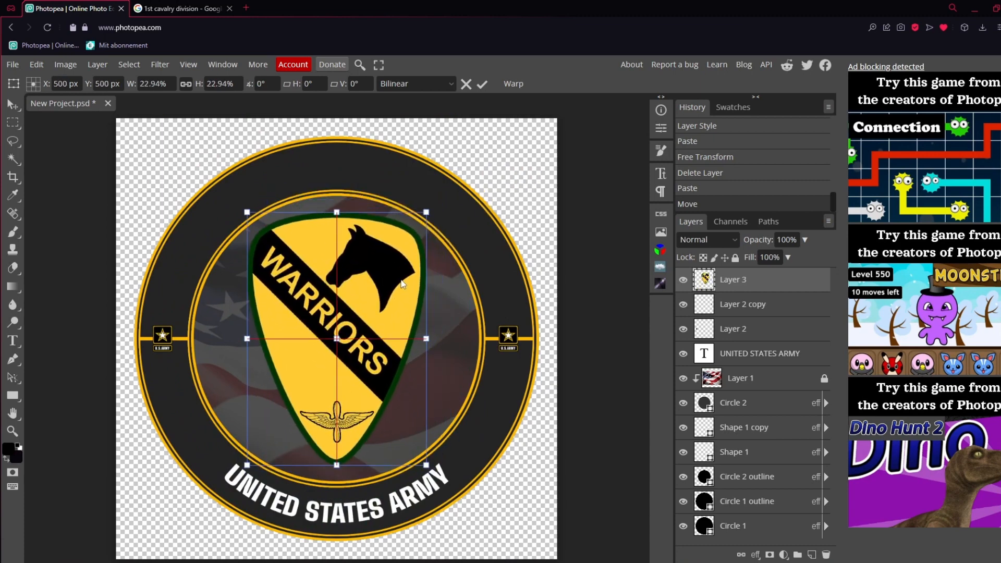
{"action": "left_click_drag", "start_coordinate": [426, 213], "coordinate": [412, 233]}
{"action": "left_click", "coordinate": [483, 84]}
{"action": "left_click", "coordinate": [769, 333]}
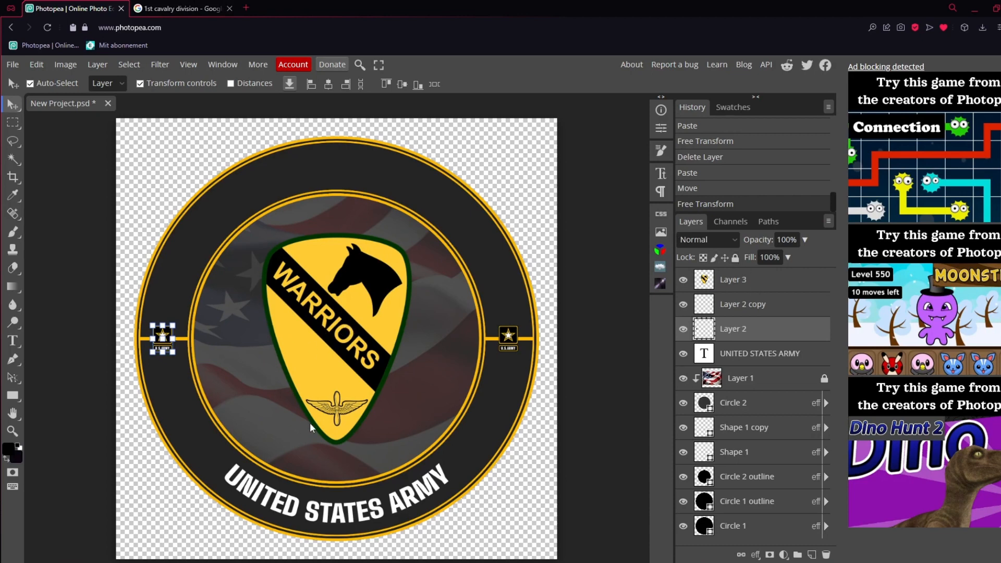
Add a Drop Shadow to the WARRIORS shield on Layer 3 with a 168° angle and 16 px distance
{"action": "left_click", "coordinate": [776, 285]}
{"action": "double_click", "coordinate": [786, 281]}
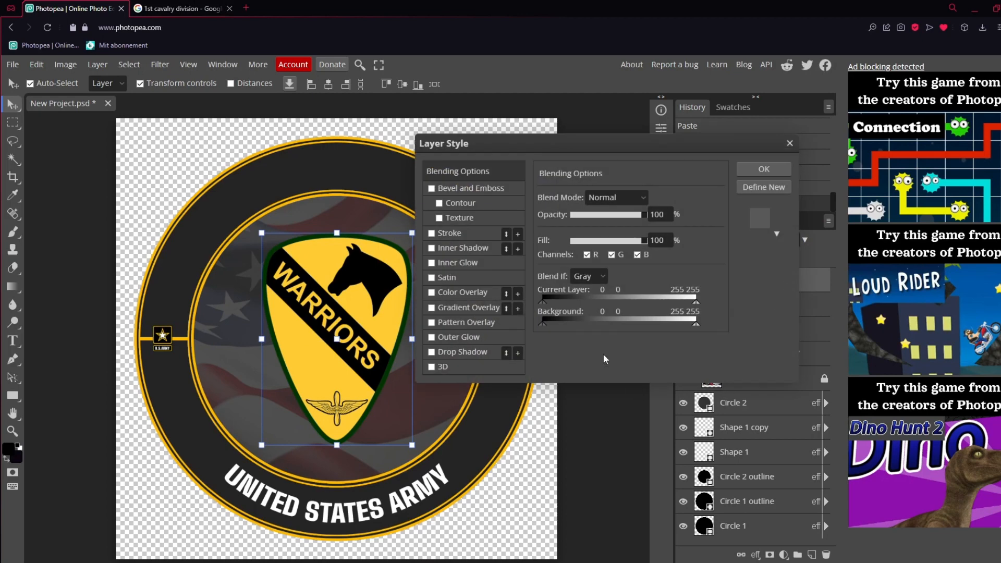
{"action": "left_click", "coordinate": [432, 352]}
{"action": "left_click", "coordinate": [476, 356]}
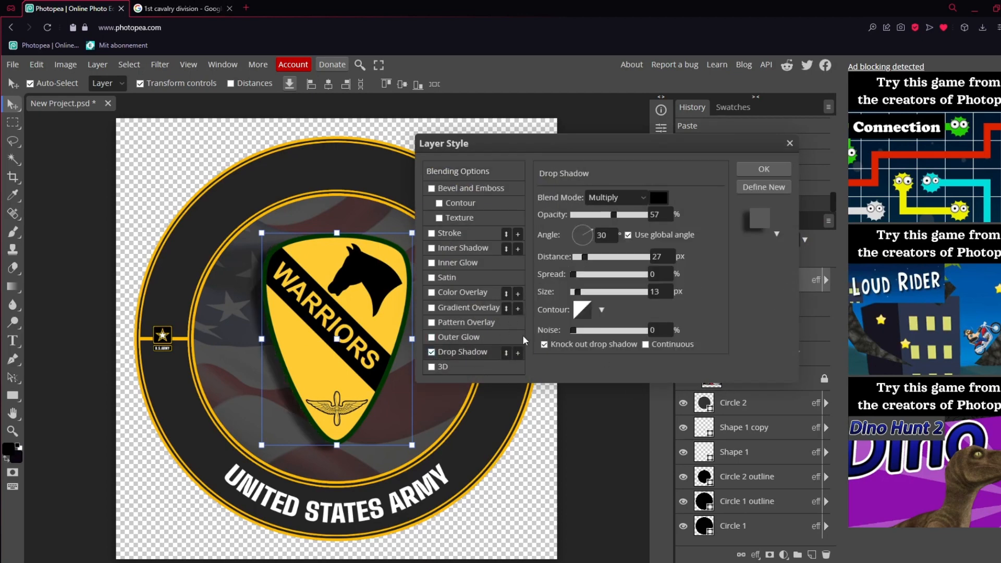
{"action": "left_click_drag", "start_coordinate": [585, 237], "coordinate": [583, 257]}
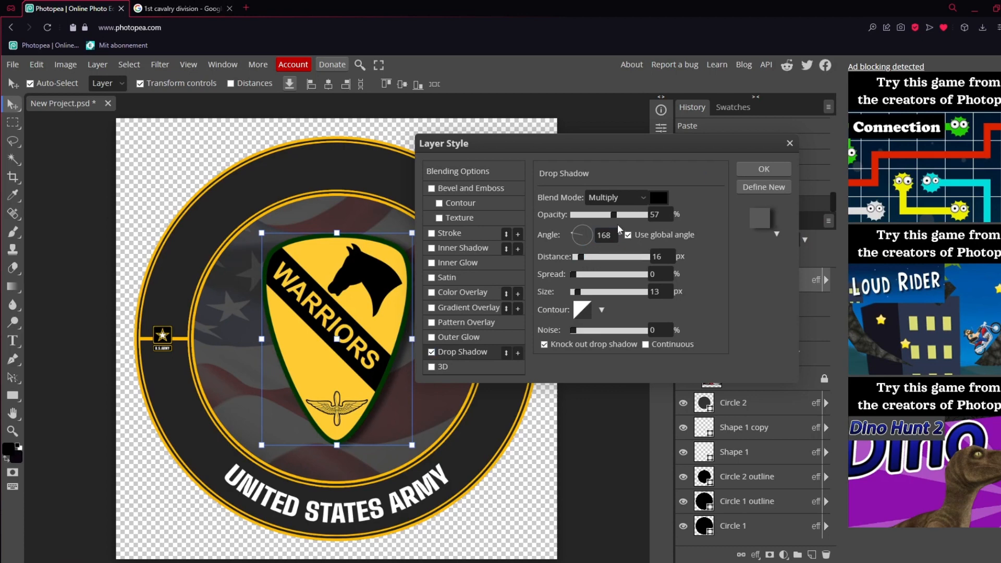
Set the shield's shadow to 100% opacity and Normal blend mode, increase its size slightly and apply the style
{"action": "left_click_drag", "start_coordinate": [614, 215], "coordinate": [648, 214]}
{"action": "left_click", "coordinate": [620, 199]}
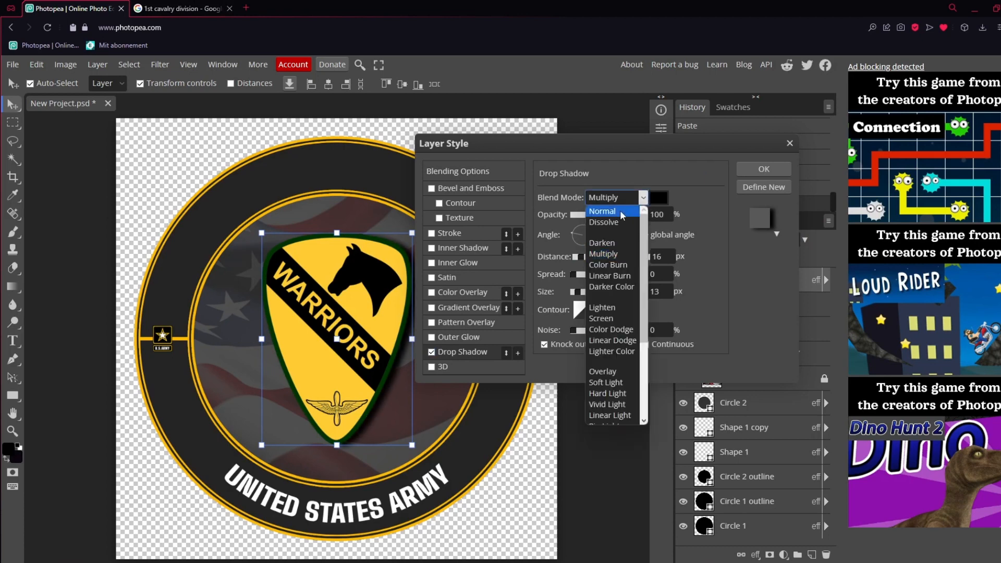
{"action": "left_click", "coordinate": [622, 212]}
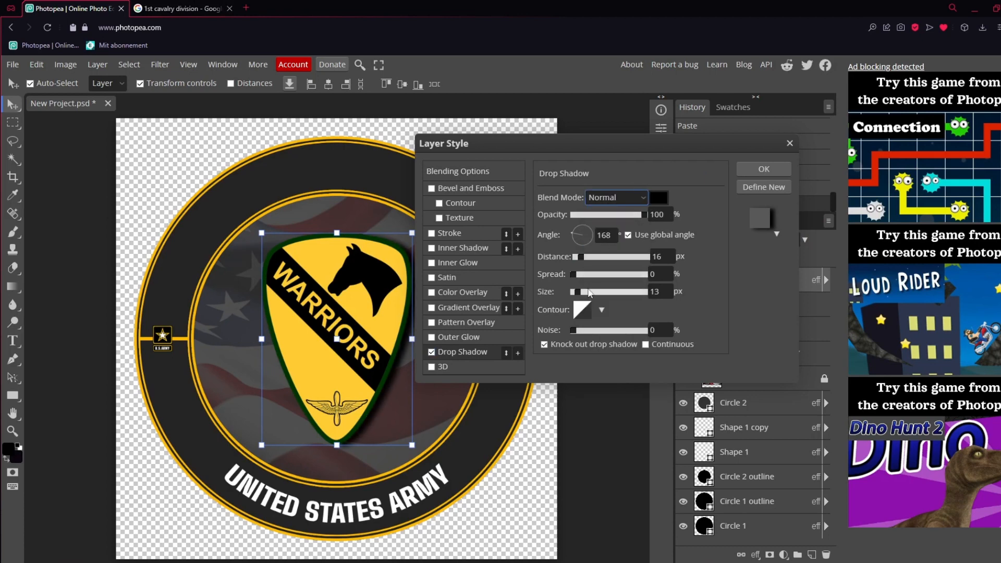
{"action": "left_click_drag", "start_coordinate": [578, 293], "coordinate": [583, 296]}
{"action": "left_click", "coordinate": [765, 169]}
{"action": "left_click", "coordinate": [778, 311]}
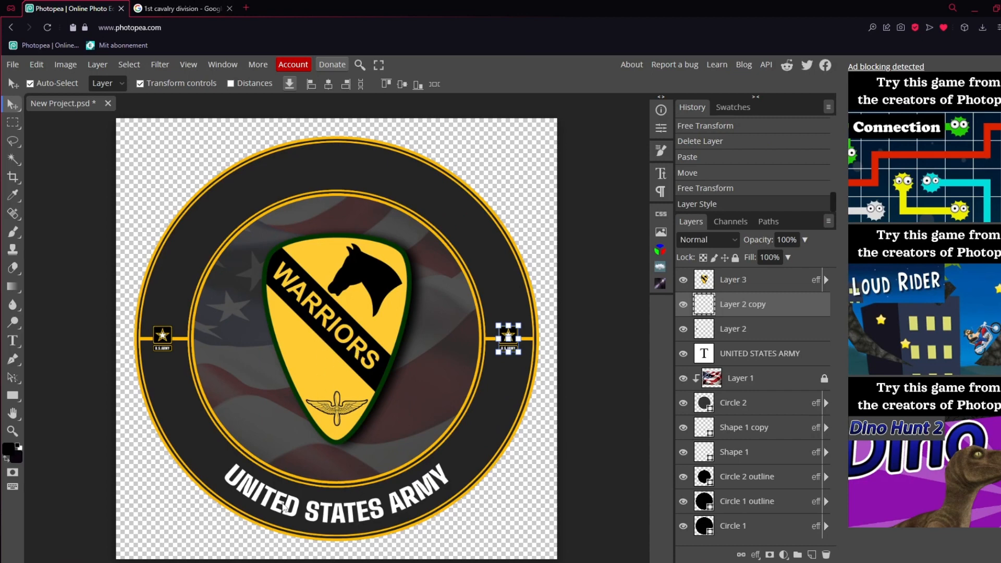
{"action": "left_click", "coordinate": [180, 8]}
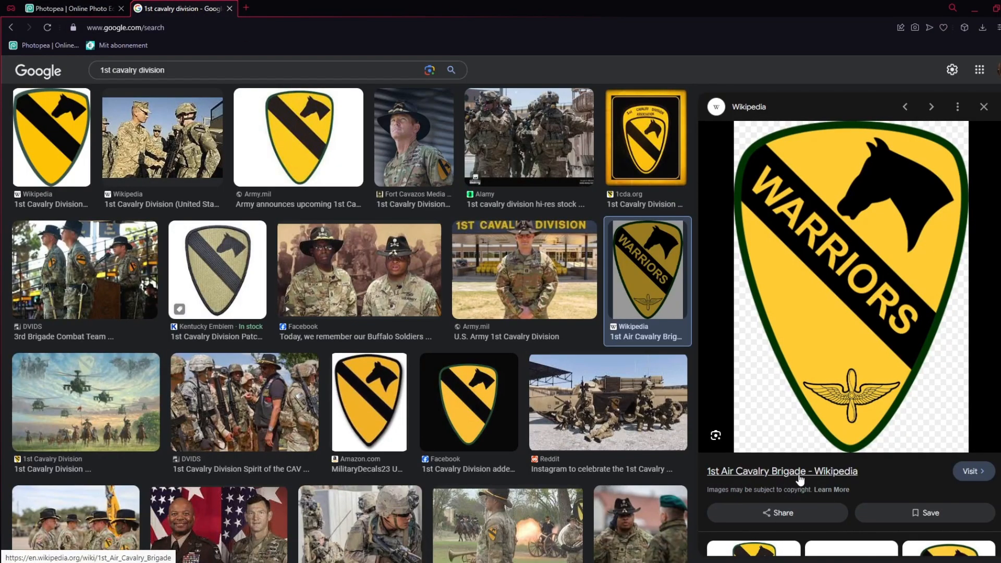
{"action": "left_click", "coordinate": [100, 6]}
Move the UNITED STATES ARMY text layer up the stack to directly below Layer 3
{"action": "left_click", "coordinate": [765, 363]}
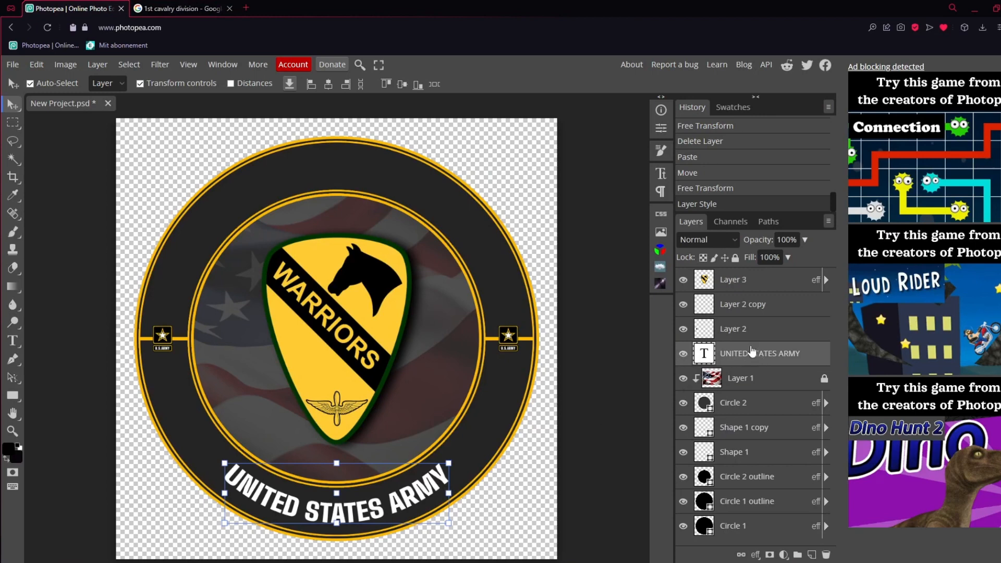
{"action": "left_click_drag", "start_coordinate": [751, 352], "coordinate": [754, 287]}
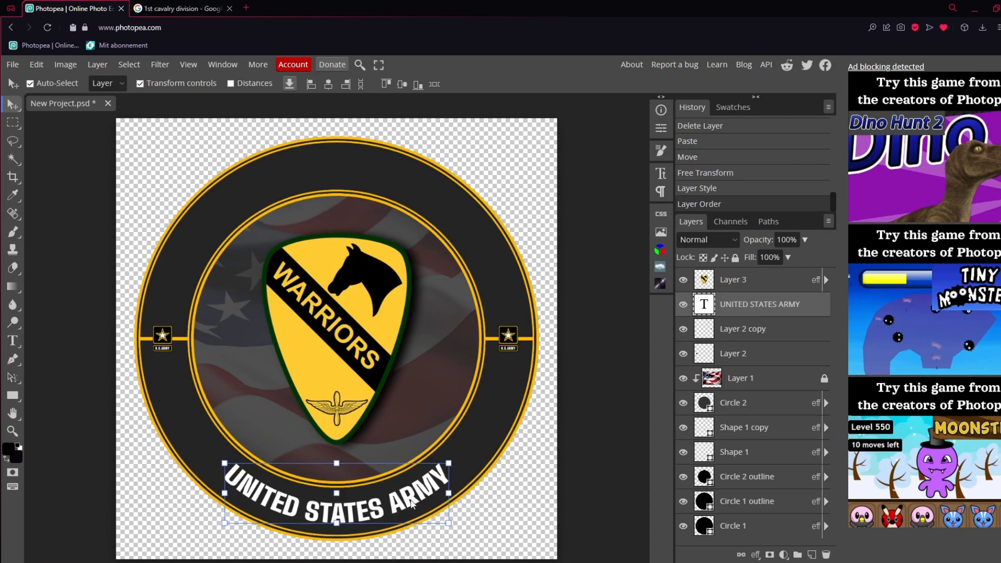
Duplicate the UNITED STATES ARMY text, move the copy to the upper ring and replace its wording with 1ST AIR CAVALRY BRIGADE
{"action": "key", "text": "ctrl+j"}
{"action": "left_click_drag", "start_coordinate": [412, 503], "coordinate": [406, 198]}
{"action": "double_click", "coordinate": [407, 198]}
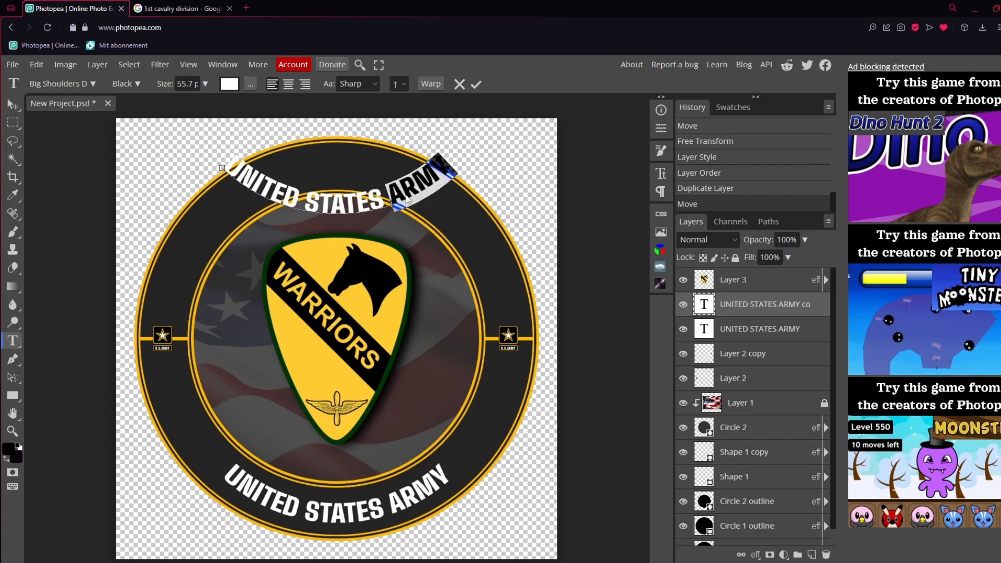
{"action": "key", "text": "ctrl+a"}
{"action": "key", "text": "Delete"}
{"action": "type", "text": "1ST A"}
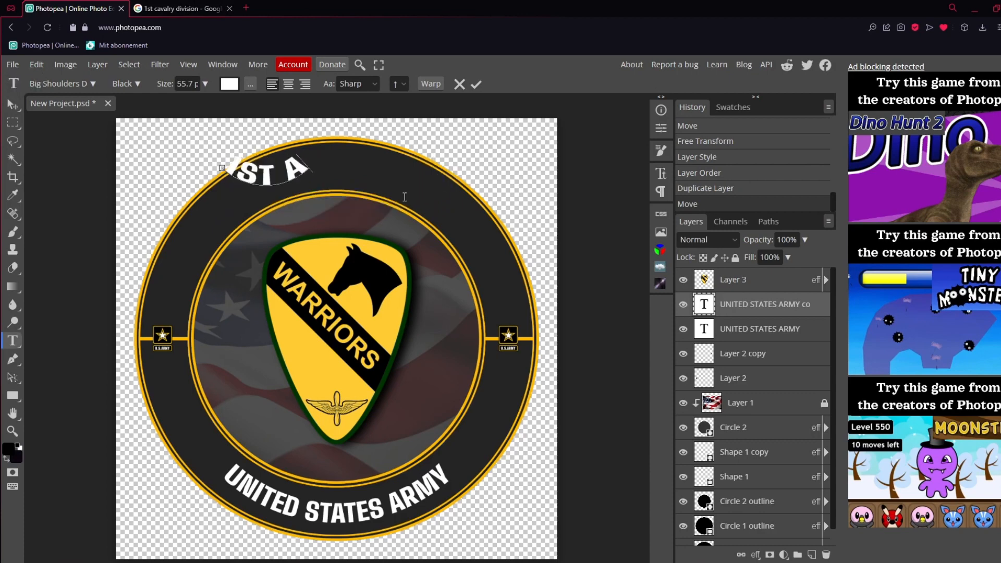
{"action": "type", "text": "IR CAVALRY BRIGADE"}
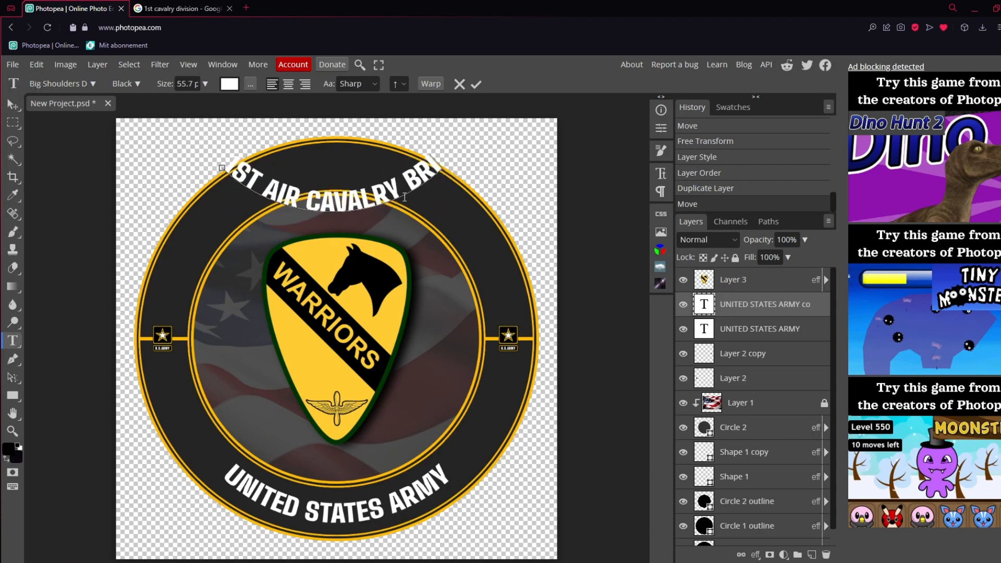
{"action": "left_click", "coordinate": [477, 84]}
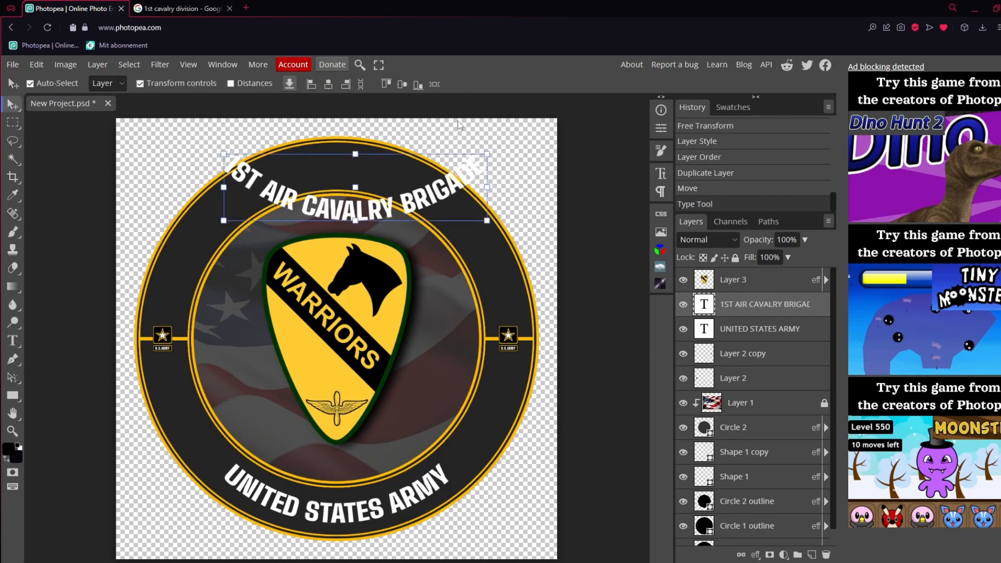
Bend the 1ST AIR CAVALRY BRIGADE text upward with a 55% Arc warp and centre it inside the upper ring
{"action": "left_click_drag", "start_coordinate": [396, 211], "coordinate": [384, 212]}
{"action": "double_click", "coordinate": [384, 209]}
{"action": "left_click", "coordinate": [382, 208]}
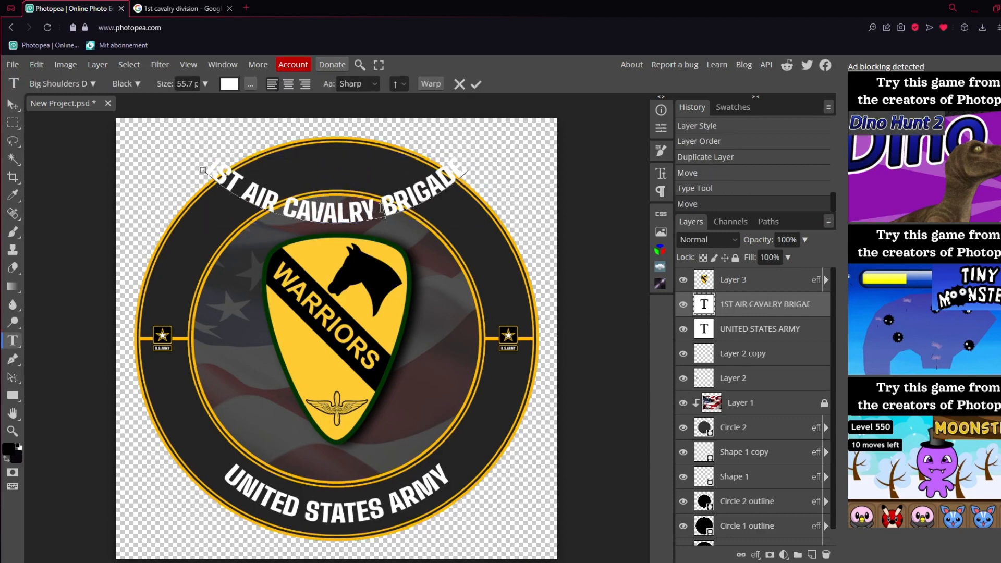
{"action": "key", "text": "ctrl+a"}
{"action": "left_click", "coordinate": [426, 84]}
{"action": "left_click_drag", "start_coordinate": [174, 234], "coordinate": [220, 237]}
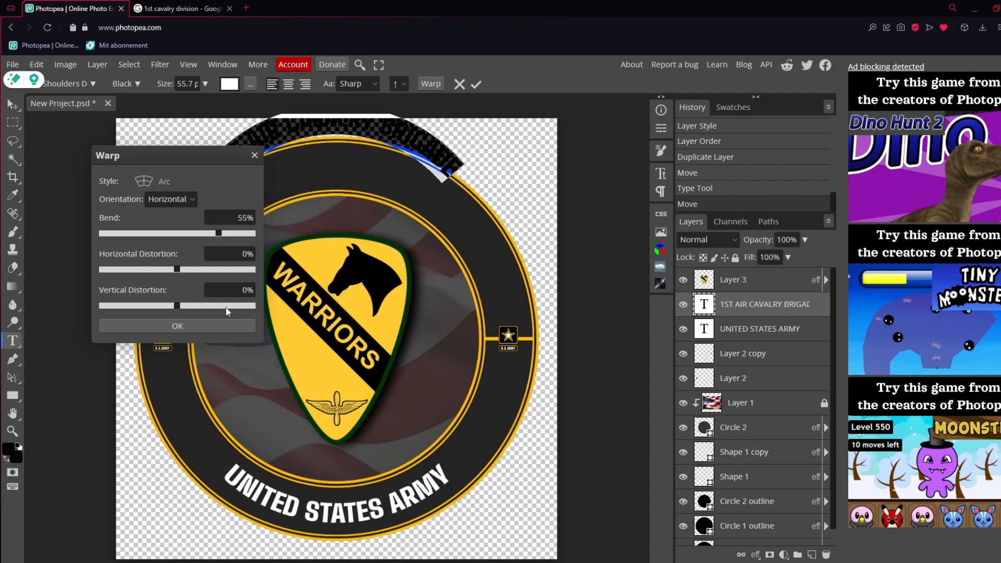
{"action": "left_click", "coordinate": [177, 326]}
{"action": "left_click", "coordinate": [475, 88]}
{"action": "left_click_drag", "start_coordinate": [414, 148], "coordinate": [414, 194]}
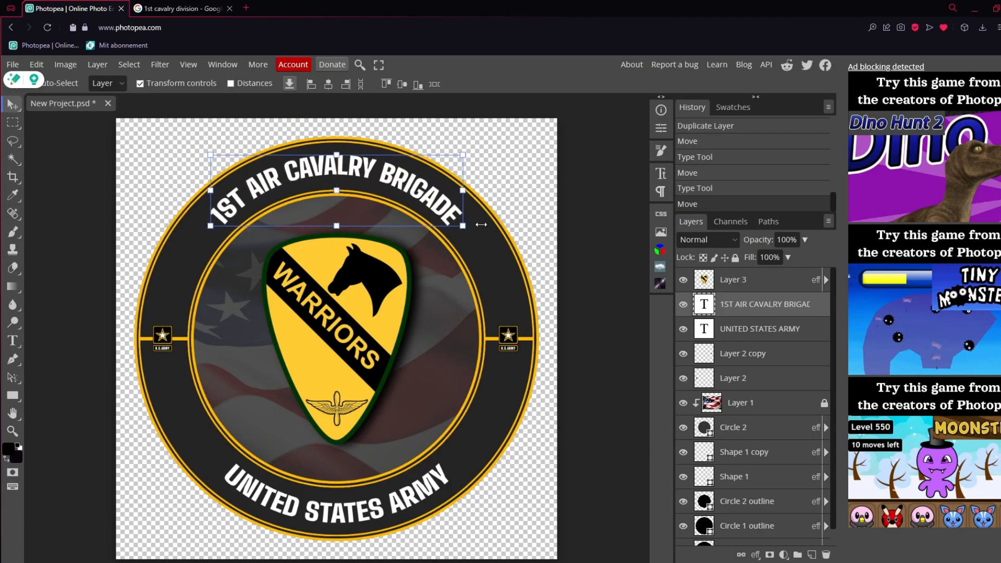
Fine-tune the Arc warp and position of the 1ST AIR CAVALRY BRIGADE text, then select the UNITED STATES ARMY layer
{"action": "left_click", "coordinate": [708, 374]}
{"action": "left_click", "coordinate": [759, 354]}
{"action": "left_click", "coordinate": [765, 328]}
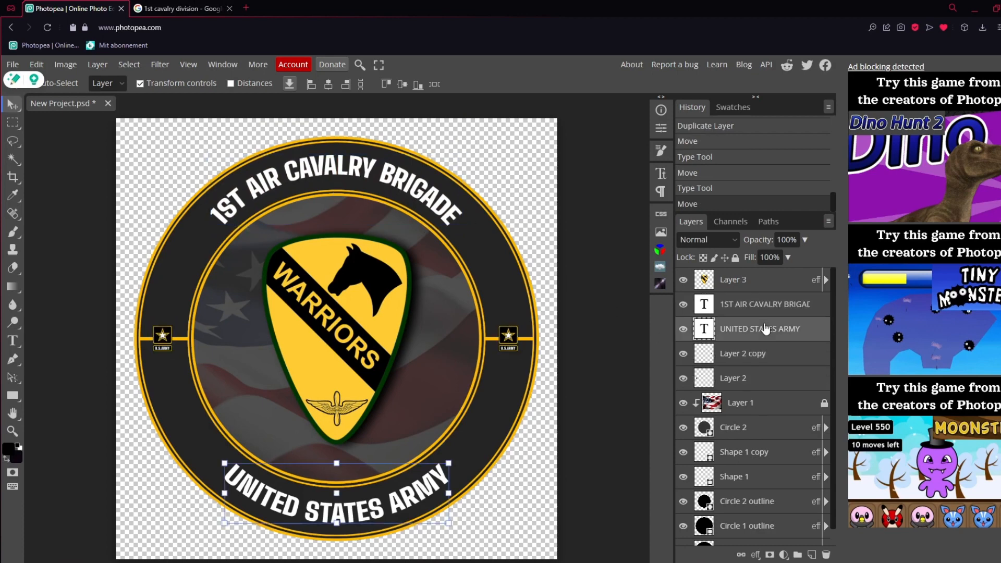
{"action": "double_click", "coordinate": [384, 179]}
{"action": "left_click", "coordinate": [431, 83]}
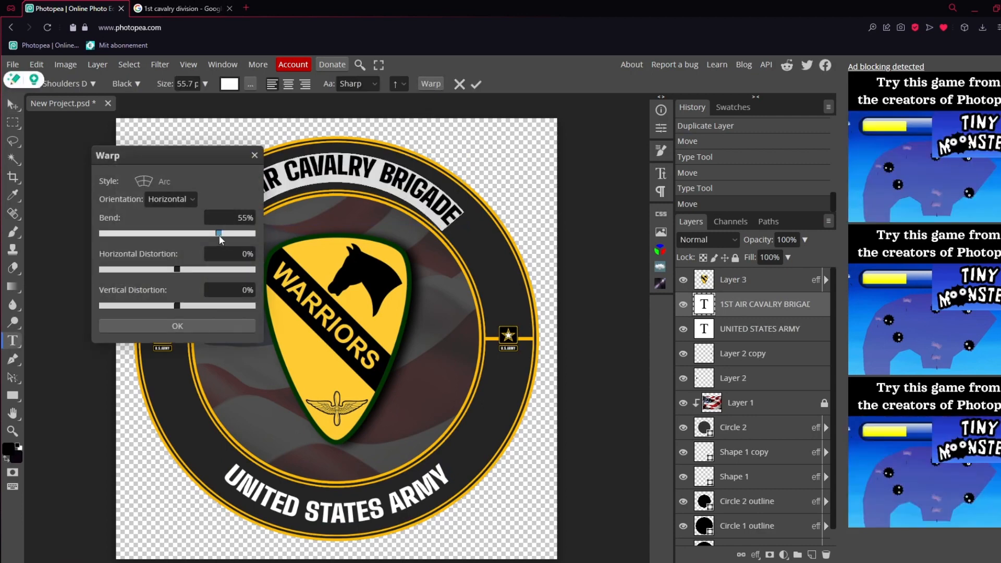
{"action": "left_click", "coordinate": [214, 327]}
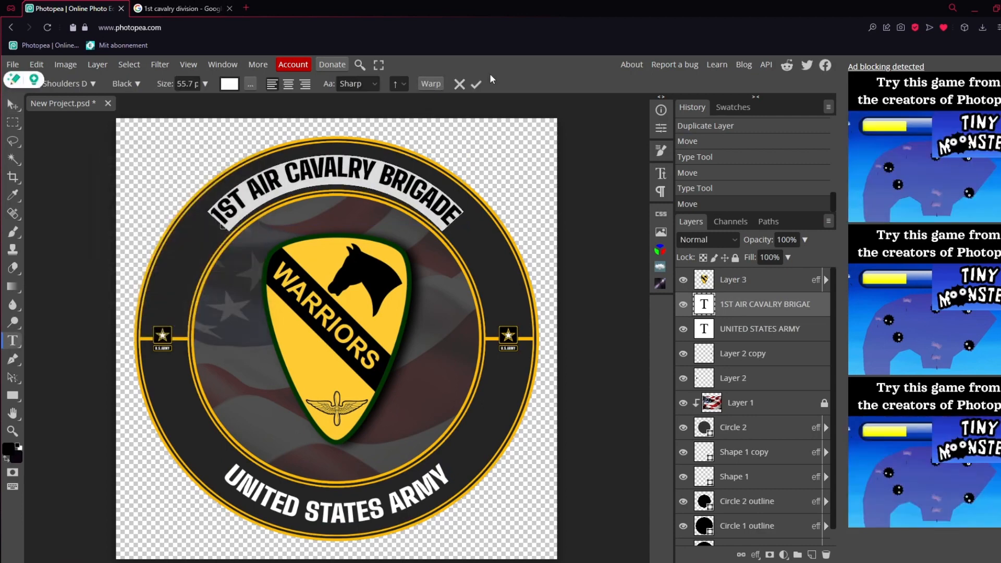
{"action": "left_click", "coordinate": [476, 84]}
{"action": "key", "text": "v"}
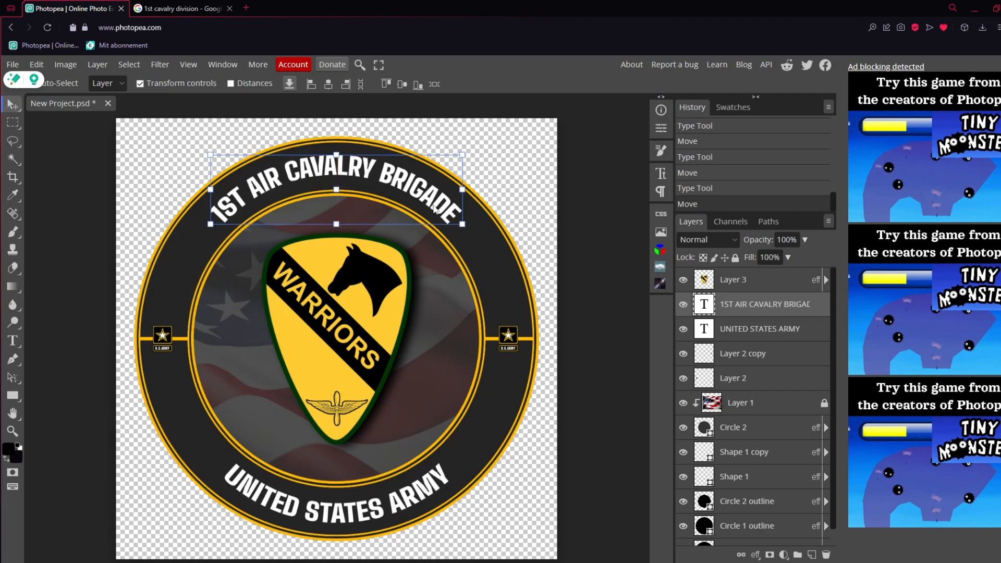
{"action": "left_click", "coordinate": [749, 334]}
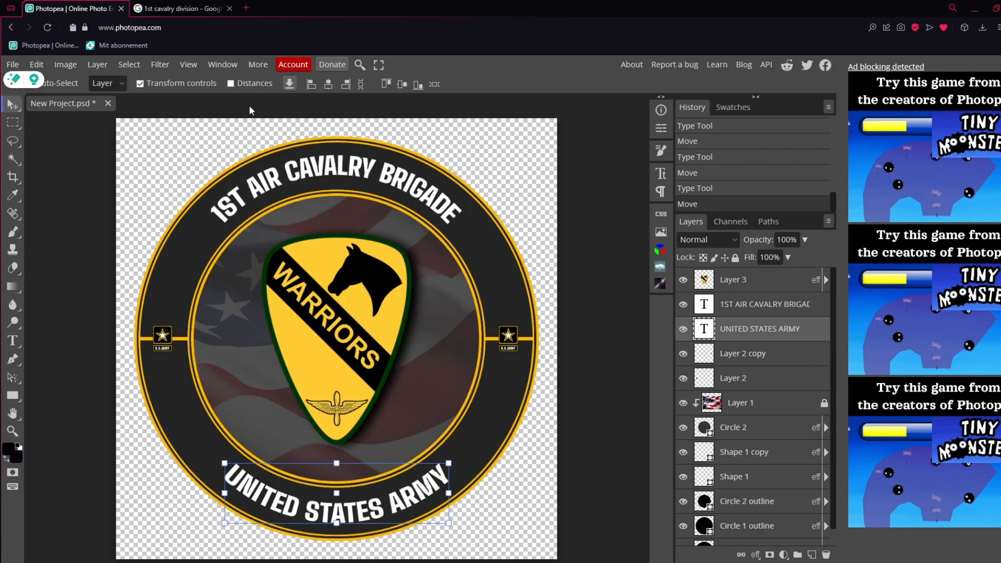
Switch to the Google Images page and search for white star png
{"action": "left_click", "coordinate": [207, 9]}
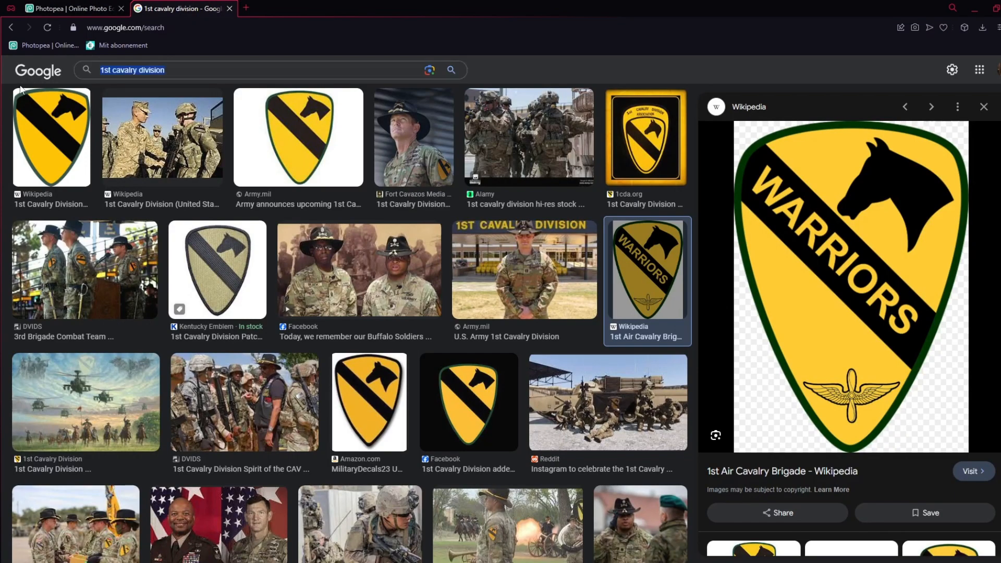
{"action": "type", "text": "white star"}
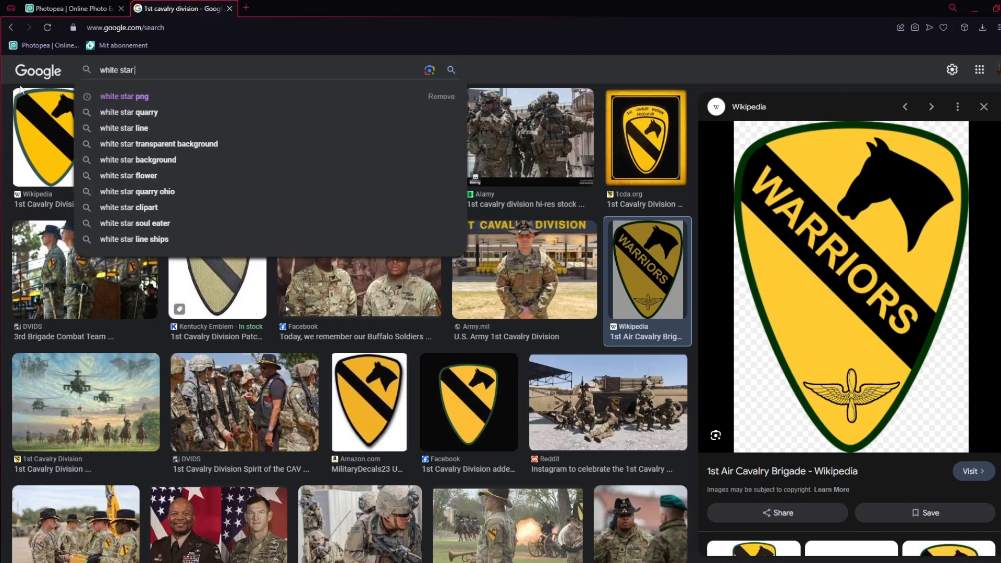
{"action": "type", "text": " png"}
{"action": "key", "text": "Return"}
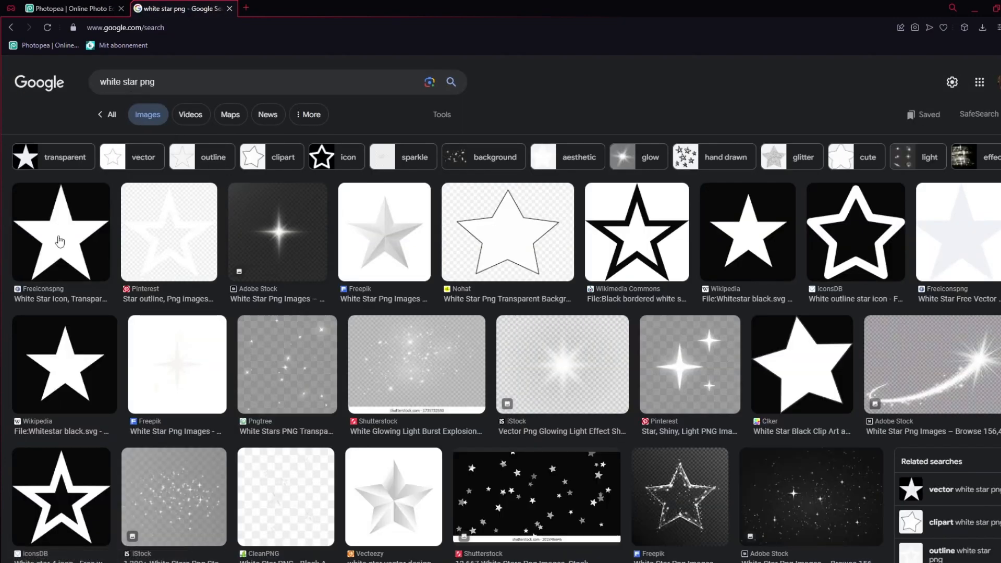
Copy the Freeiconspng White Star Free Vector PNG image, paste it into the Photopea logo and move its layer above Layer 3
{"action": "left_click", "coordinate": [59, 241]}
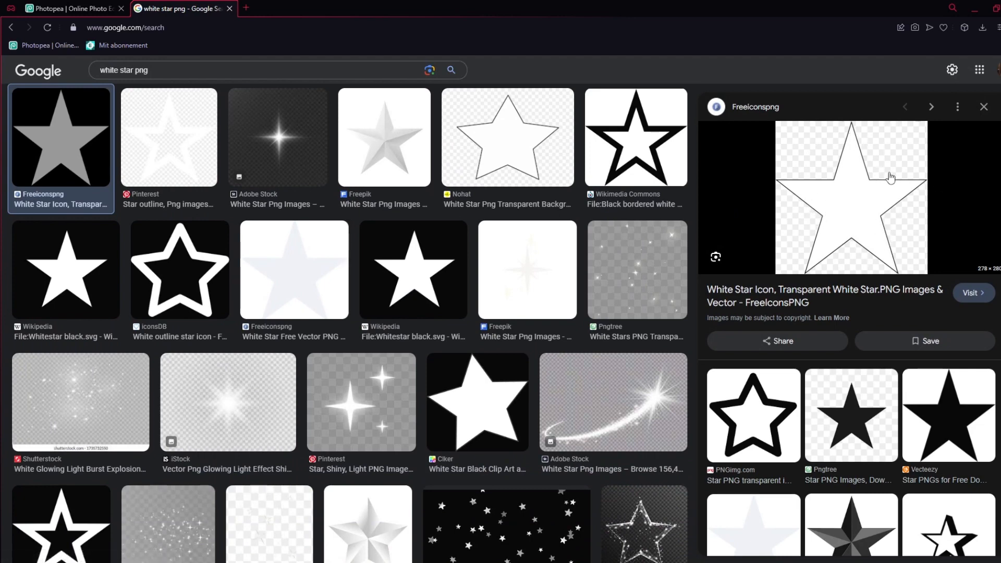
{"action": "left_click", "coordinate": [294, 270]}
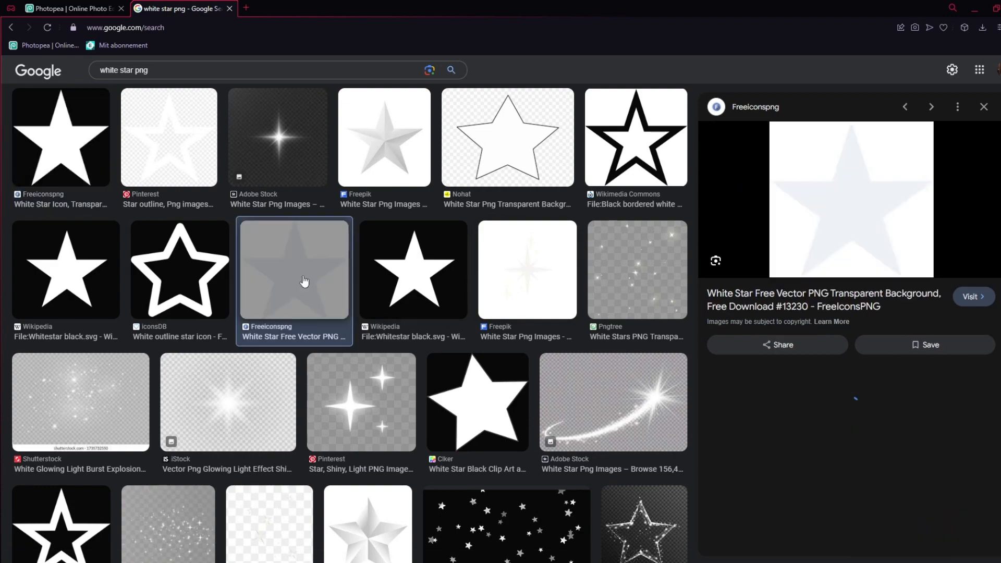
{"action": "right_click", "coordinate": [831, 197]}
{"action": "left_click", "coordinate": [854, 322]}
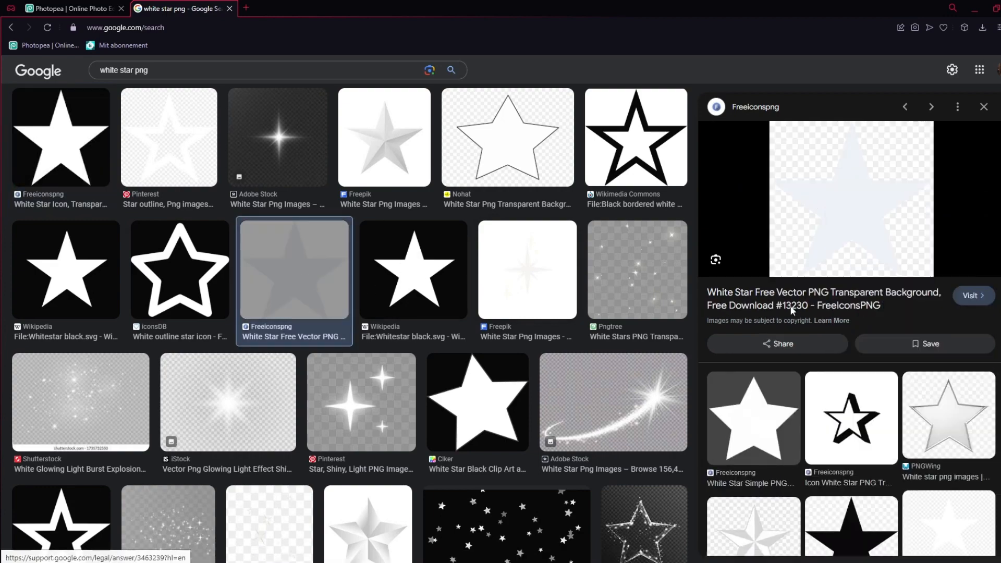
{"action": "left_click", "coordinate": [70, 8]}
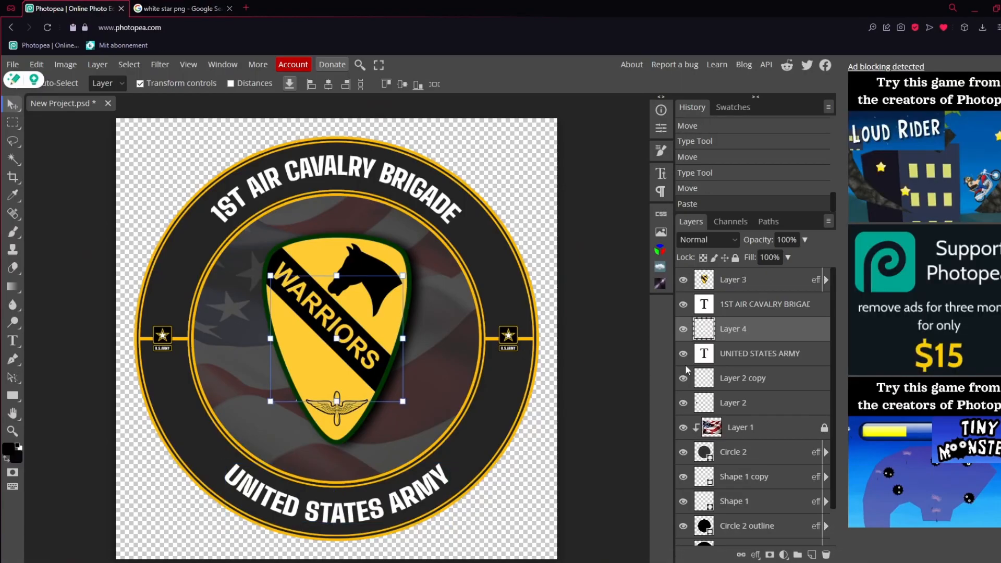
{"action": "left_click_drag", "start_coordinate": [746, 334], "coordinate": [749, 279]}
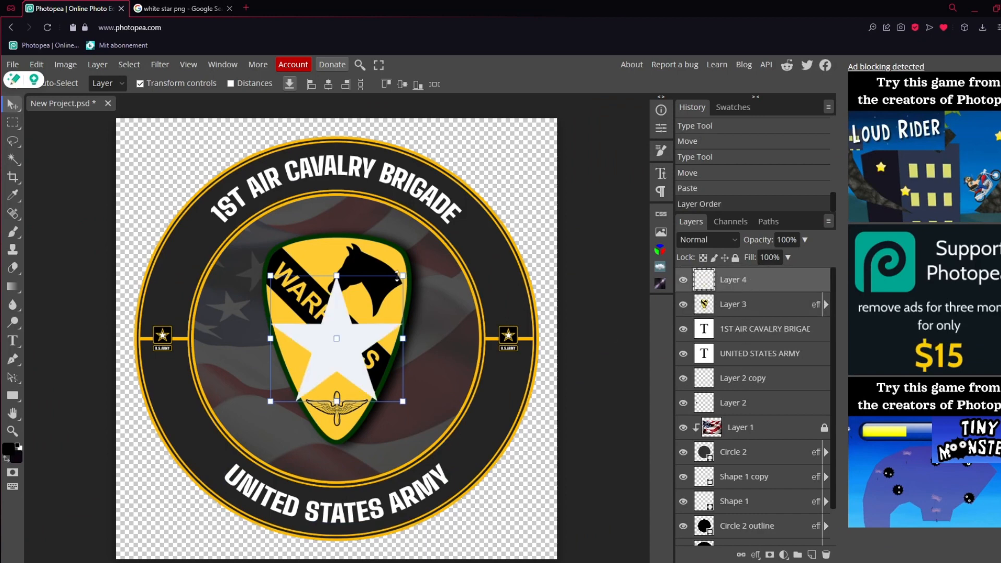
Shrink the star and place it in the ring just after BRIGADE, centred at about X 795 px, Y 250 px
{"action": "left_click_drag", "start_coordinate": [397, 277], "coordinate": [304, 368]}
{"action": "left_click_drag", "start_coordinate": [292, 385], "coordinate": [475, 230]}
{"action": "left_click", "coordinate": [13, 432]}
{"action": "left_click", "coordinate": [474, 224]}
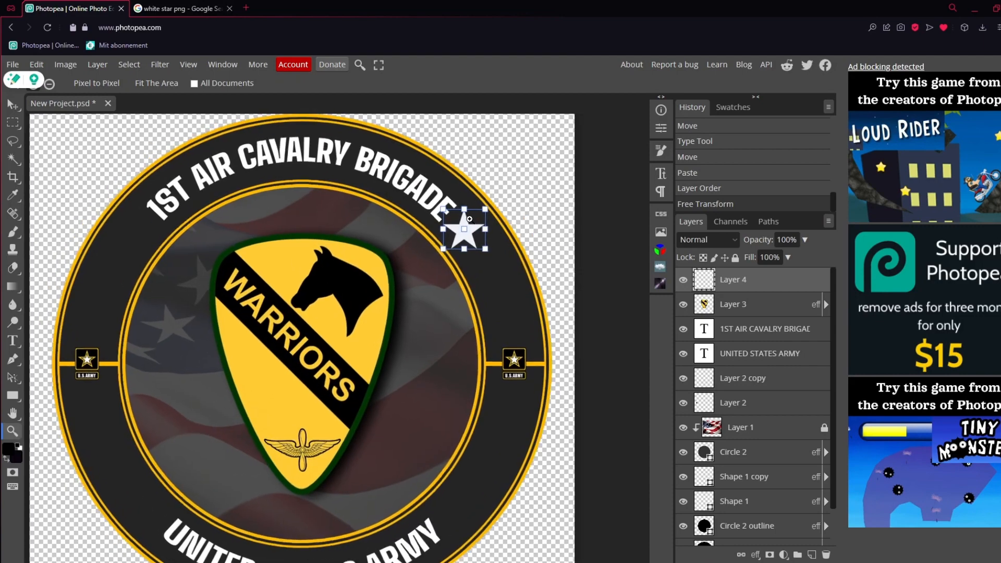
{"action": "left_click", "coordinate": [474, 225]}
{"action": "left_click", "coordinate": [473, 225]}
{"action": "left_click", "coordinate": [472, 227]}
{"action": "left_click", "coordinate": [471, 227]}
{"action": "key", "text": "v"}
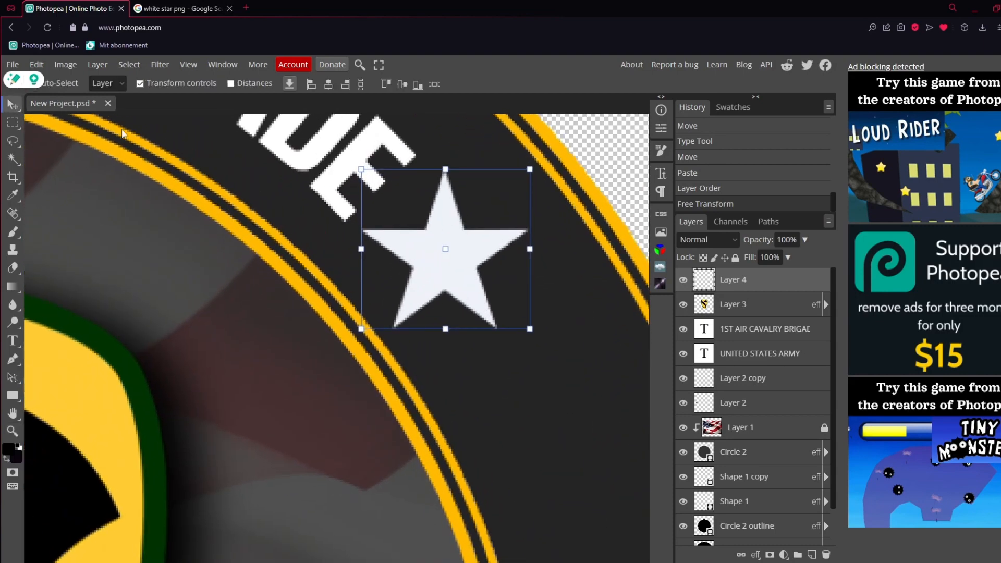
{"action": "left_click_drag", "start_coordinate": [523, 170], "coordinate": [464, 219]}
{"action": "left_click_drag", "start_coordinate": [442, 268], "coordinate": [467, 245]}
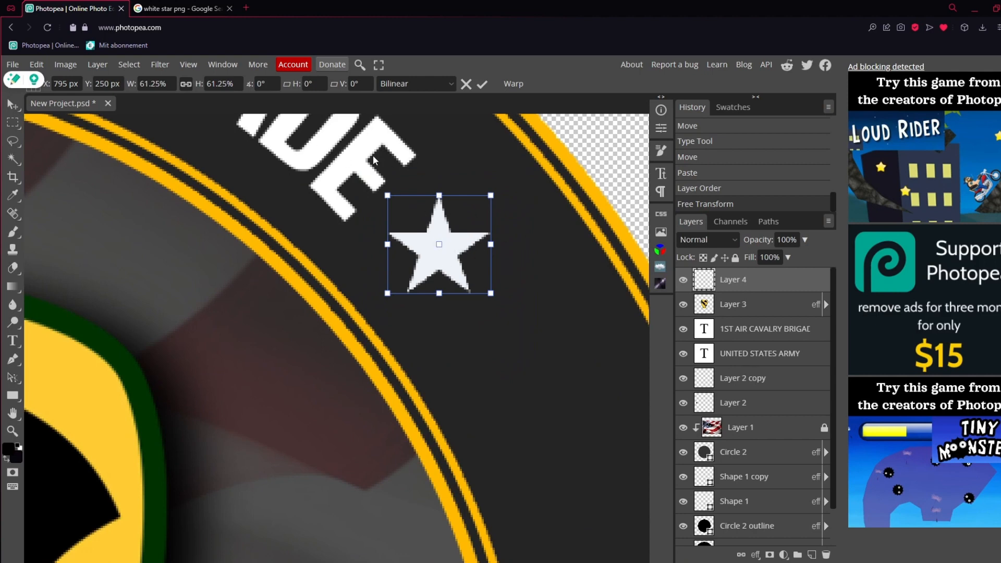
Add a white Color Overlay to the star on Layer 4
{"action": "double_click", "coordinate": [810, 280]}
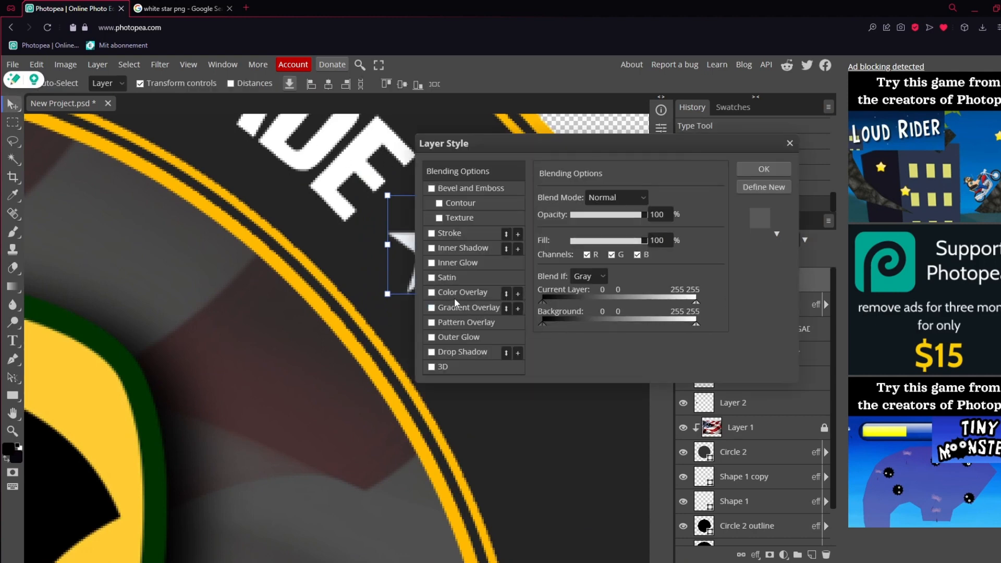
{"action": "left_click", "coordinate": [431, 293]}
{"action": "left_click", "coordinate": [454, 291]}
{"action": "left_click", "coordinate": [690, 215]}
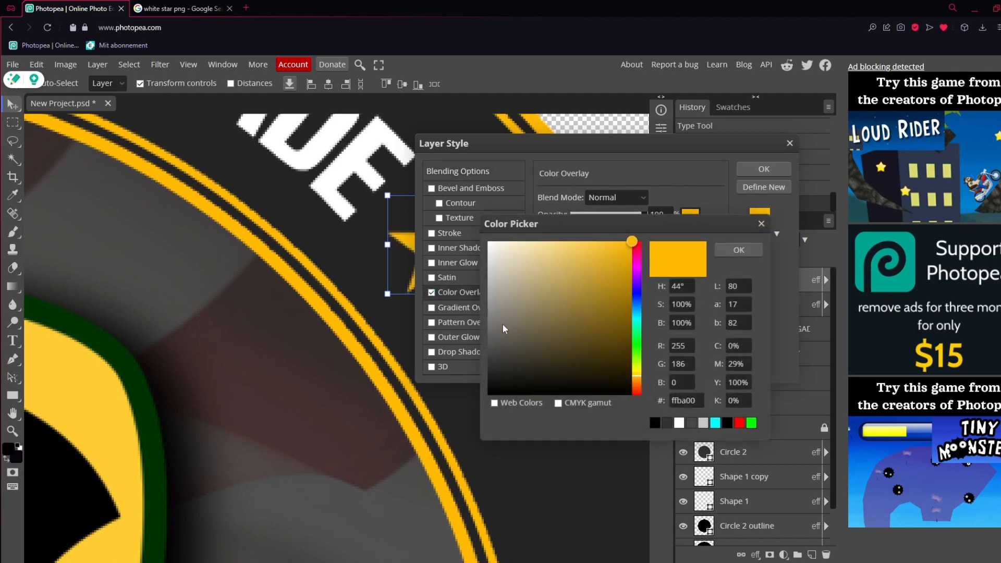
{"action": "left_click", "coordinate": [741, 250]}
{"action": "left_click", "coordinate": [767, 168]}
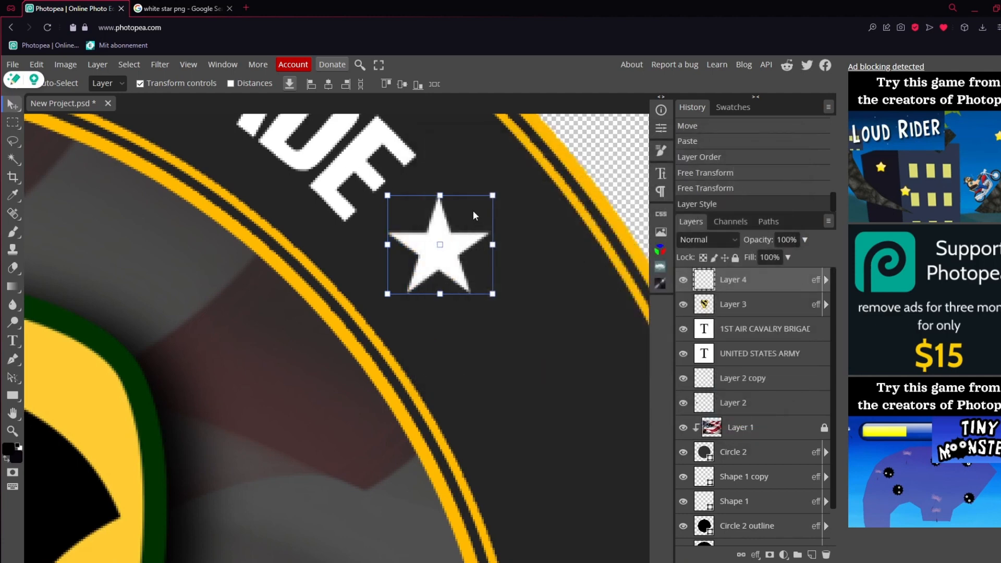
Scale the star to about 78.6% and centre it at about X 793 px, Y 250 px beside BRIGADE
{"action": "mouse_move", "coordinate": [490, 197]}
{"action": "left_mouse_down"}
{"action": "mouse_move", "coordinate": [478, 211]}
{"action": "mouse_move", "coordinate": [481, 202]}
{"action": "left_mouse_up"}
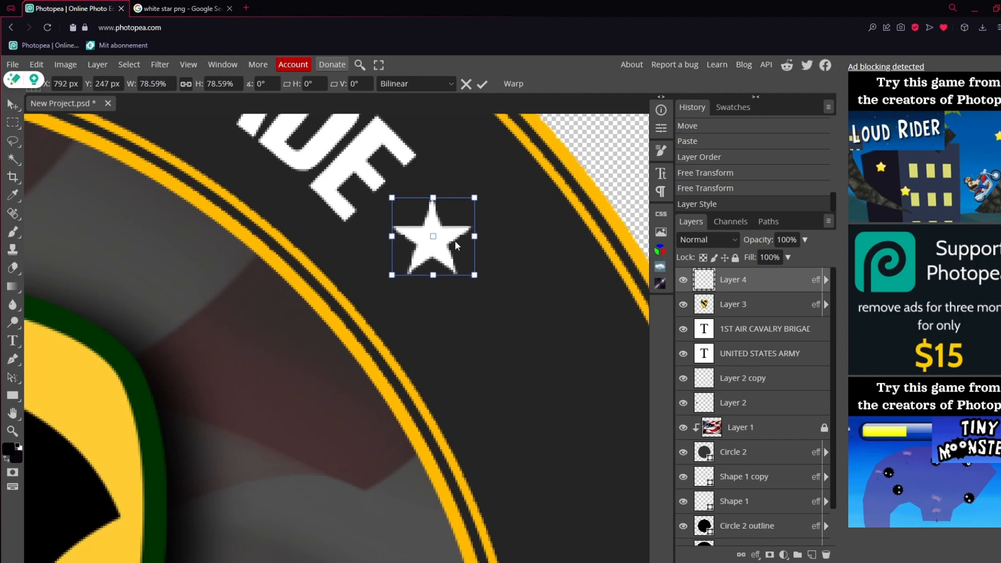
{"action": "left_click_drag", "start_coordinate": [462, 248], "coordinate": [457, 250]}
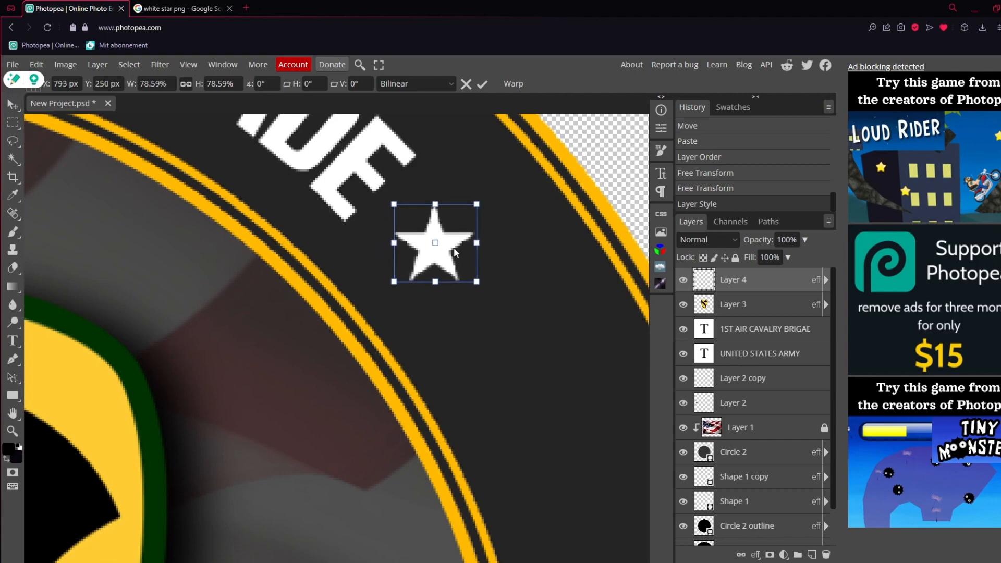
{"action": "left_click", "coordinate": [741, 304]}
{"action": "scroll", "coordinate": [600, 343], "scroll_direction": "up", "scroll_amount": 2}
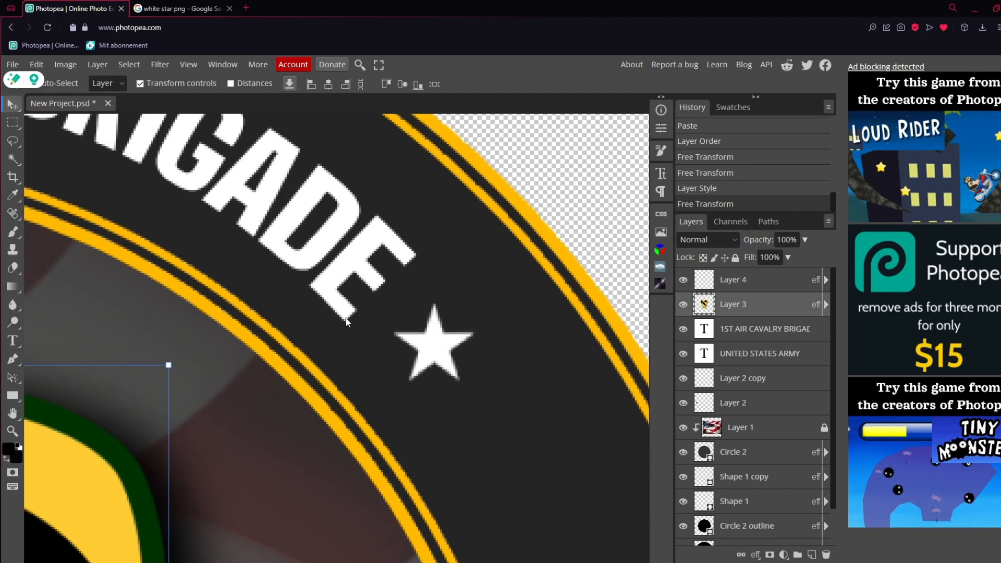
Duplicate the star on Layer 4 and place the copy in the ring just before 1ST
{"action": "left_click", "coordinate": [773, 285]}
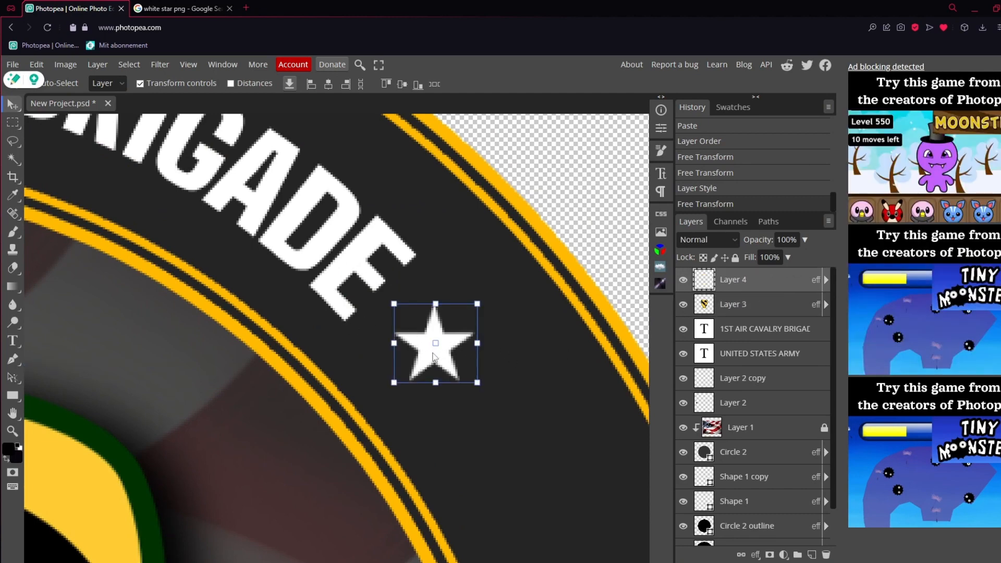
{"action": "left_click_drag", "start_coordinate": [433, 356], "coordinate": [149, 325]}
{"action": "left_click", "coordinate": [12, 431]}
{"action": "right_click", "coordinate": [320, 358]}
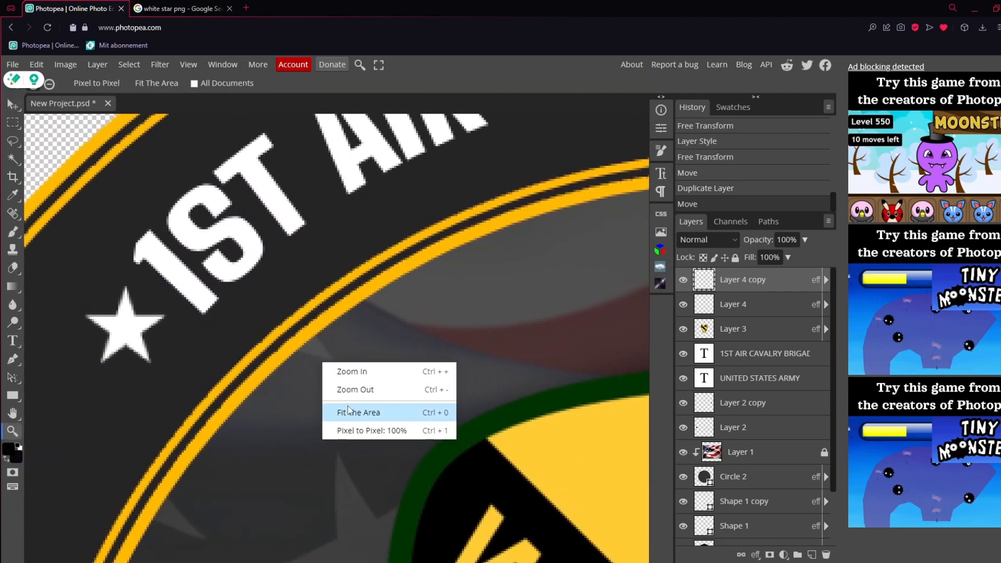
{"action": "left_click", "coordinate": [350, 408]}
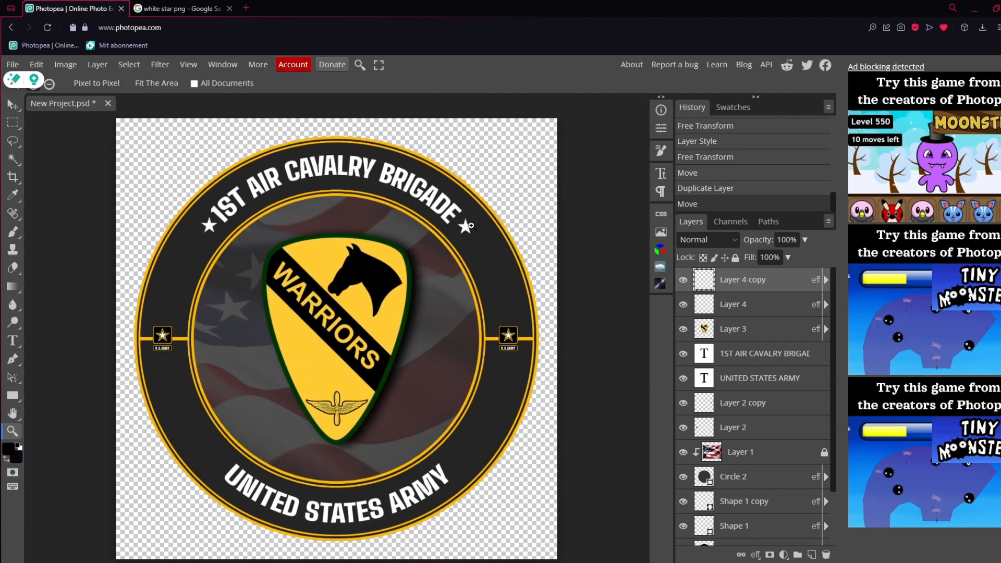
Nudge the copied star beside 1ST slightly downward to match the star after BRIGADE
{"action": "left_click", "coordinate": [200, 225]}
{"action": "left_click", "coordinate": [200, 224]}
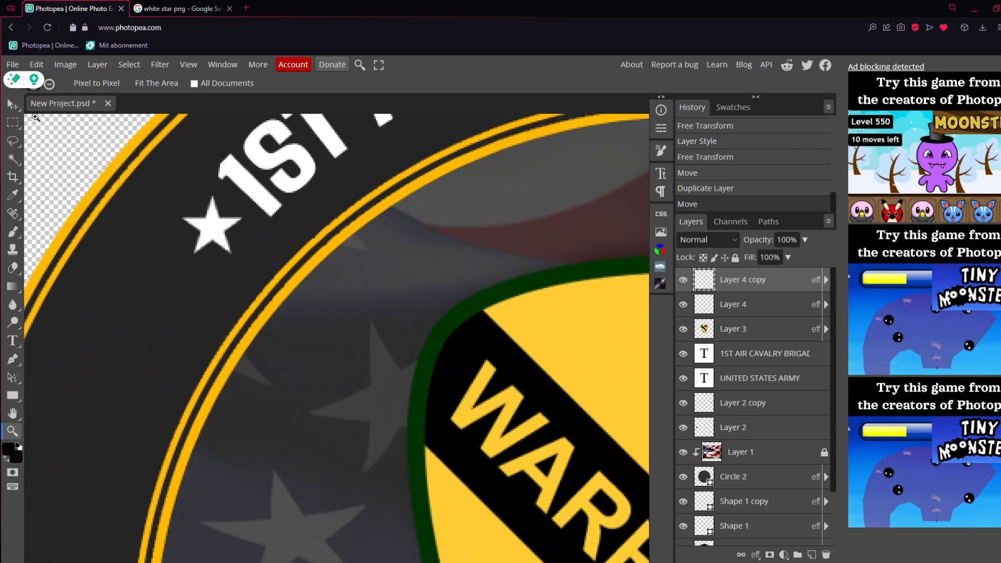
{"action": "key", "text": "v"}
{"action": "left_click_drag", "start_coordinate": [215, 221], "coordinate": [214, 226]}
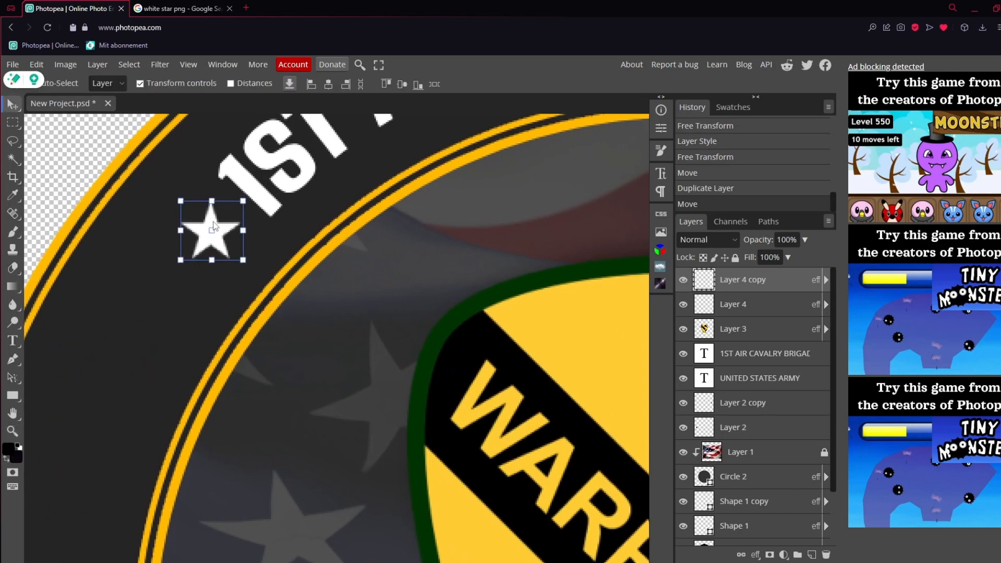
{"action": "left_click", "coordinate": [13, 431]}
{"action": "right_click", "coordinate": [192, 384]}
{"action": "left_click", "coordinate": [232, 436]}
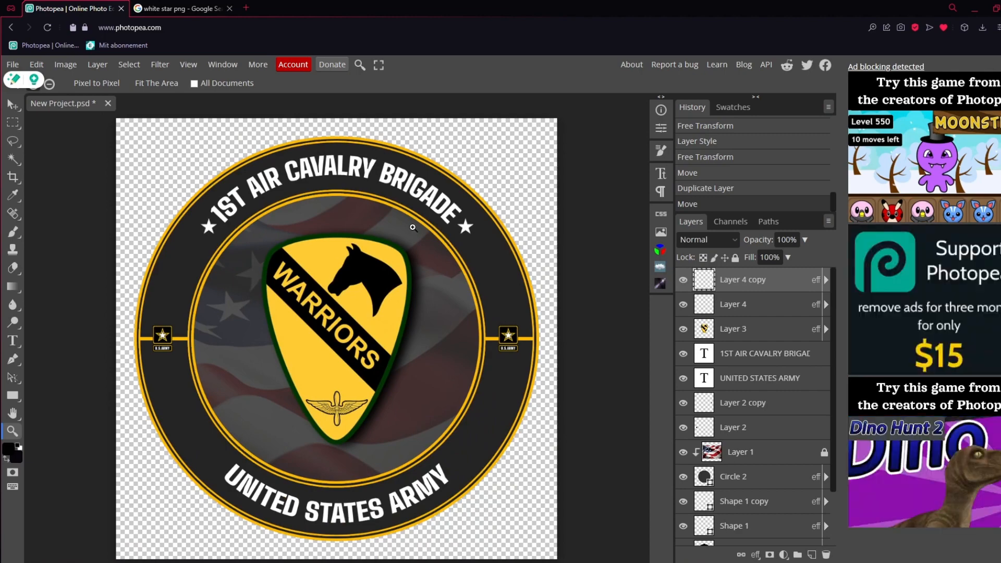
Nudge the Layer 4 star slightly left so it sits closer to the end of BRIGADE
{"action": "left_click_drag", "start_coordinate": [471, 226], "coordinate": [540, 226]}
{"action": "left_click", "coordinate": [15, 105]}
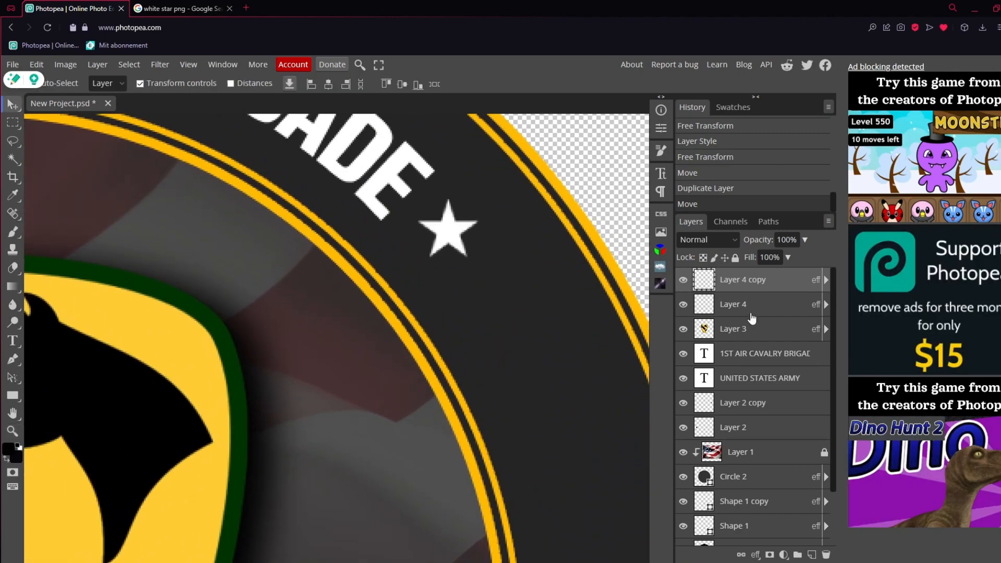
{"action": "left_click", "coordinate": [750, 313]}
{"action": "left_click_drag", "start_coordinate": [462, 226], "coordinate": [458, 227]}
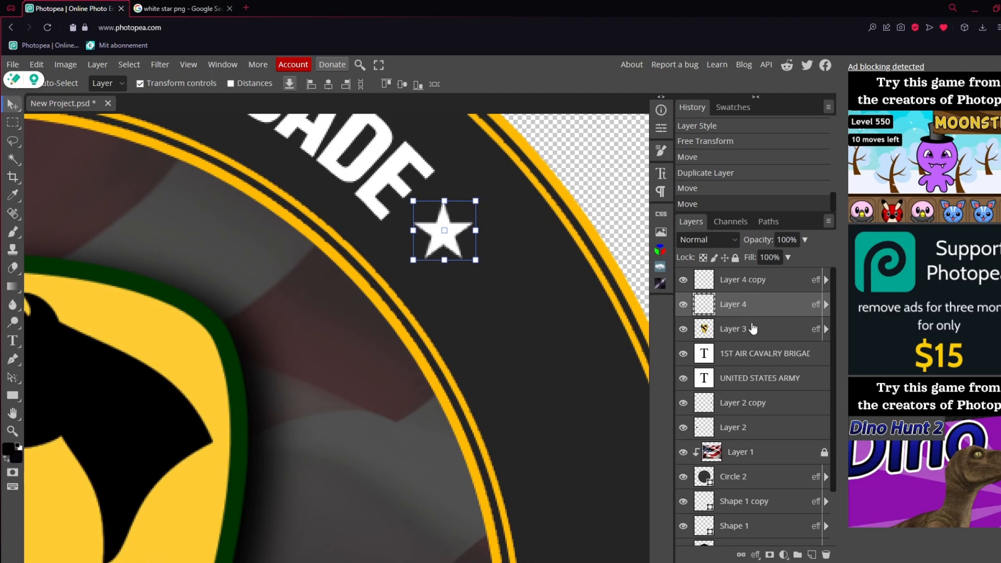
{"action": "scroll", "coordinate": [778, 400], "scroll_direction": "down", "scroll_amount": 3}
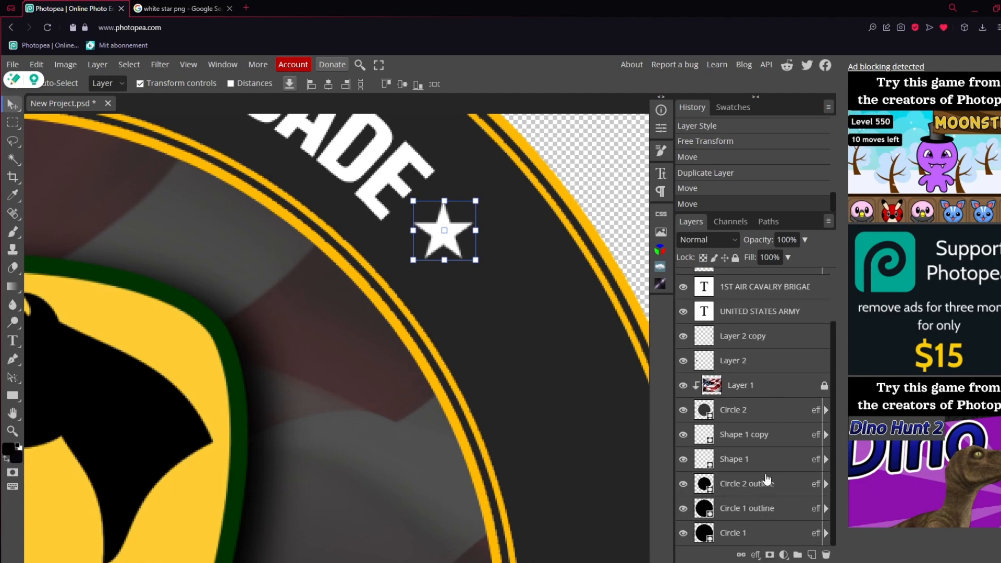
{"action": "scroll", "coordinate": [765, 476], "scroll_direction": "up", "scroll_amount": 3}
{"action": "scroll", "coordinate": [783, 461], "scroll_direction": "down", "scroll_amount": 1}
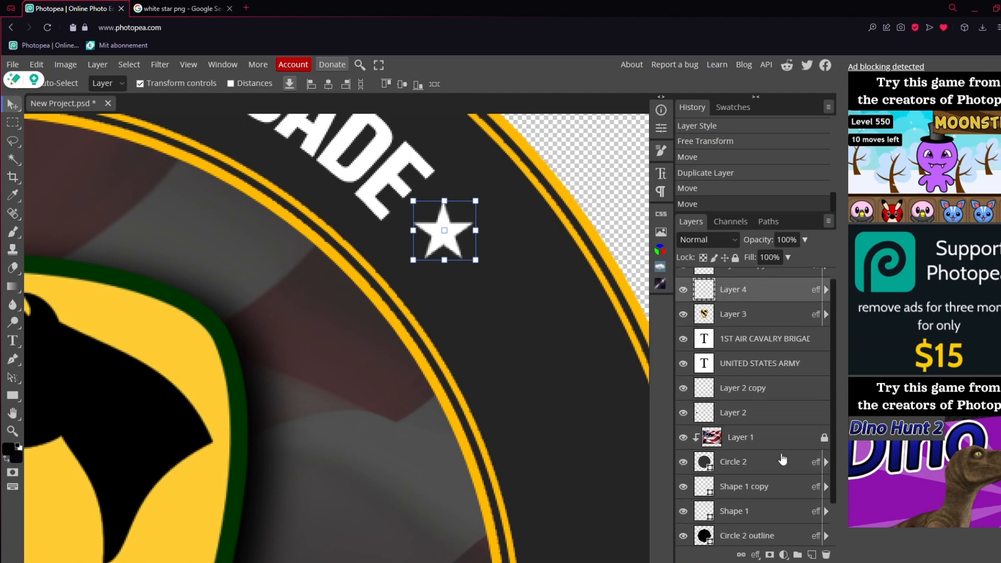
{"action": "scroll", "coordinate": [783, 448], "scroll_direction": "up", "scroll_amount": 1}
{"action": "left_click", "coordinate": [767, 290]}
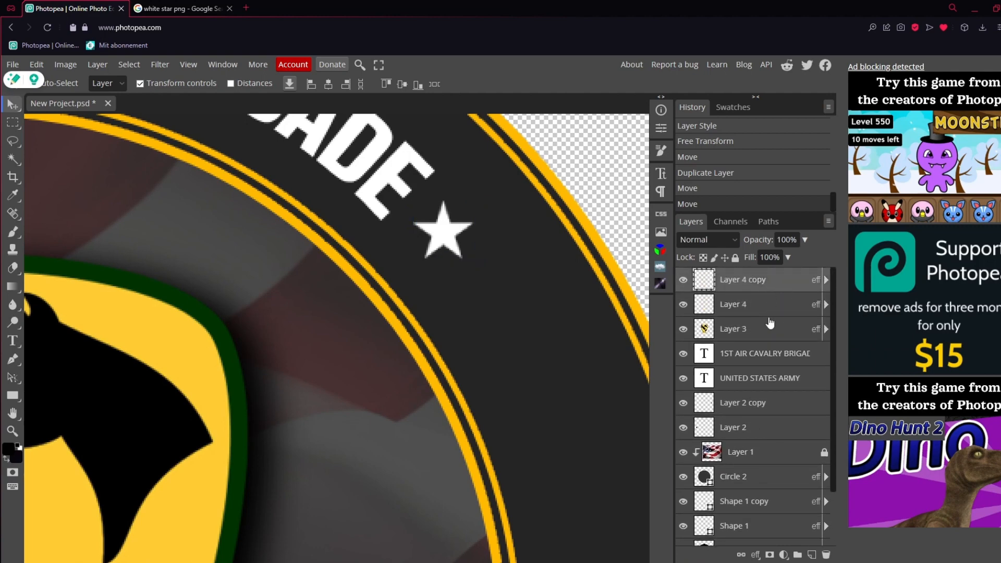
{"action": "left_click", "coordinate": [771, 327]}
{"action": "right_click", "coordinate": [771, 321]}
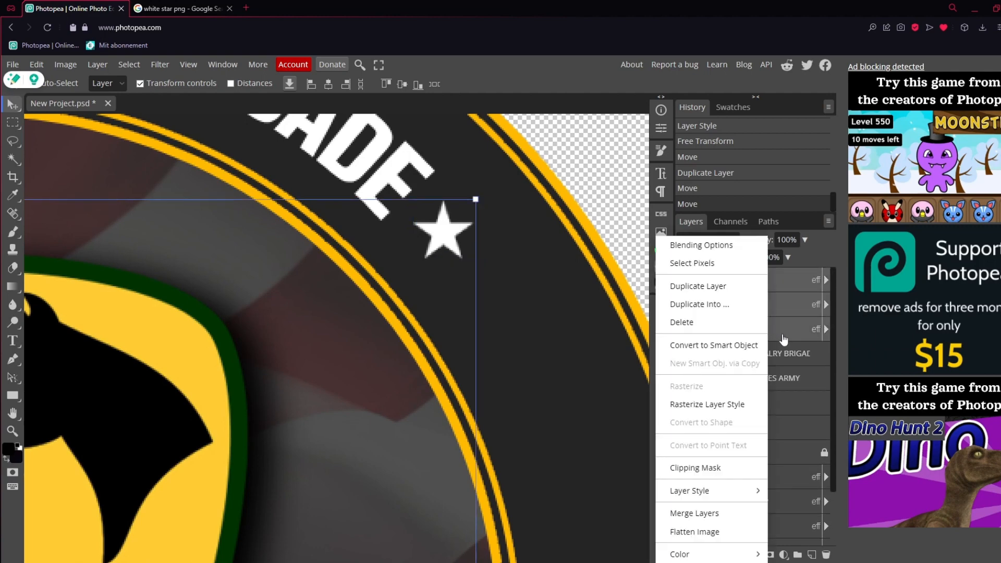
{"action": "left_click", "coordinate": [795, 302]}
{"action": "left_click", "coordinate": [770, 285]}
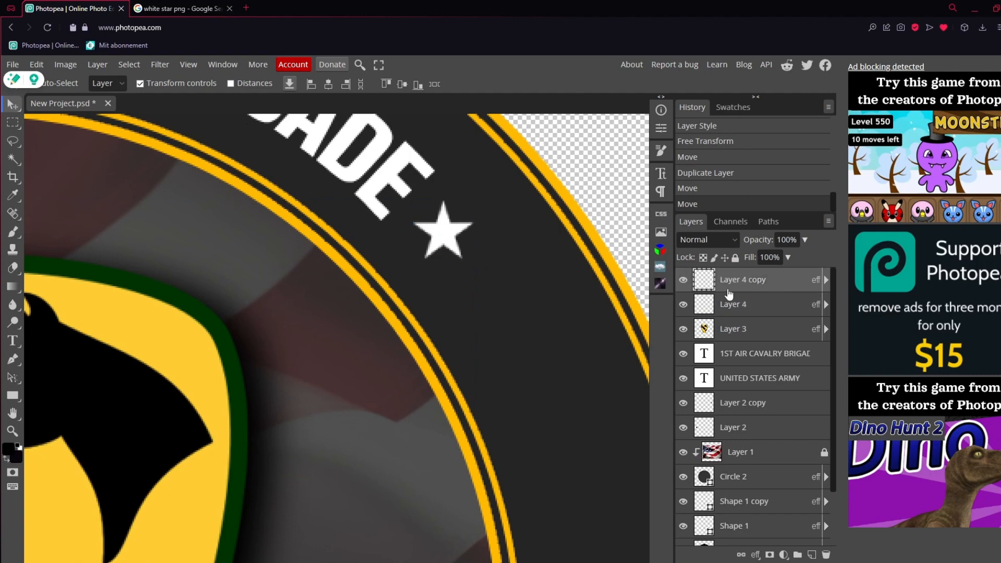
Duplicate both upper stars together and move the copies down into the lower ring, level with the ends of UNITED STATES ARMY
{"action": "left_click", "coordinate": [785, 306]}
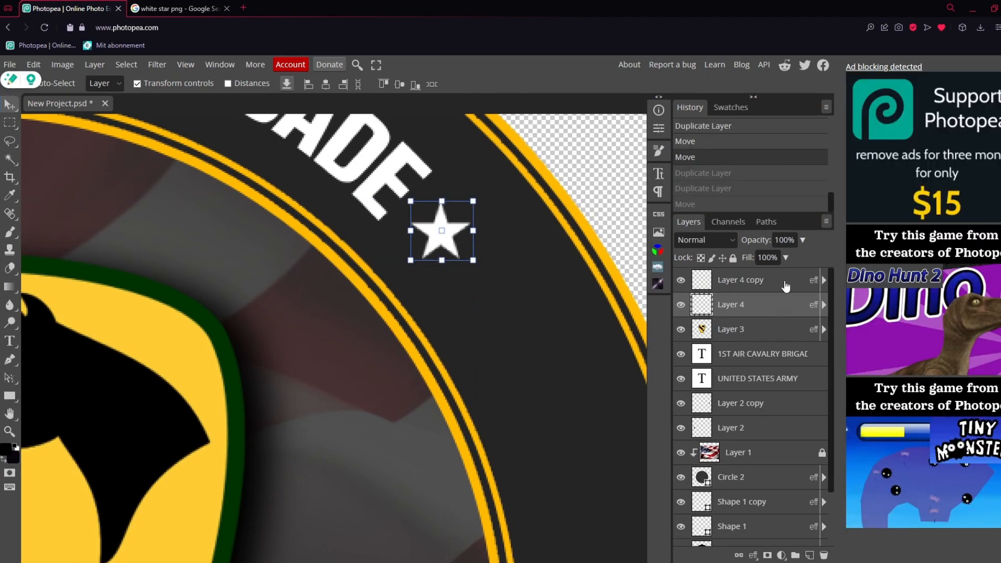
{"action": "left_click", "coordinate": [786, 284], "text": "ctrl"}
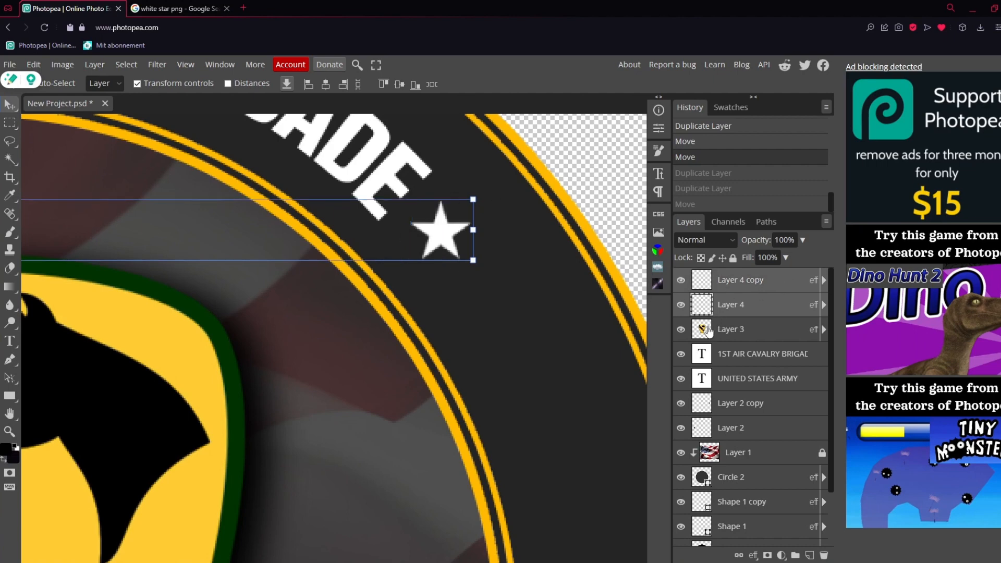
{"action": "key", "text": "ctrl+j"}
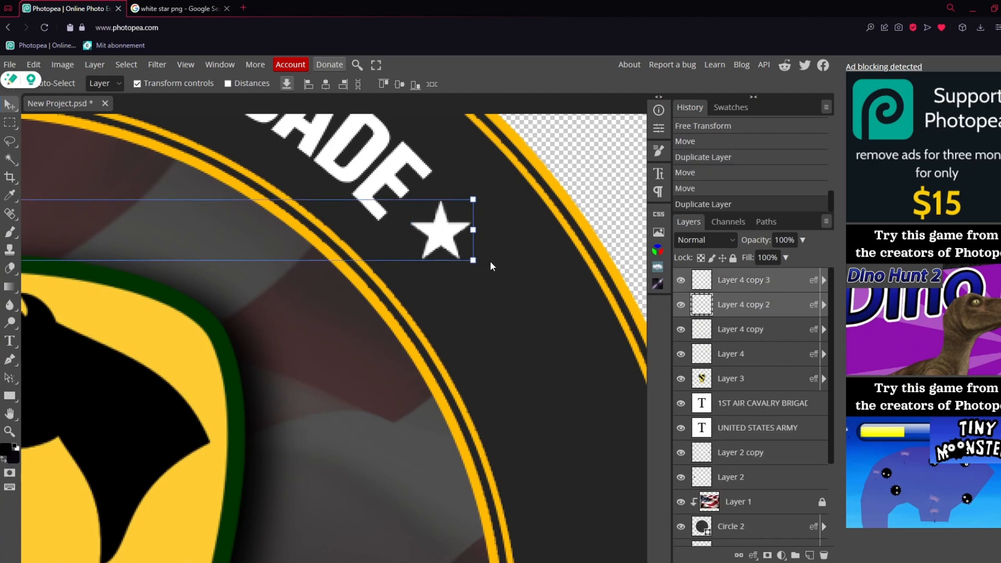
{"action": "left_click_drag", "start_coordinate": [456, 225], "coordinate": [427, 366]}
{"action": "scroll", "coordinate": [429, 397], "scroll_direction": "left", "scroll_amount": 10}
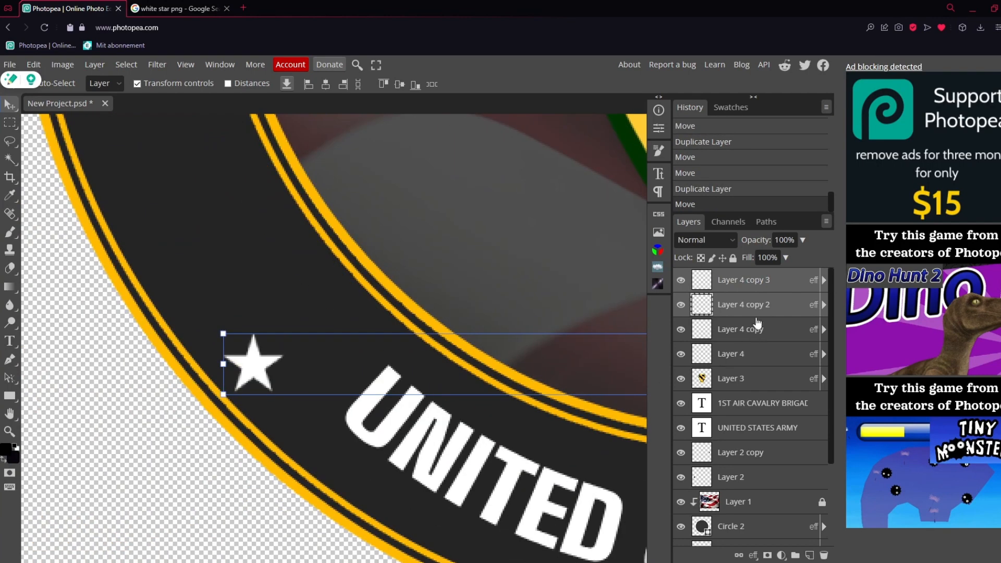
Move only the Layer 4 copy 3 star inward so it sits in the ring just before UNITED
{"action": "left_click", "coordinate": [749, 307]}
{"action": "left_click", "coordinate": [778, 289]}
{"action": "left_click_drag", "start_coordinate": [264, 371], "coordinate": [337, 363]}
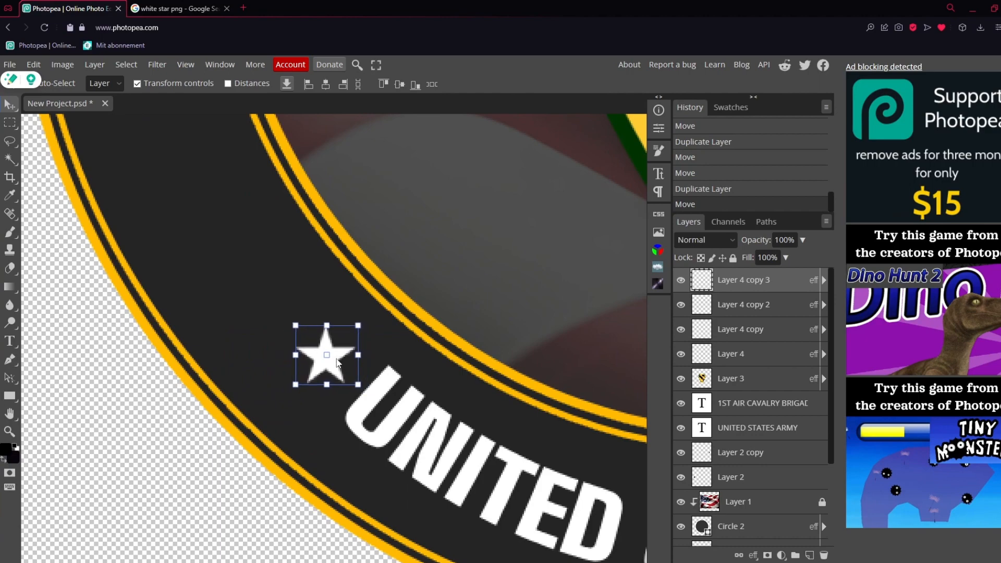
{"action": "scroll", "coordinate": [388, 396], "scroll_direction": "right", "scroll_amount": 10}
Nudge the Layer 4 copy 2 star slightly up and to the right beside ARMY
{"action": "left_click", "coordinate": [713, 311]}
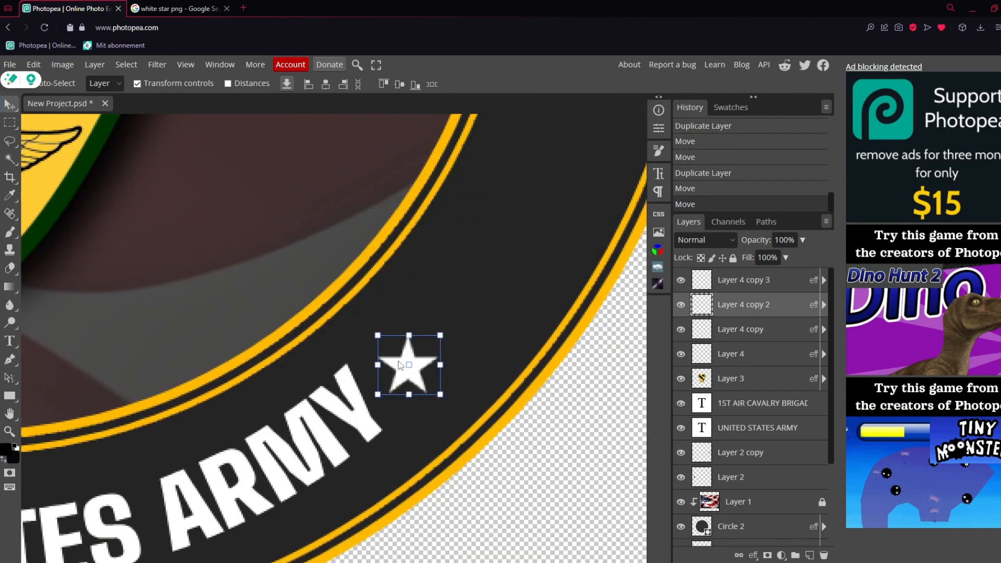
{"action": "left_click_drag", "start_coordinate": [421, 367], "coordinate": [426, 360]}
{"action": "scroll", "coordinate": [384, 405], "scroll_direction": "left", "scroll_amount": 10}
{"action": "scroll", "coordinate": [383, 406], "scroll_direction": "left", "scroll_amount": 5}
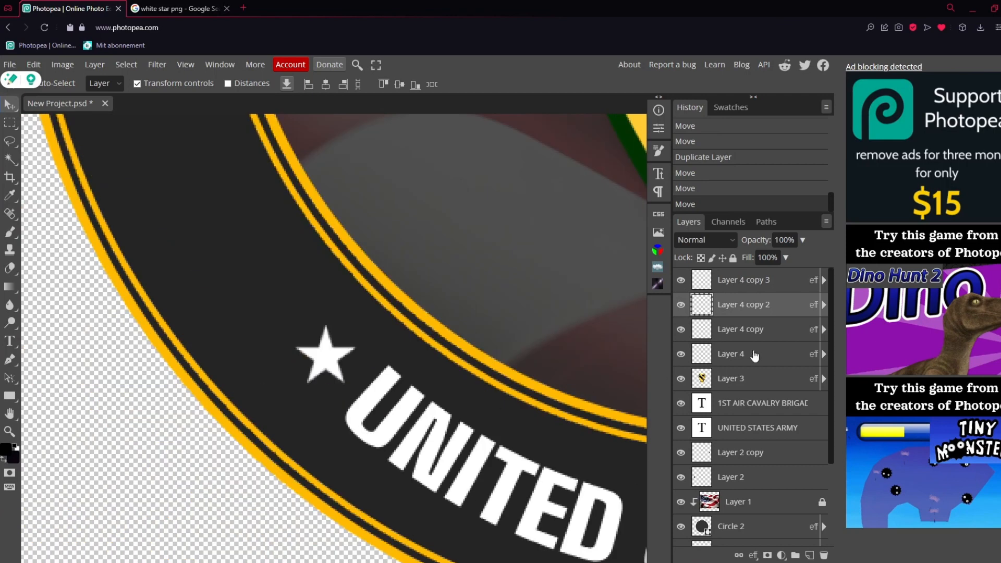
Raise the Layer 4 copy 3 star beside UNITED slightly and fit the whole logo in view
{"action": "left_click", "coordinate": [751, 331]}
{"action": "left_click", "coordinate": [764, 282]}
{"action": "left_click_drag", "start_coordinate": [332, 351], "coordinate": [328, 343]}
{"action": "left_click", "coordinate": [13, 432]}
{"action": "right_click", "coordinate": [272, 397]}
{"action": "left_click", "coordinate": [324, 442]}
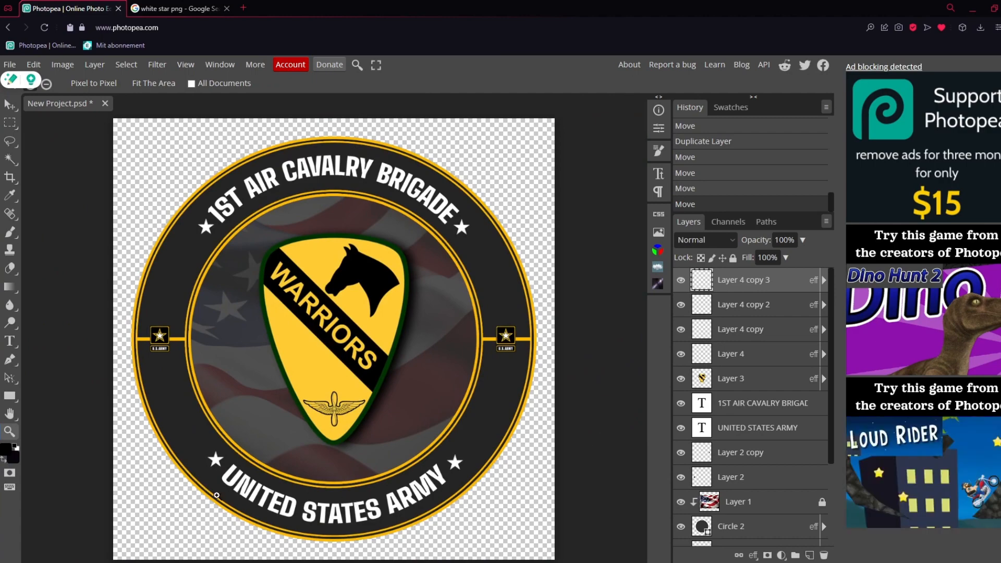
Shift the star before UNITED slightly left and down to centre it within the dark ring
{"action": "scroll", "coordinate": [195, 487], "scroll_direction": "up", "scroll_amount": 7}
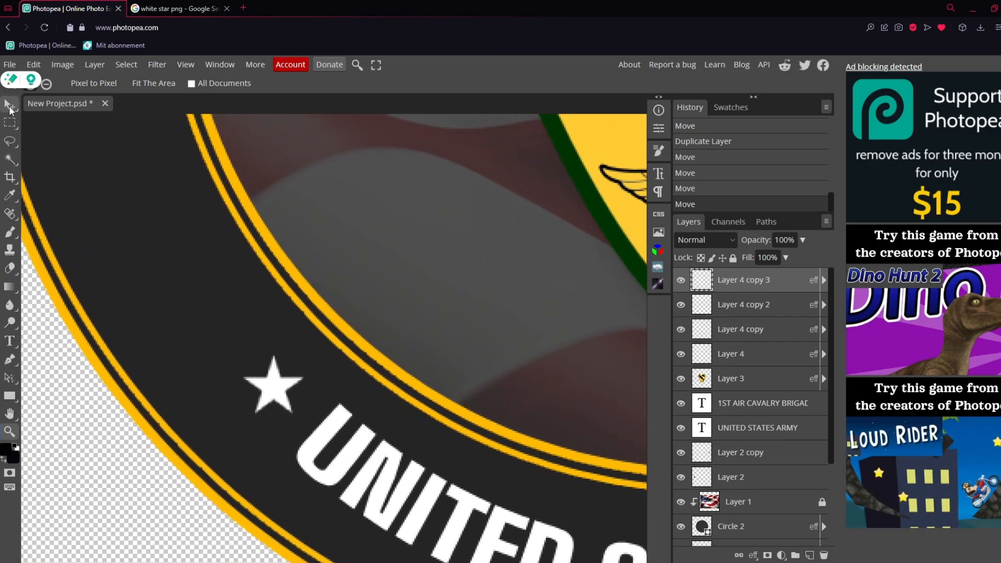
{"action": "left_click", "coordinate": [9, 106]}
{"action": "left_click_drag", "start_coordinate": [292, 378], "coordinate": [281, 387]}
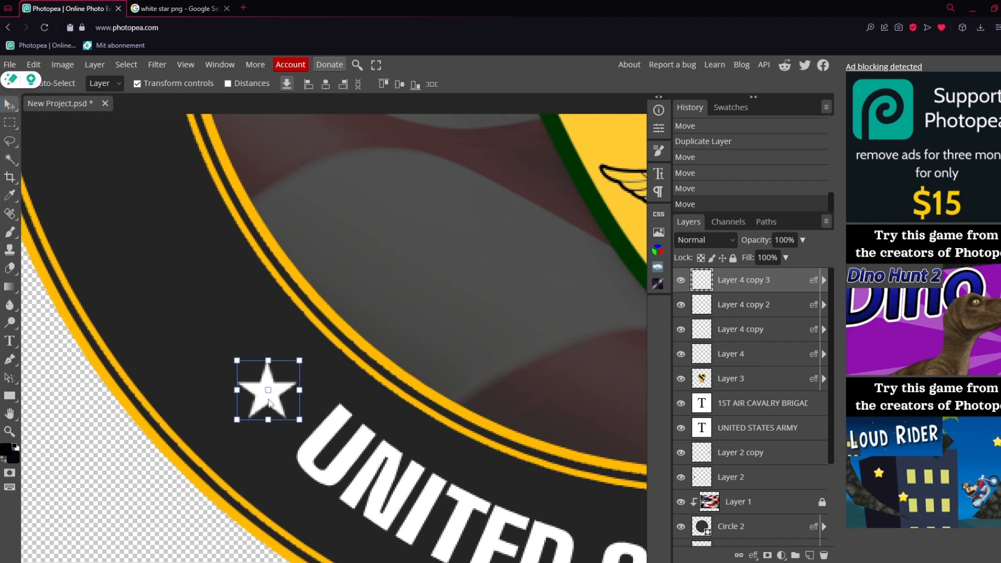
{"action": "scroll", "coordinate": [328, 410], "scroll_direction": "right", "scroll_amount": 8}
Shift the Layer 4 copy 2 star after ARMY slightly up and left to match its counterpart
{"action": "left_click", "coordinate": [760, 307]}
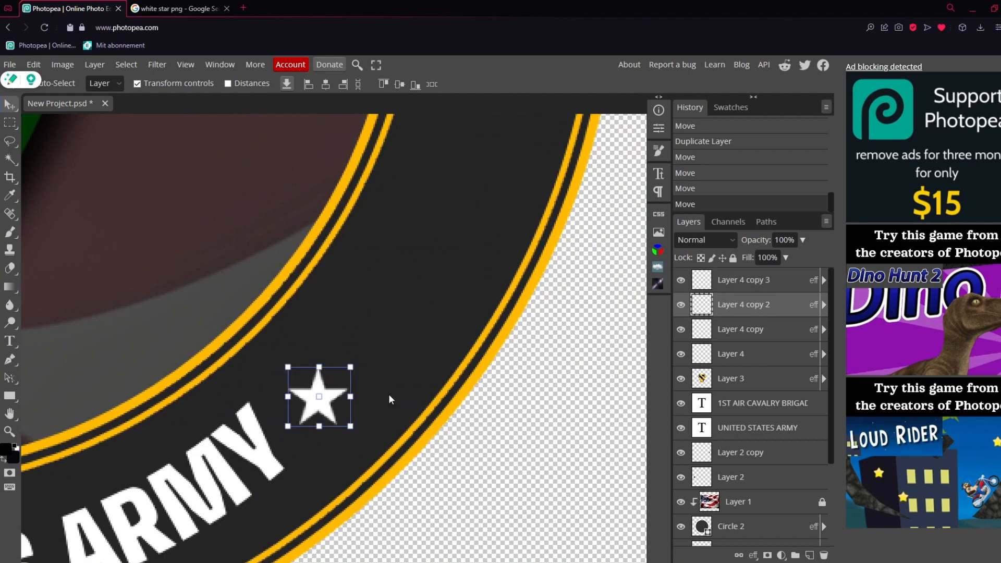
{"action": "left_click_drag", "start_coordinate": [334, 397], "coordinate": [331, 394]}
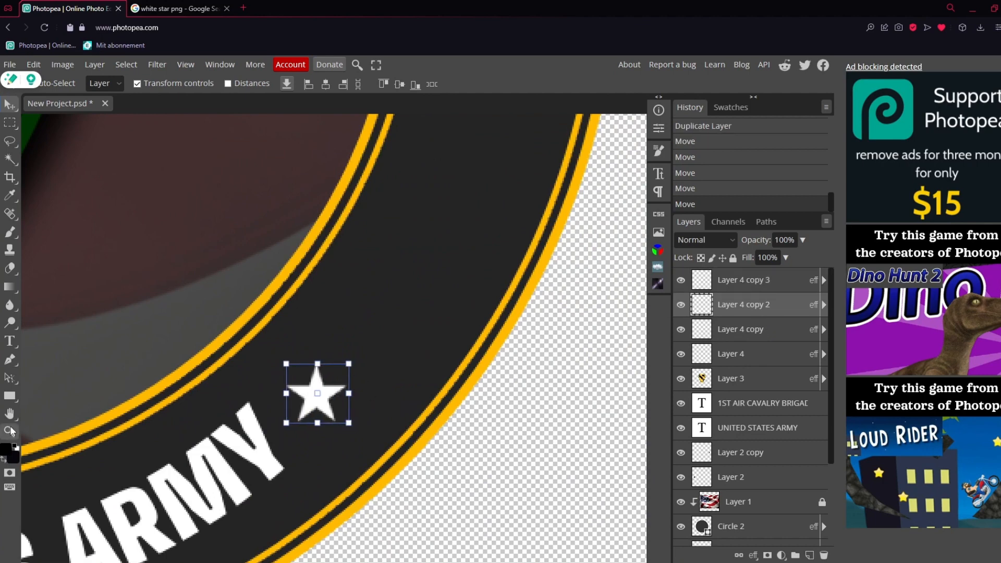
{"action": "left_click", "coordinate": [9, 432]}
{"action": "right_click", "coordinate": [199, 404]}
{"action": "left_click", "coordinate": [235, 454]}
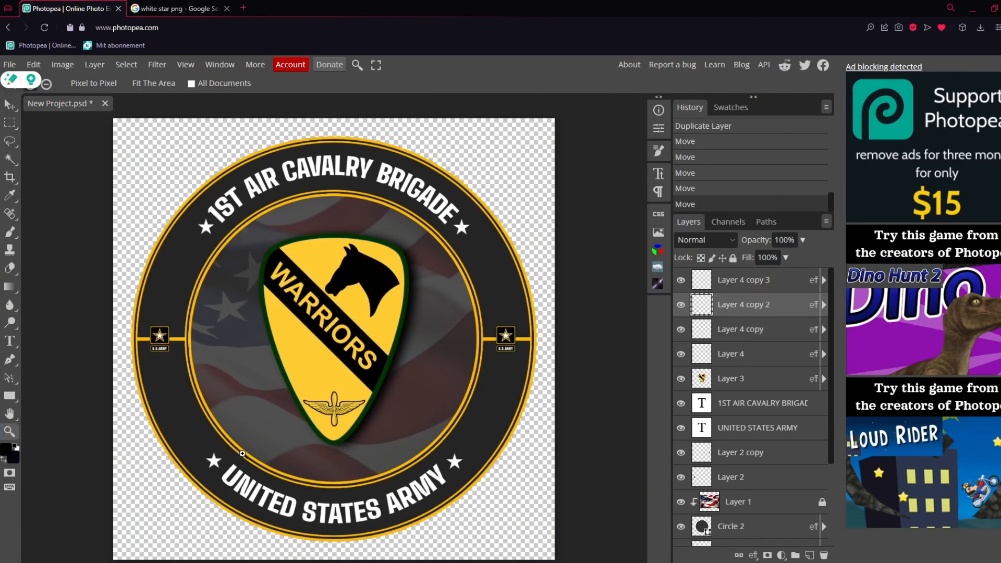
{"action": "key", "text": "v"}
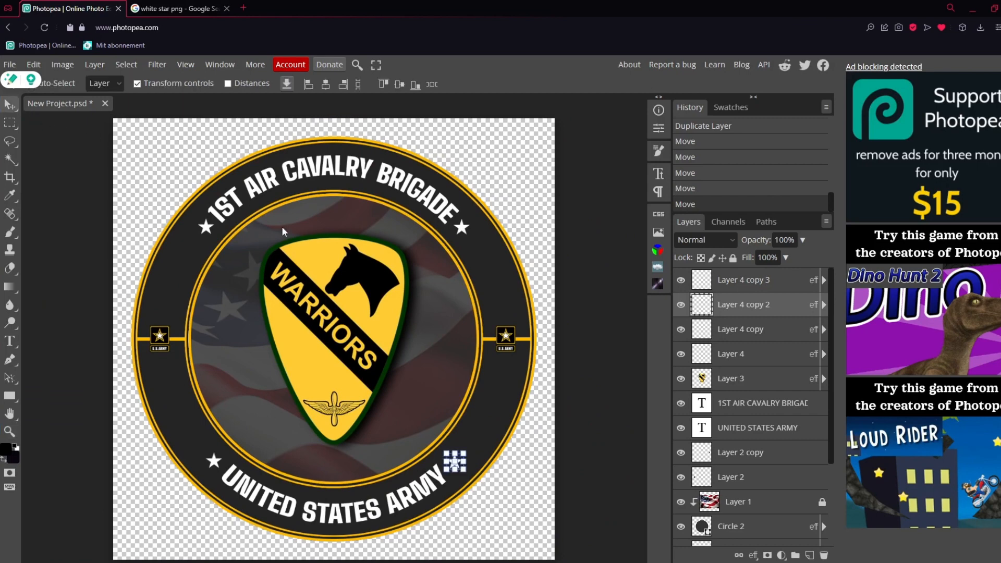
{"action": "left_click", "coordinate": [748, 386]}
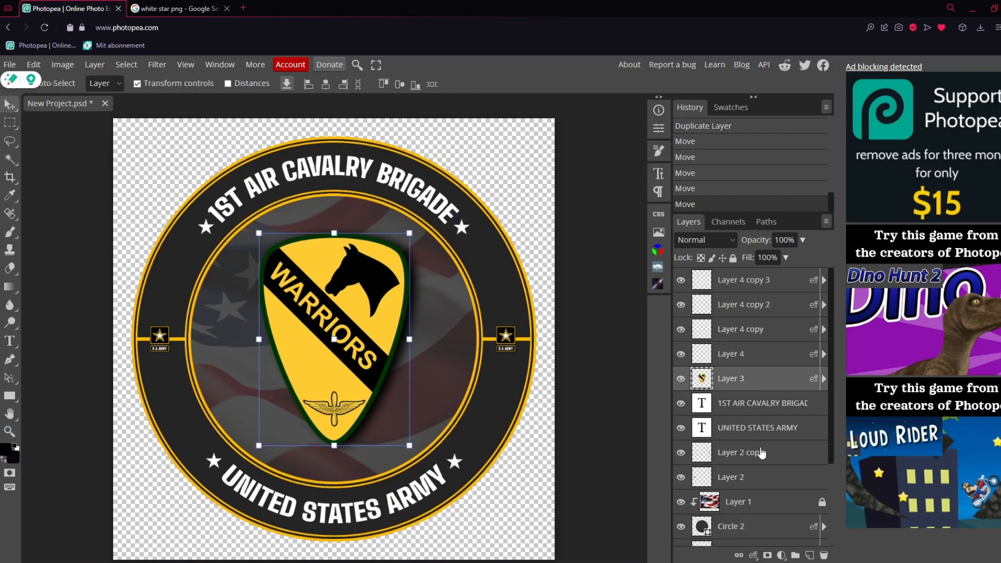
{"action": "left_click", "coordinate": [763, 454]}
{"action": "left_click", "coordinate": [765, 481]}
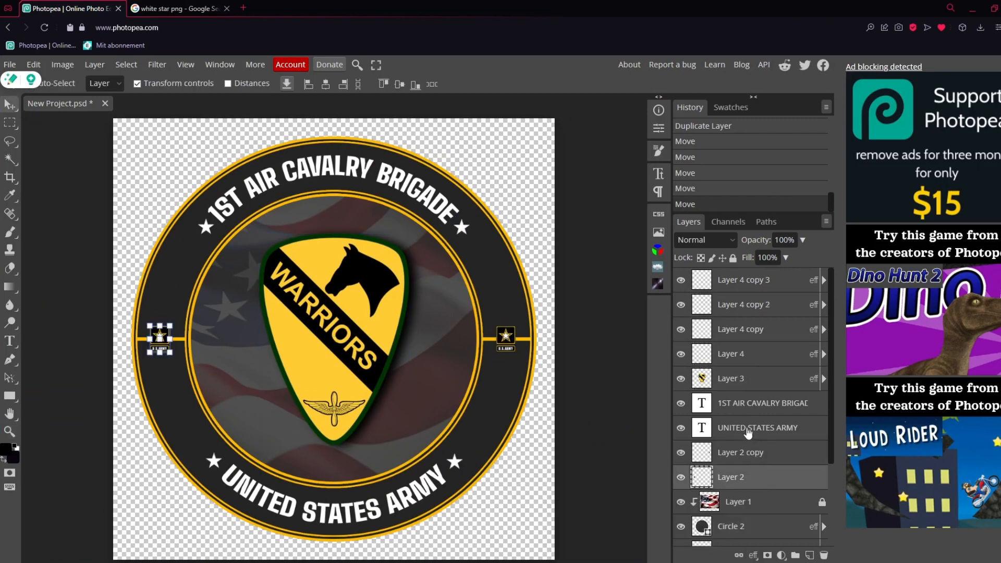
Export the logo as a 1000 × 1000 px PNG named USArmyLogo and dismiss the ad-blocker notice
{"action": "left_click", "coordinate": [9, 64]}
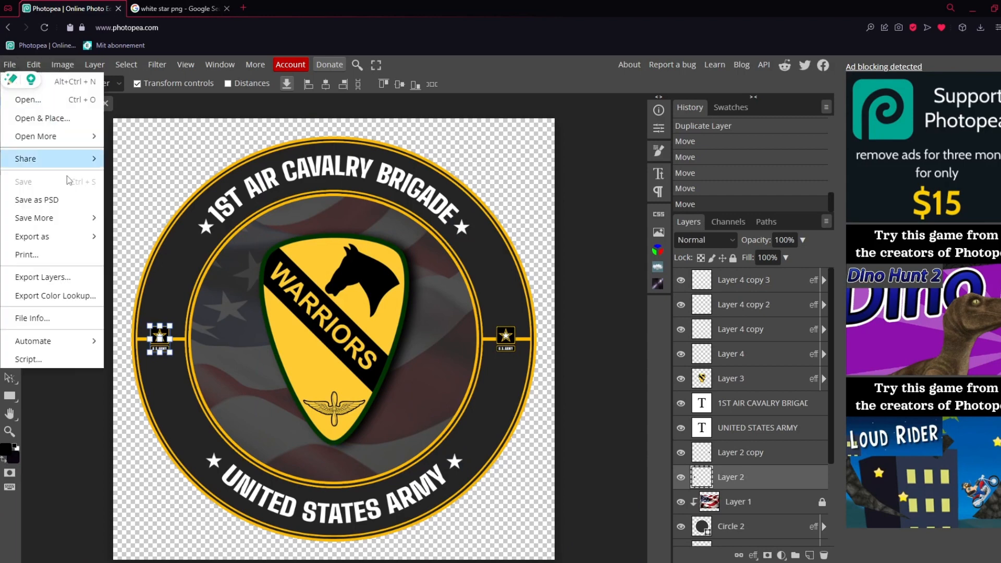
{"action": "mouse_move", "coordinate": [52, 237]}
{"action": "left_click", "coordinate": [132, 237]}
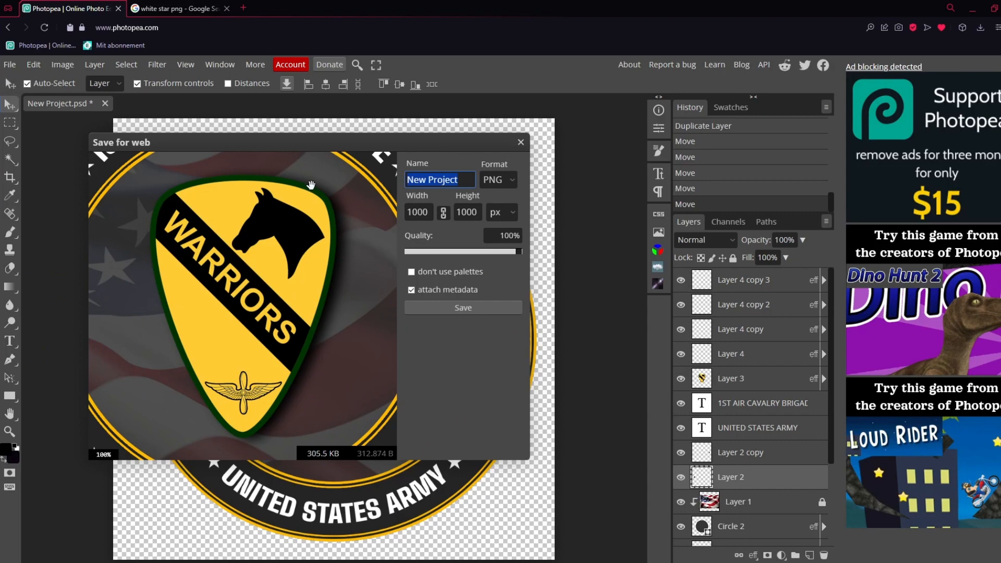
{"action": "type", "text": "USArmyLogo"}
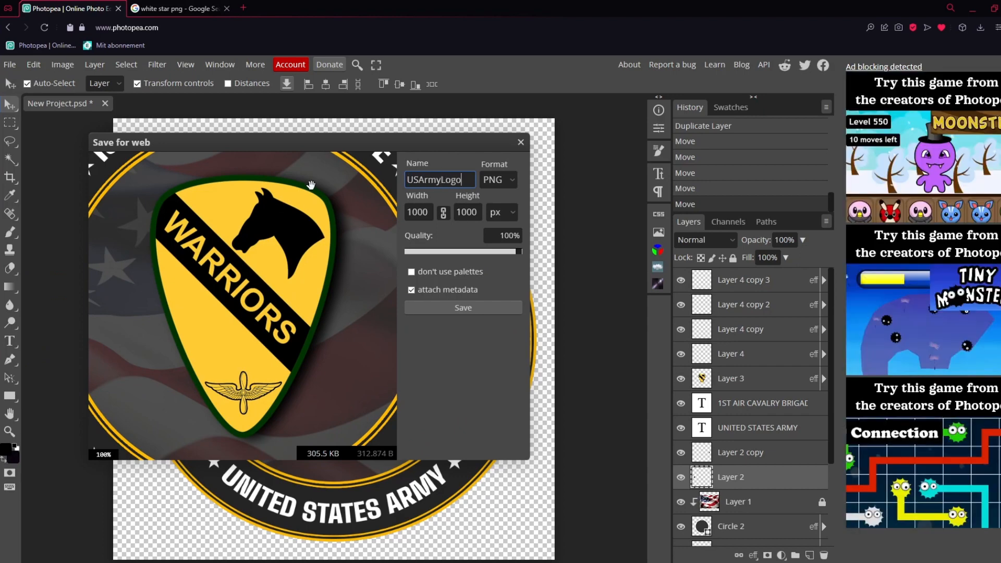
{"action": "left_click", "coordinate": [464, 305]}
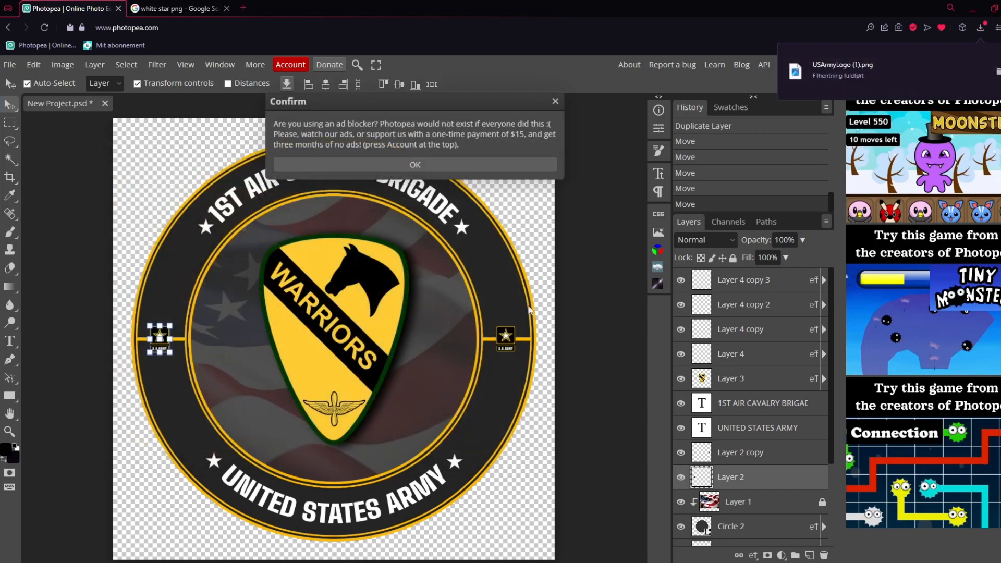
{"action": "left_click", "coordinate": [555, 102]}
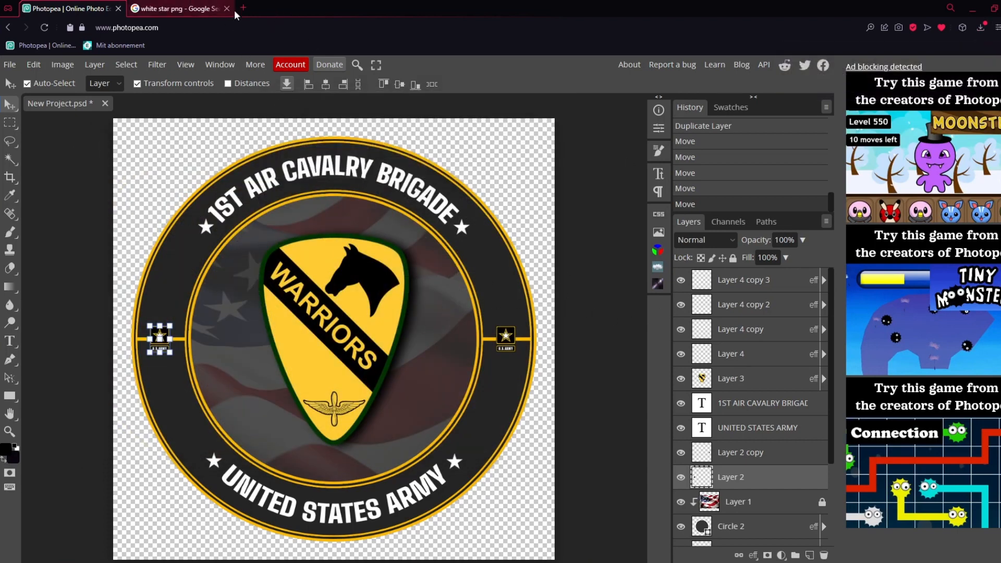
Switch to the Google browser tab, search for pixlr.com and open the Pixlr website
{"action": "left_click", "coordinate": [208, 8]}
{"action": "left_click", "coordinate": [215, 63]}
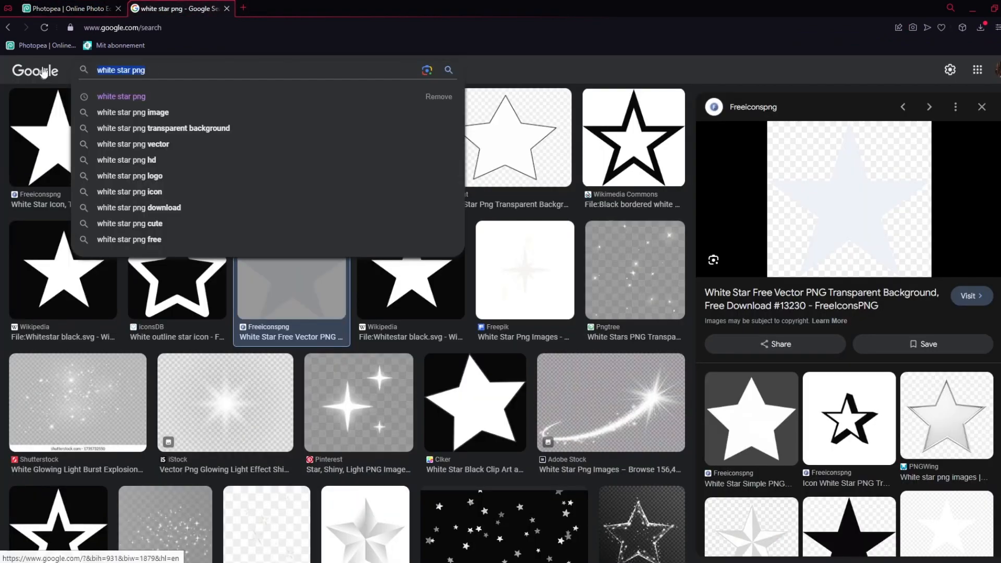
{"action": "key", "text": "ctrl+a"}
{"action": "type", "text": "pixlr.com"}
{"action": "key", "text": "Return"}
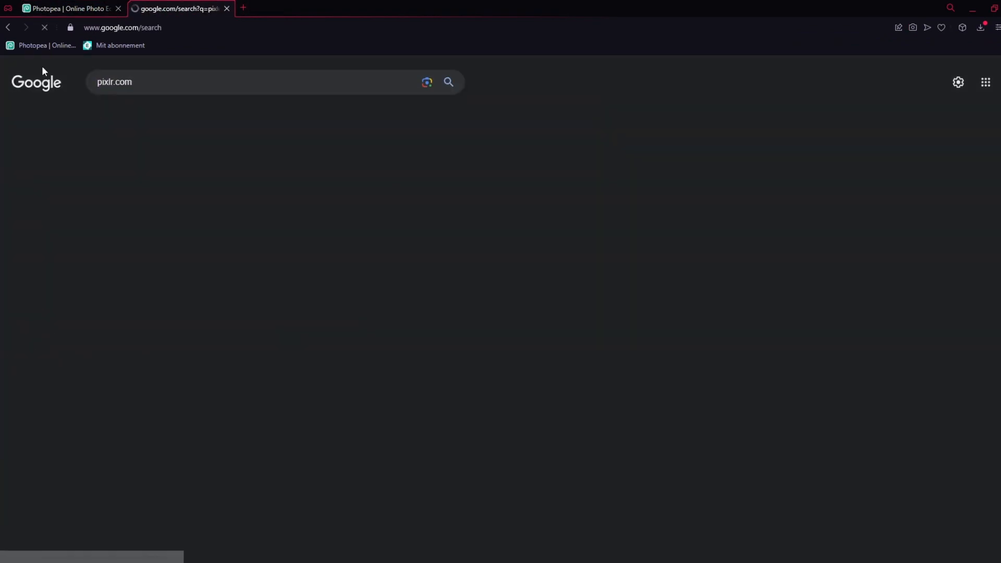
{"action": "left_click", "coordinate": [106, 114]}
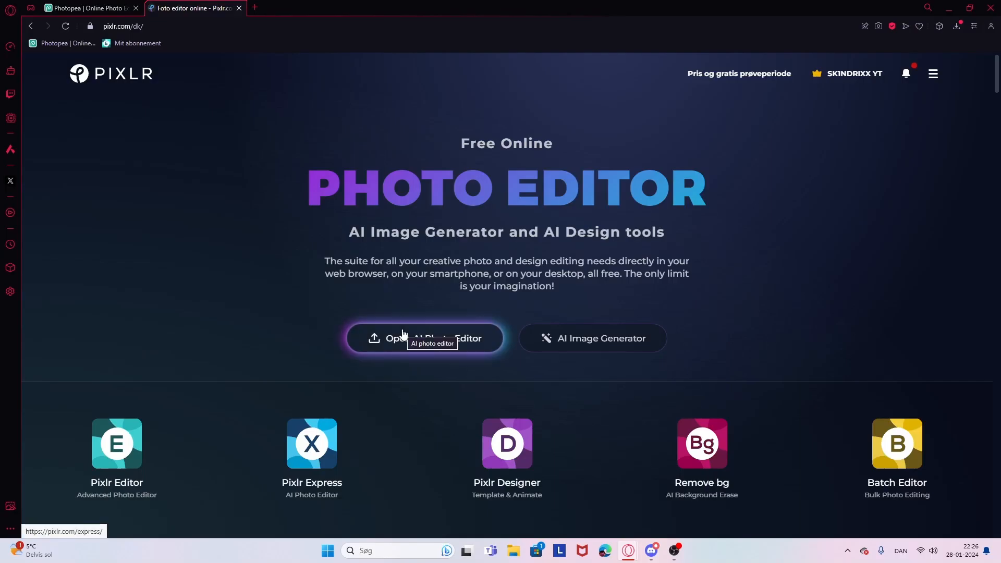
Launch Pixlr Editor and open the exported army logo PNG in it
{"action": "left_click", "coordinate": [132, 444]}
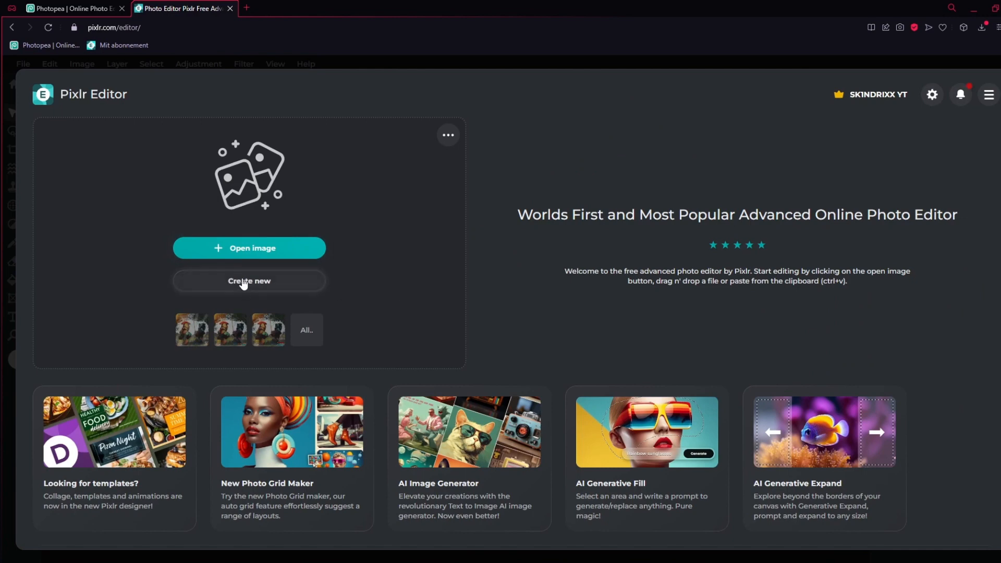
{"action": "left_click", "coordinate": [257, 248]}
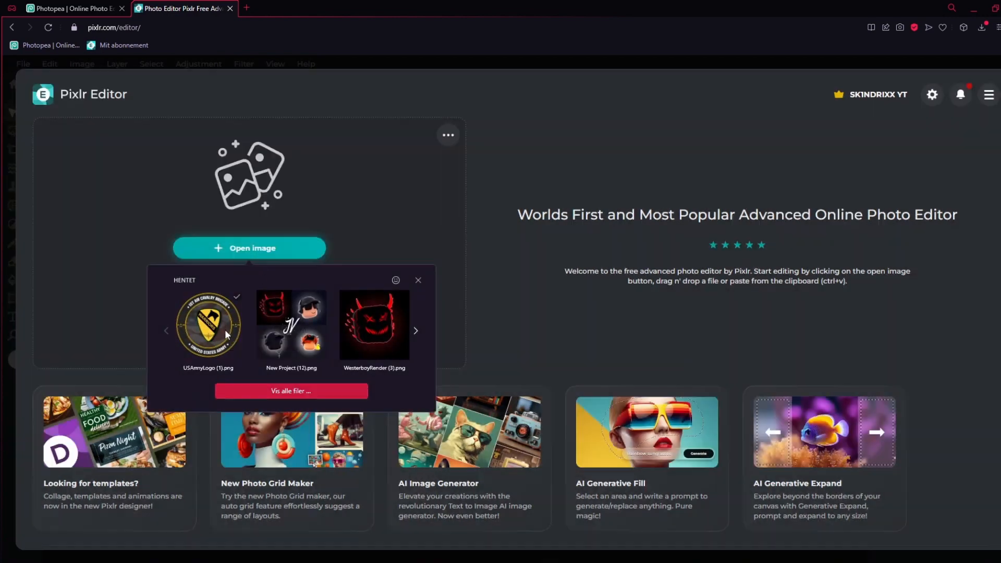
{"action": "left_click", "coordinate": [224, 329]}
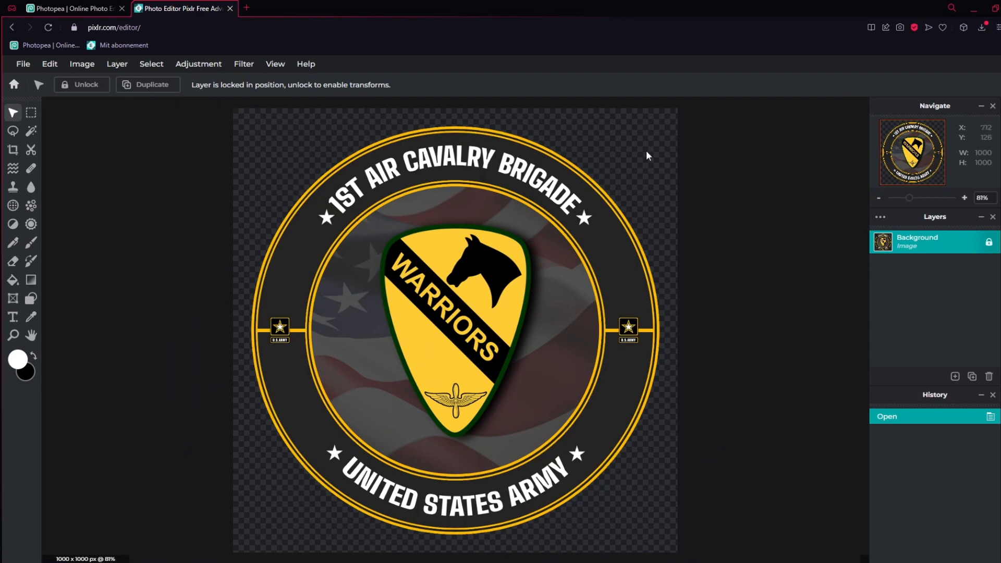
Apply the Punch effect from the effect library's Tuning category to the logo at strength 100
{"action": "left_click", "coordinate": [242, 65]}
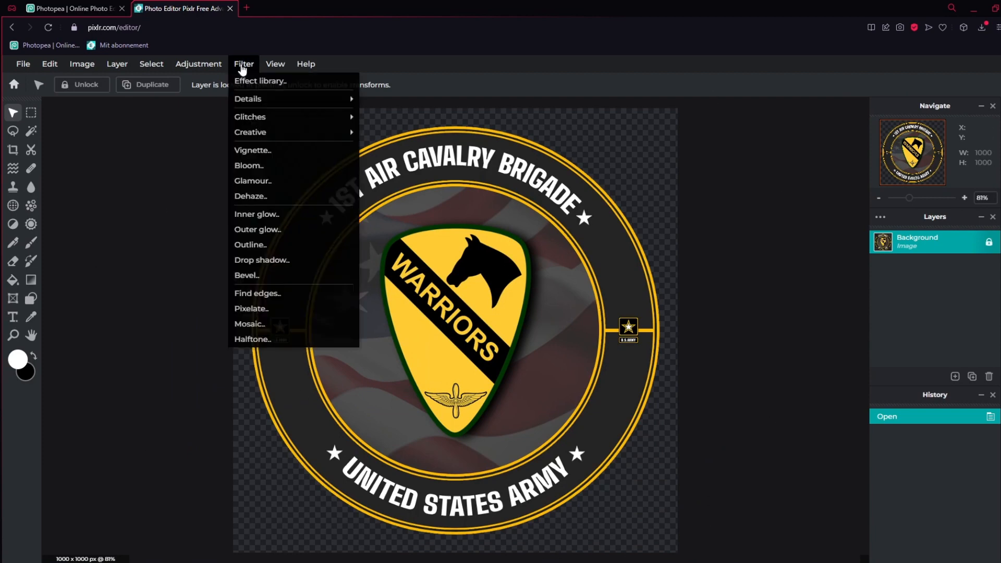
{"action": "left_click", "coordinate": [250, 81]}
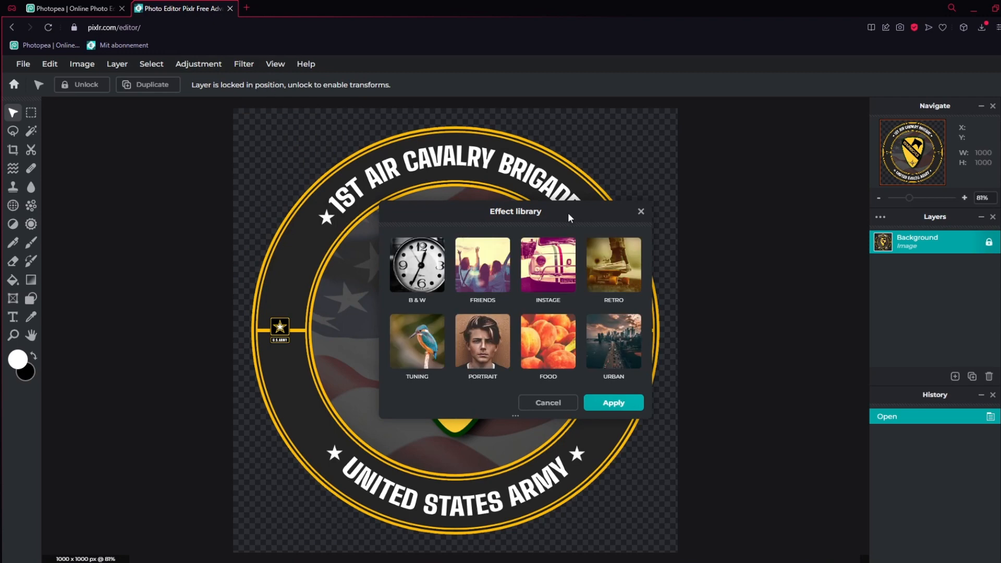
{"action": "scroll", "coordinate": [593, 360], "scroll_direction": "down", "scroll_amount": 2}
{"action": "scroll", "coordinate": [560, 286], "scroll_direction": "up", "scroll_amount": 1}
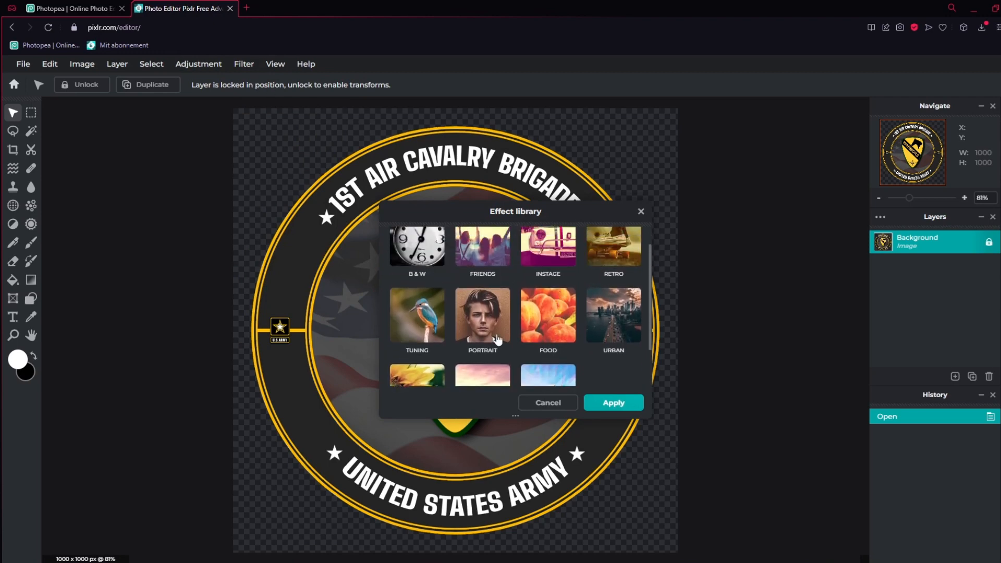
{"action": "left_click", "coordinate": [420, 331]}
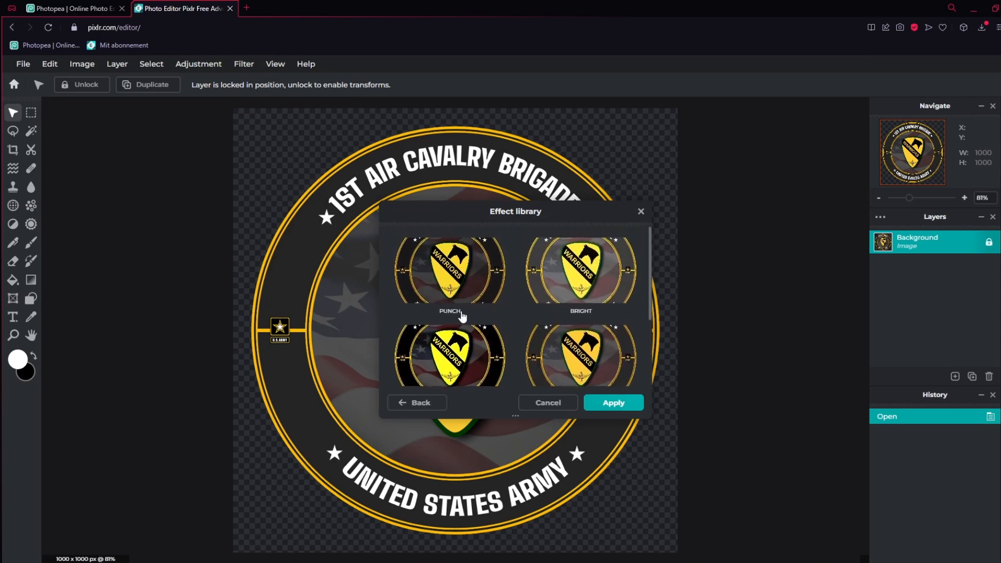
{"action": "left_click", "coordinate": [463, 281]}
{"action": "left_click_drag", "start_coordinate": [485, 211], "coordinate": [739, 186]}
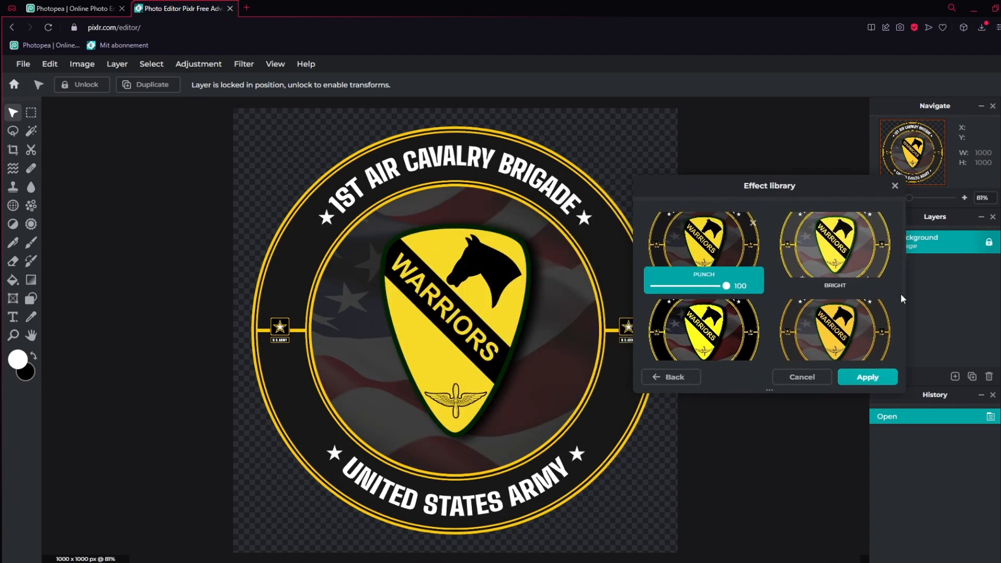
{"action": "left_click", "coordinate": [714, 357]}
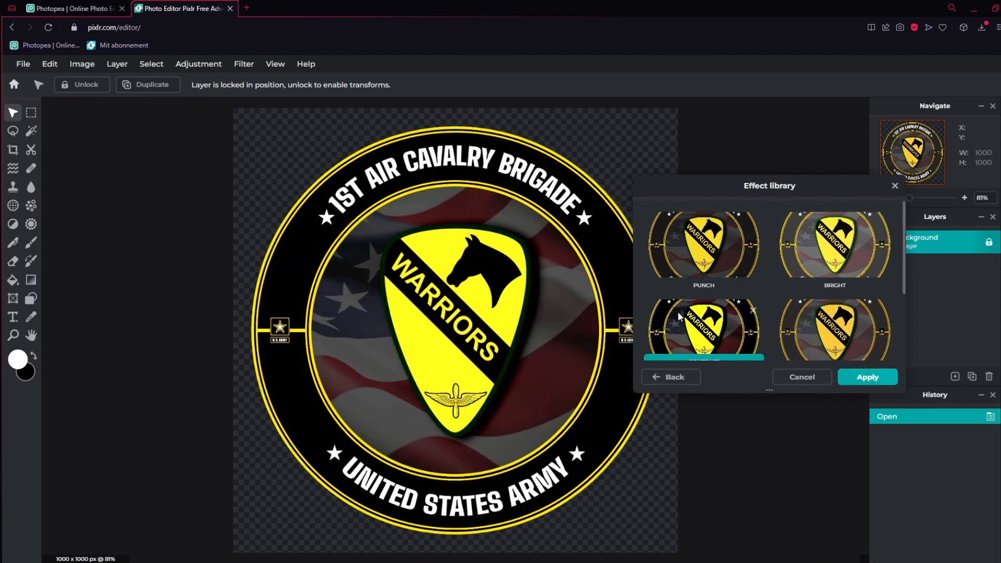
{"action": "left_click", "coordinate": [710, 250]}
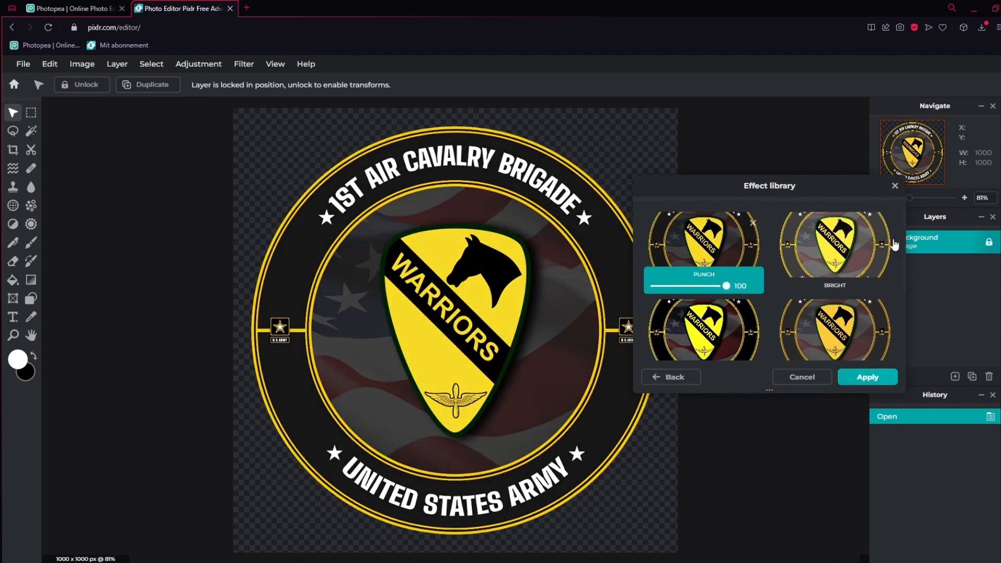
{"action": "scroll", "coordinate": [824, 311], "scroll_direction": "down", "scroll_amount": 3}
{"action": "left_click", "coordinate": [866, 377]}
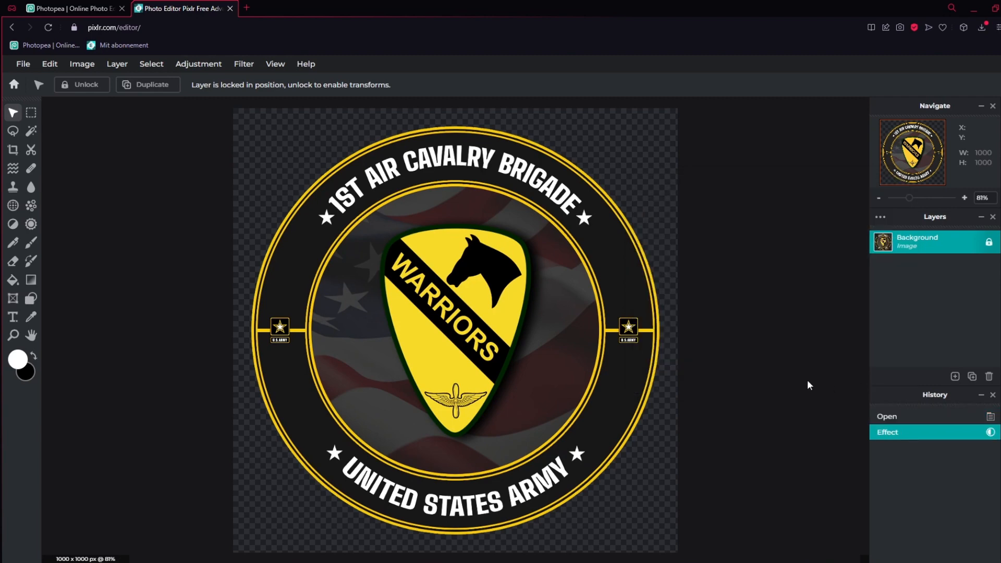
Quick export the finished logo image as a PNG
{"action": "left_click", "coordinate": [23, 63]}
{"action": "mouse_move", "coordinate": [54, 180]}
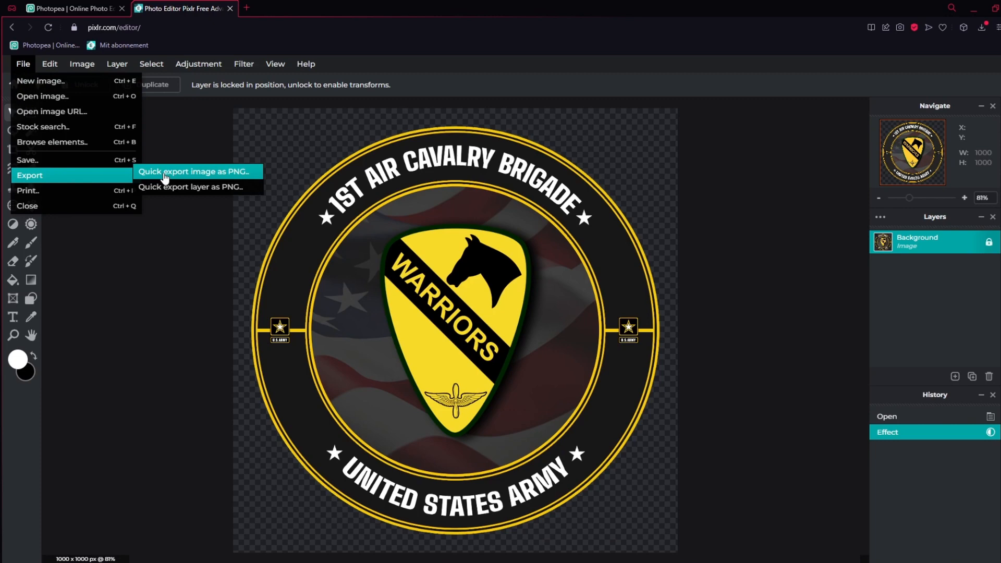
{"action": "left_click", "coordinate": [165, 176]}
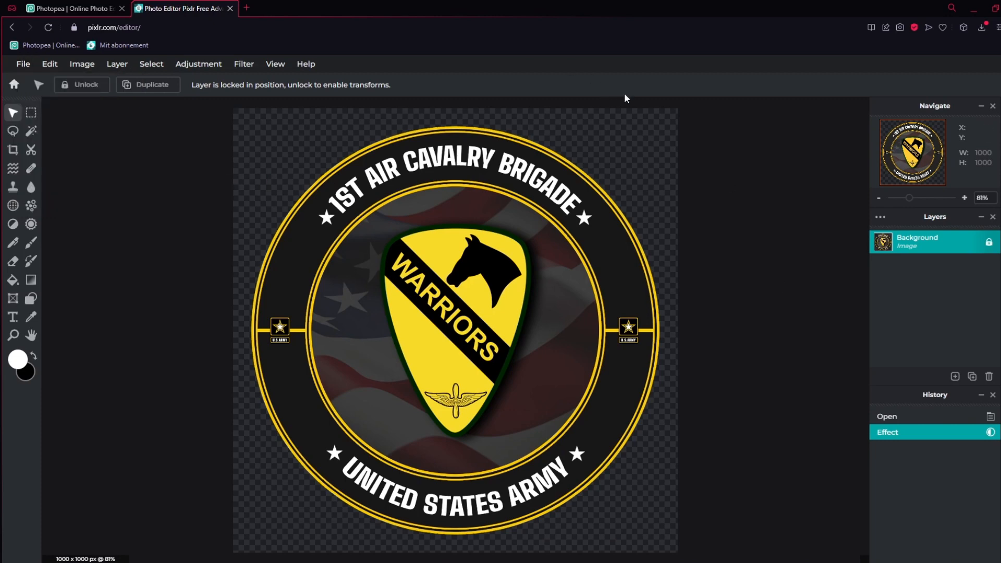